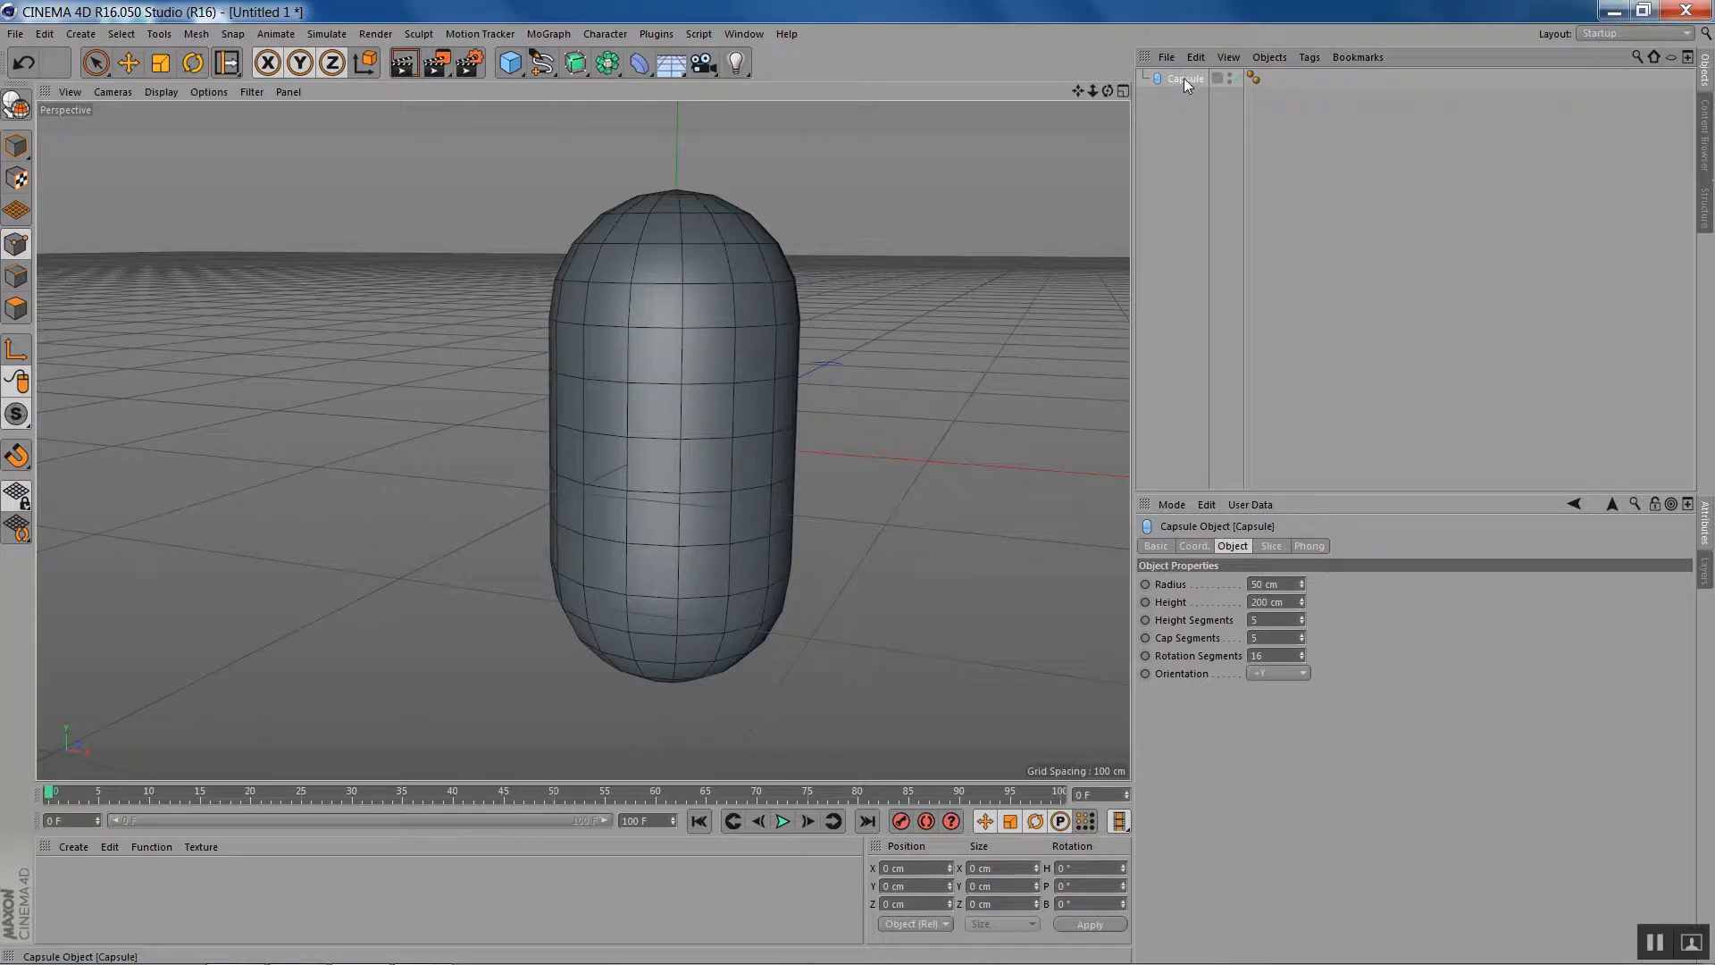
- Convert the capsule to an editable polygon object and activate Live Selection in point mode
key("c")
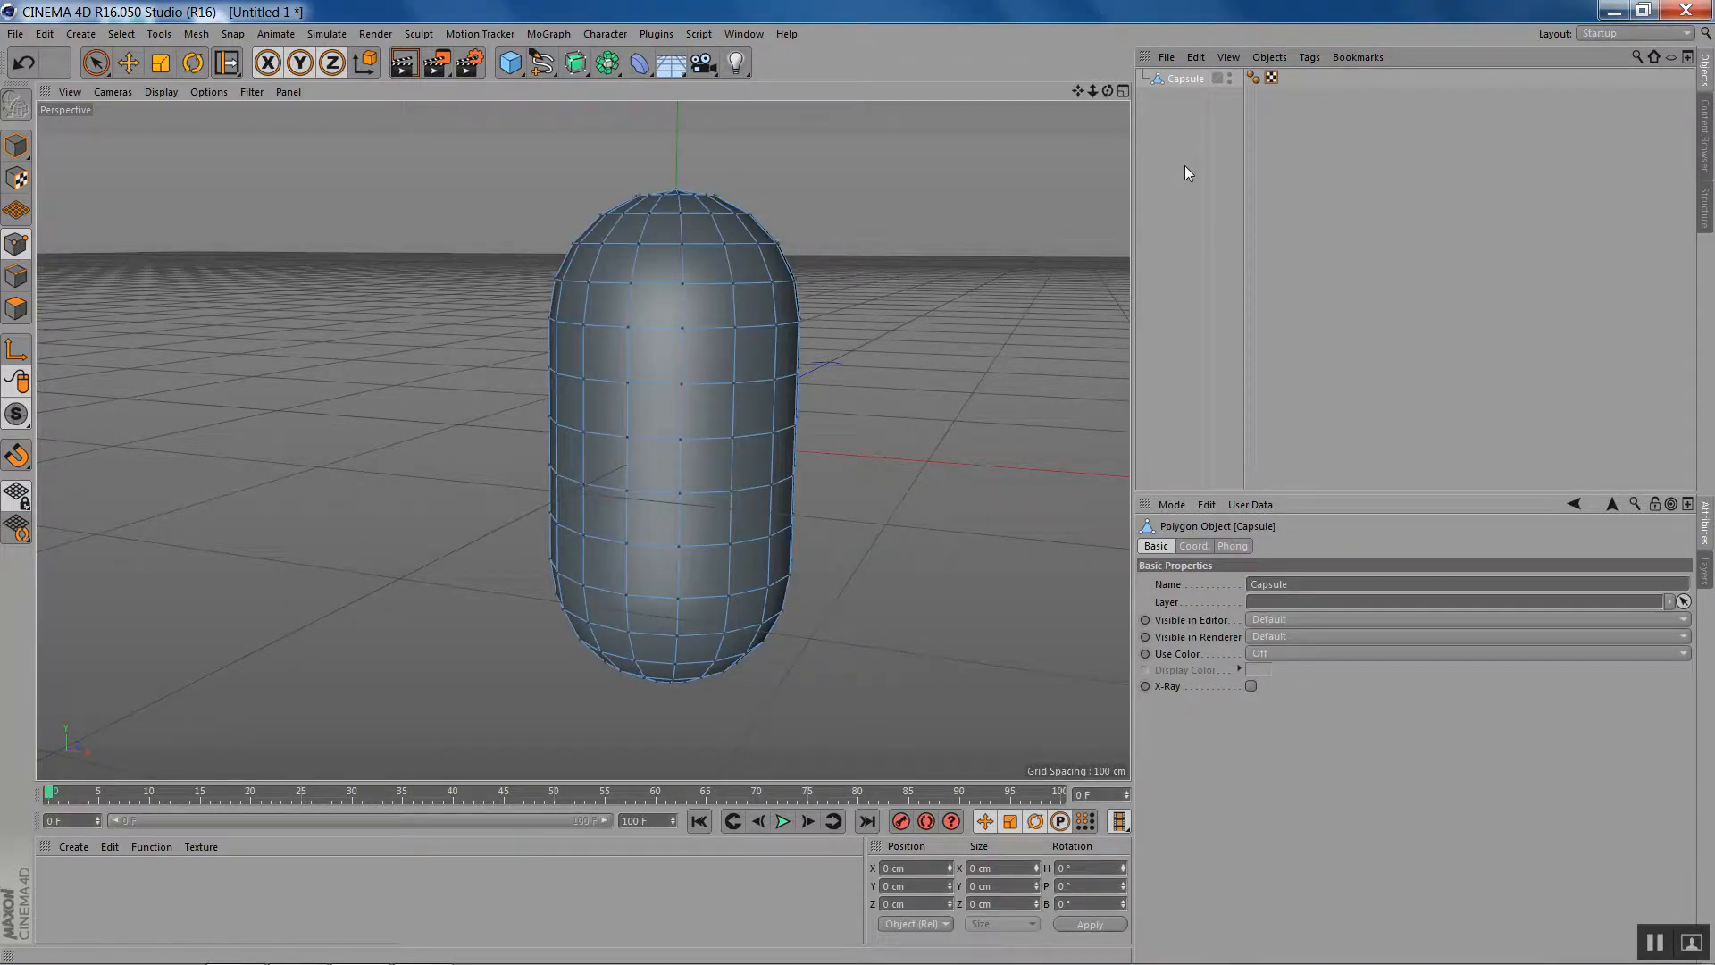
mouse_move(1107, 90)
left_mouse_down()
mouse_move(1108, 36)
mouse_move(1113, 90)
mouse_move(1095, 111)
mouse_move(1108, 93)
left_mouse_up()
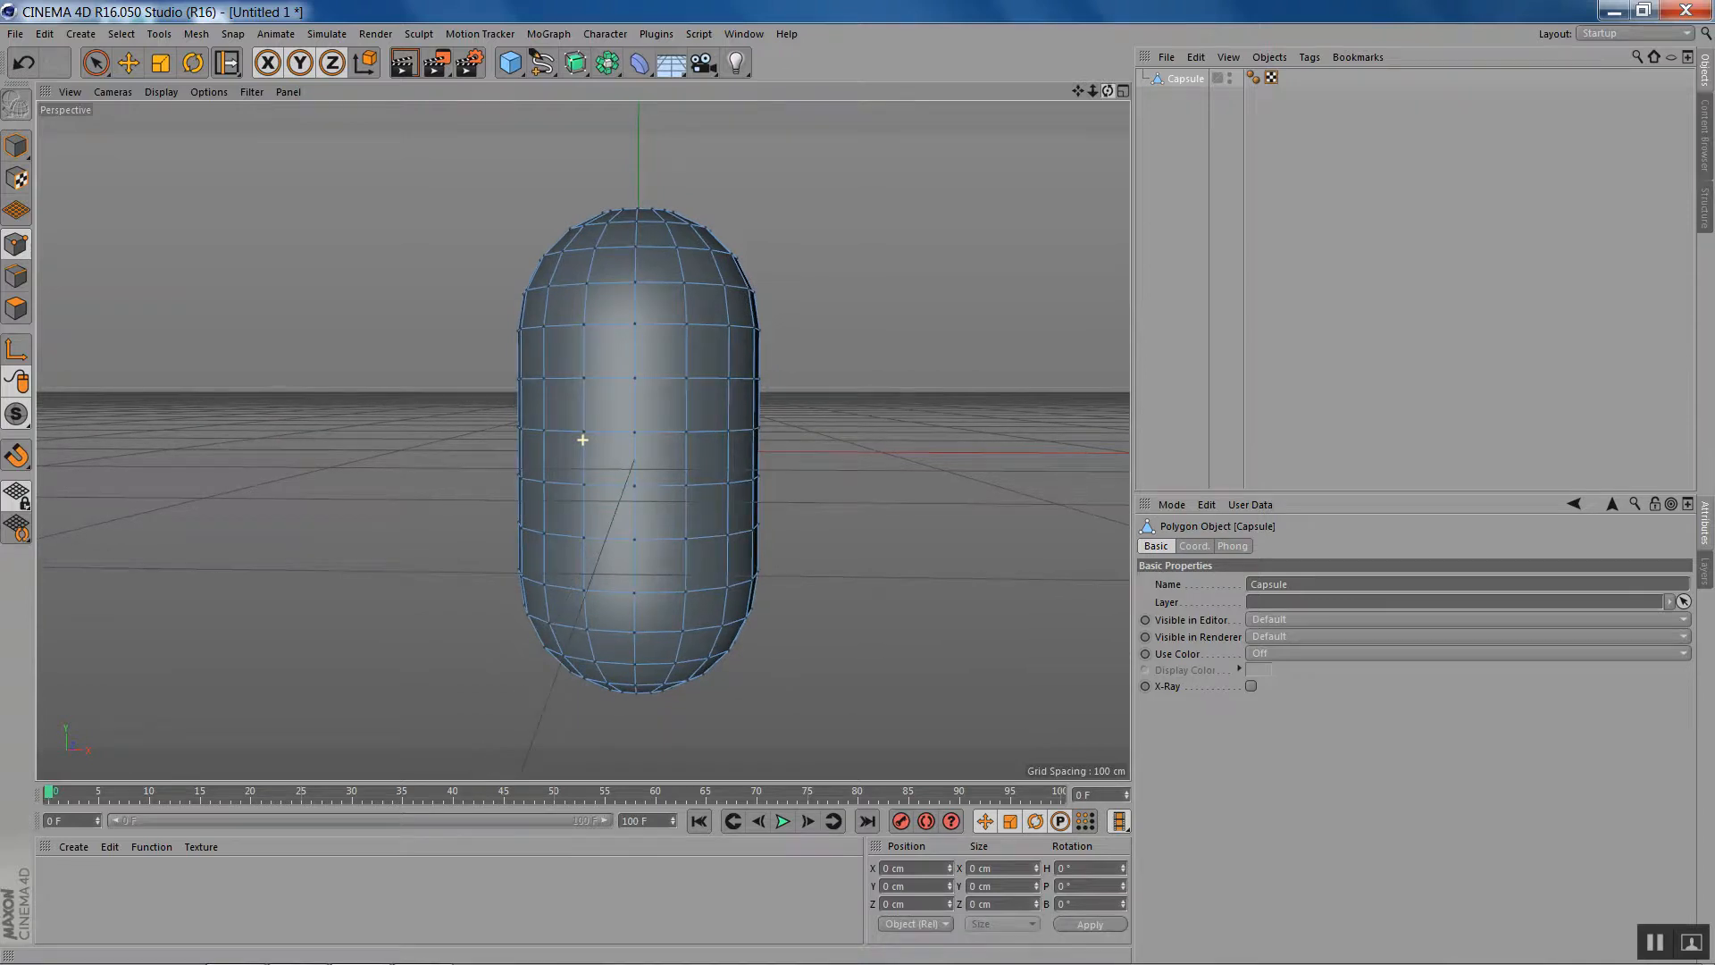
left_click(96, 64)
left_click(19, 252)
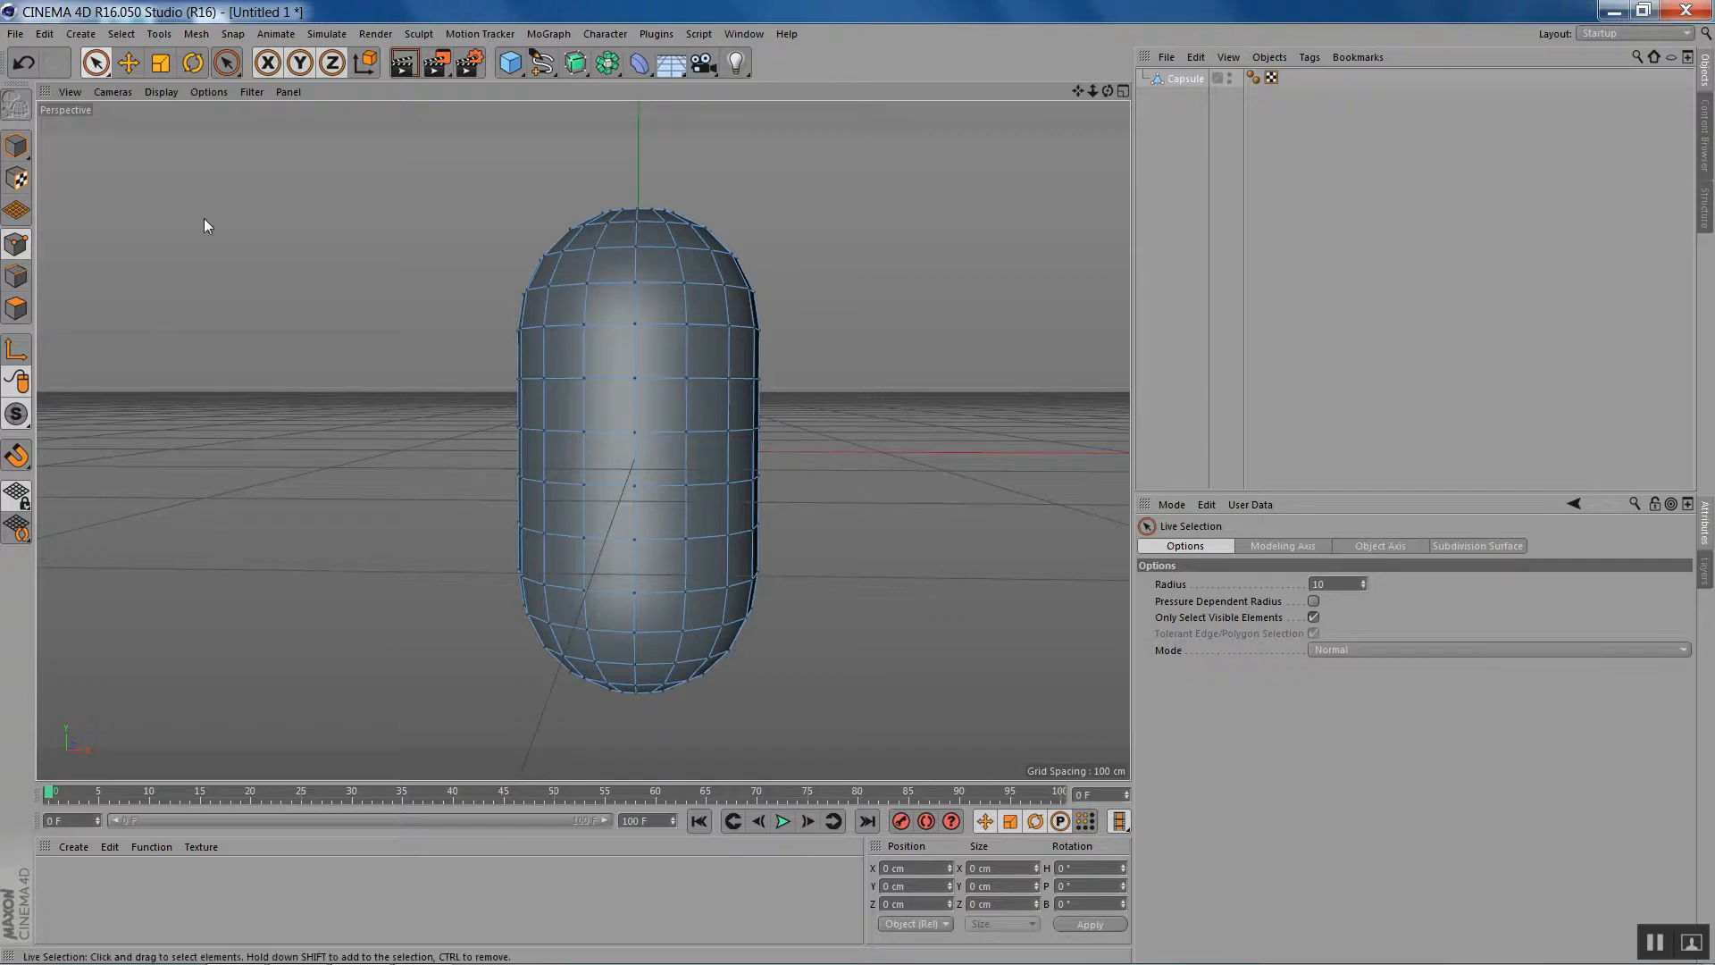
- Slide the points on the capsule's lower front with the Slide tool to form the outline of a smiling mouth
left_click(583, 538)
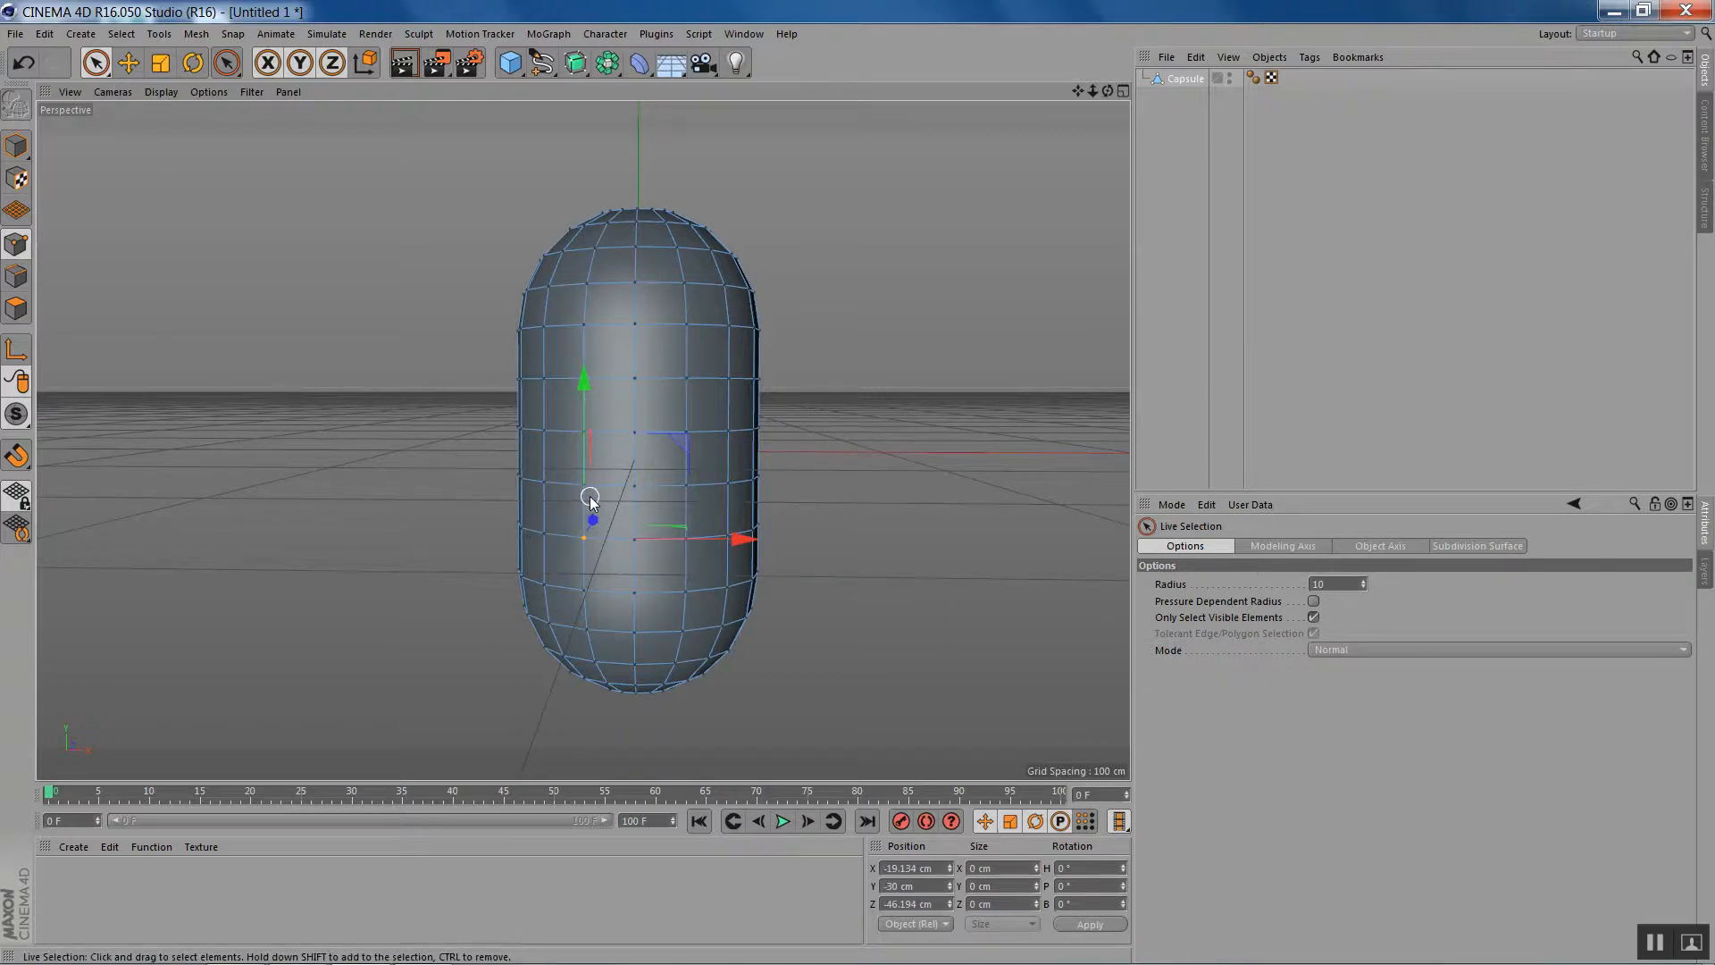
key("m")
key("o")
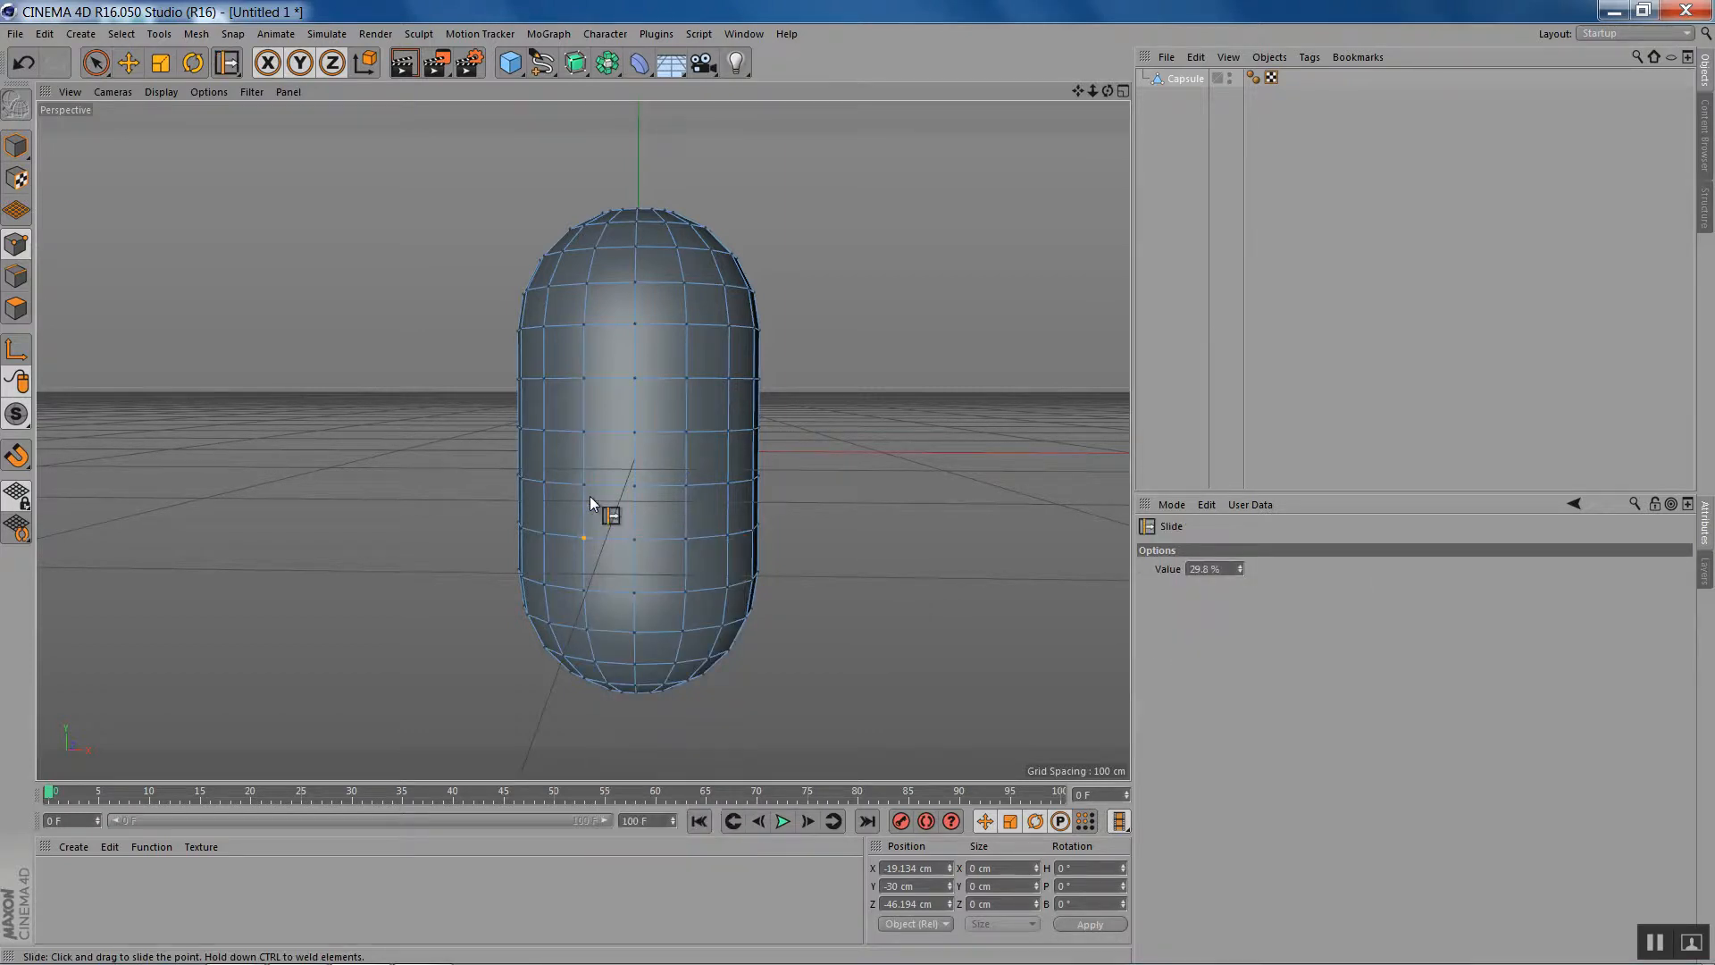
left_click_drag(585, 539, 608, 568)
left_click_drag(636, 541, 634, 556)
left_click_drag(726, 540, 727, 494)
left_click_drag(584, 572, 584, 559)
left_click_drag(685, 570, 685, 555)
left_click_drag(685, 485, 685, 489)
- Select the polygons inside the mouth outline across the capsule's front with Live Selection in polygon mode
left_click(15, 311)
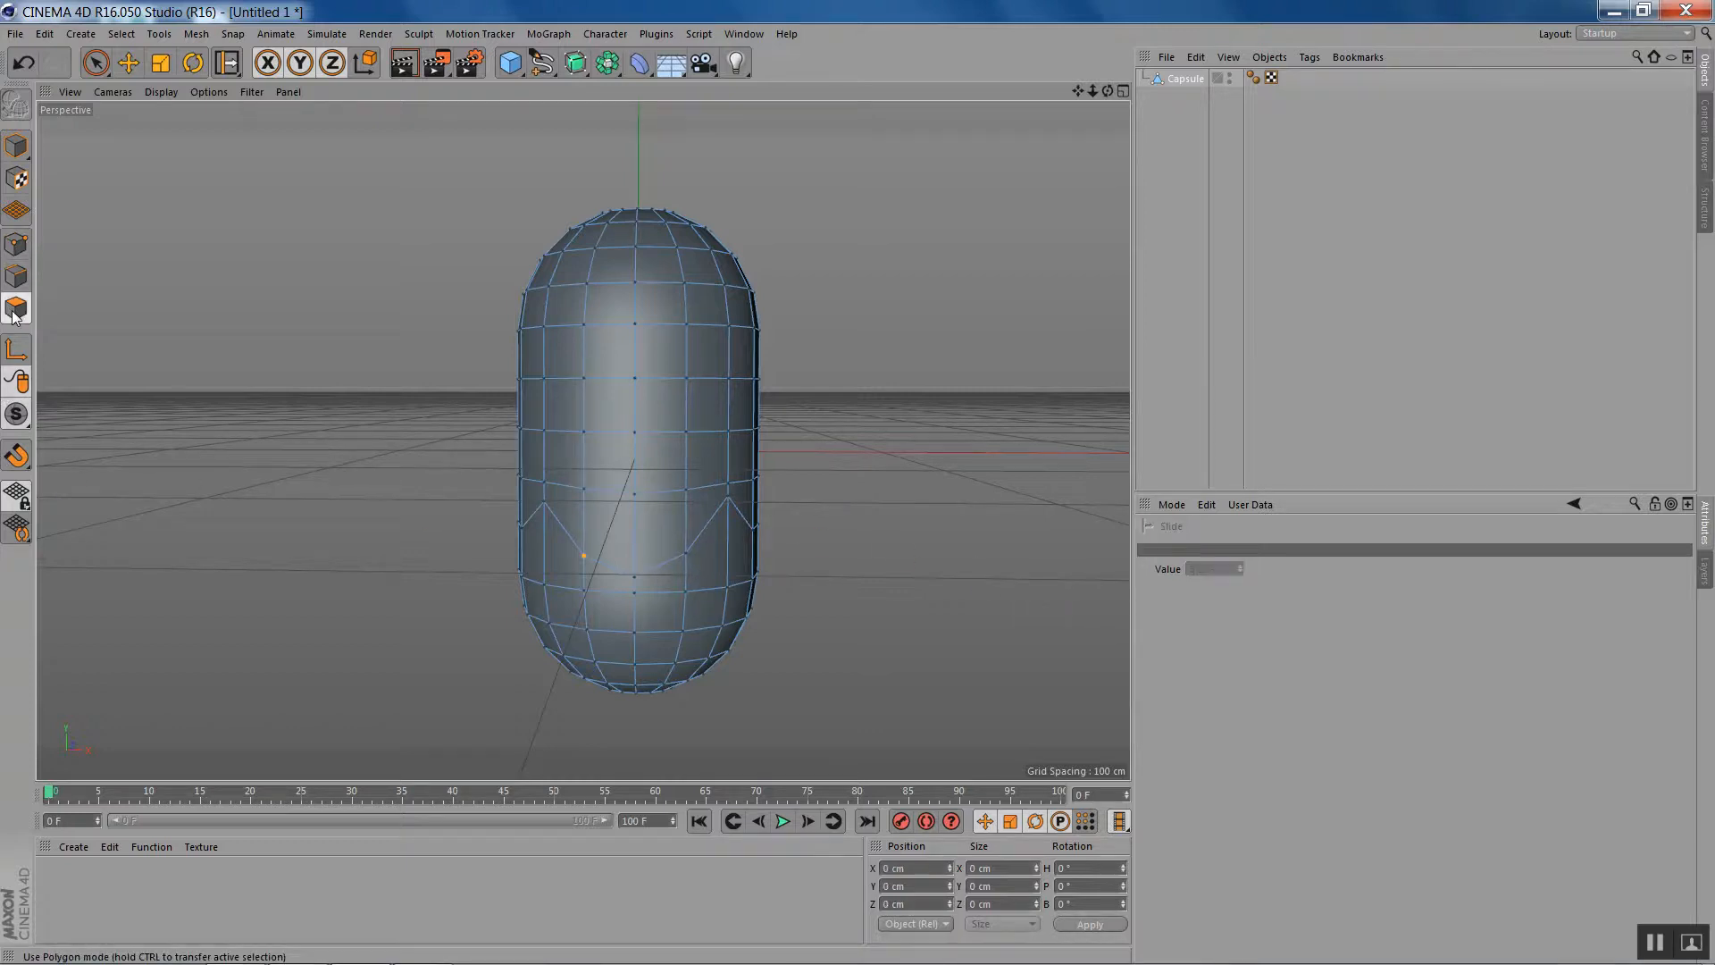
left_click(95, 62)
left_click_drag(630, 467, 576, 509)
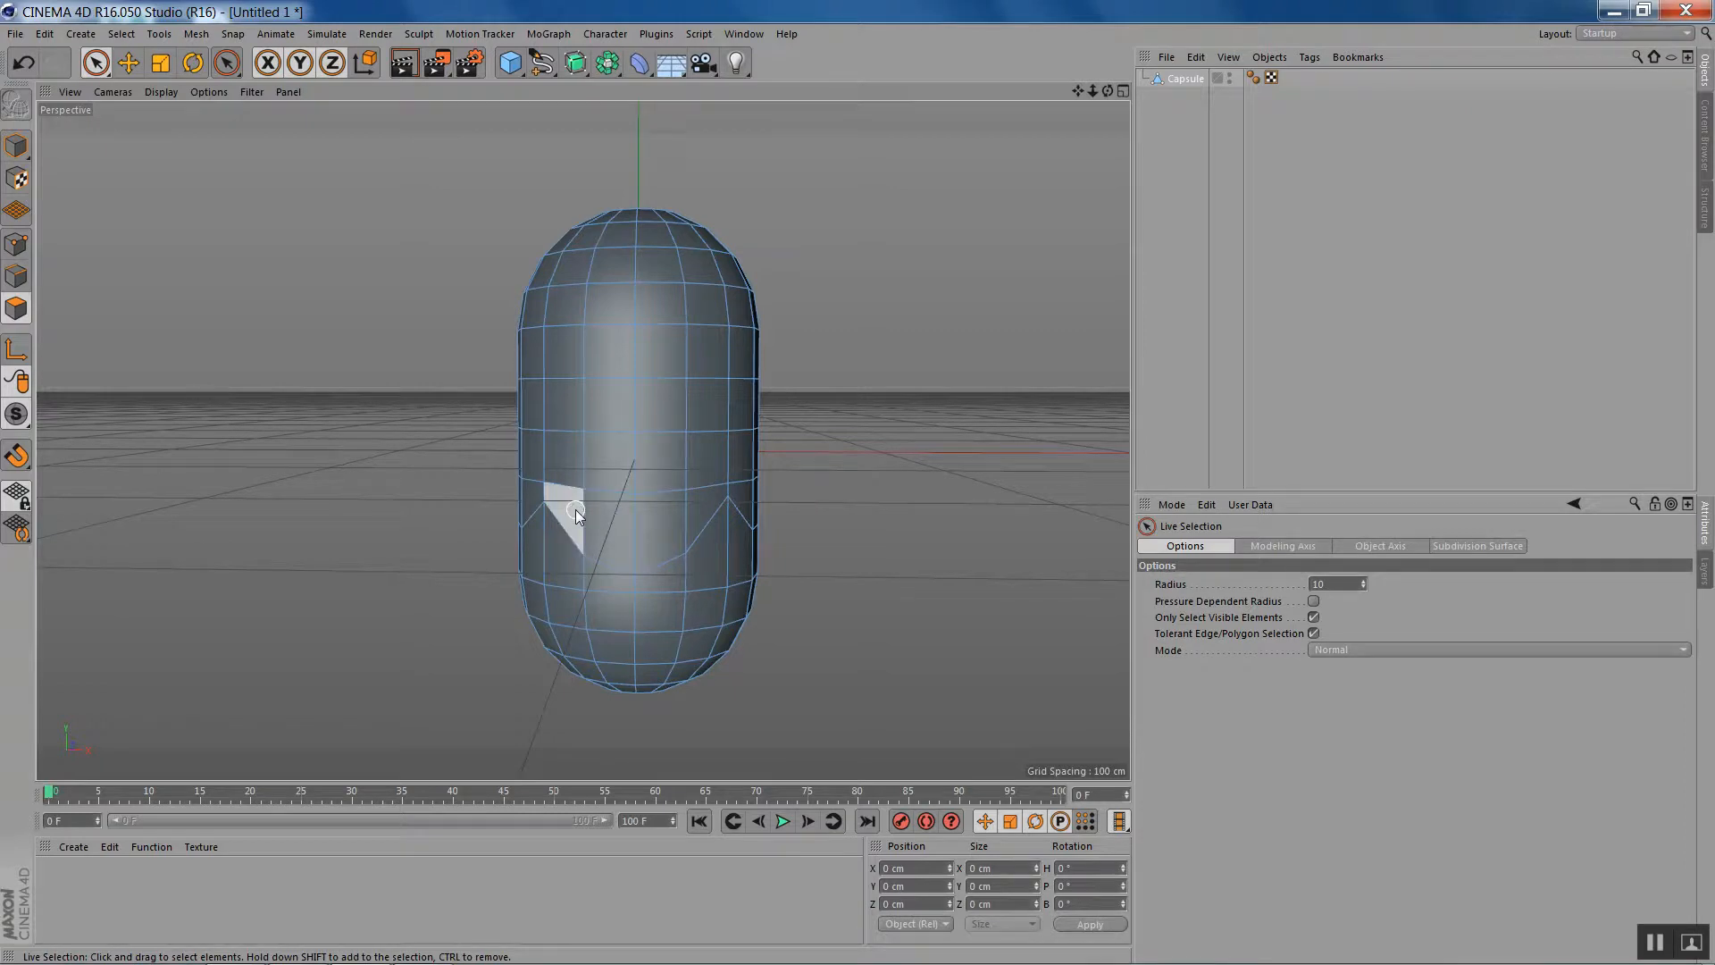
left_click_drag(689, 509, 786, 493, "shift")
- Extrude the selected mouth polygons inward with an offset of about -6.6 cm
left_click_drag(1108, 91, 1060, 214)
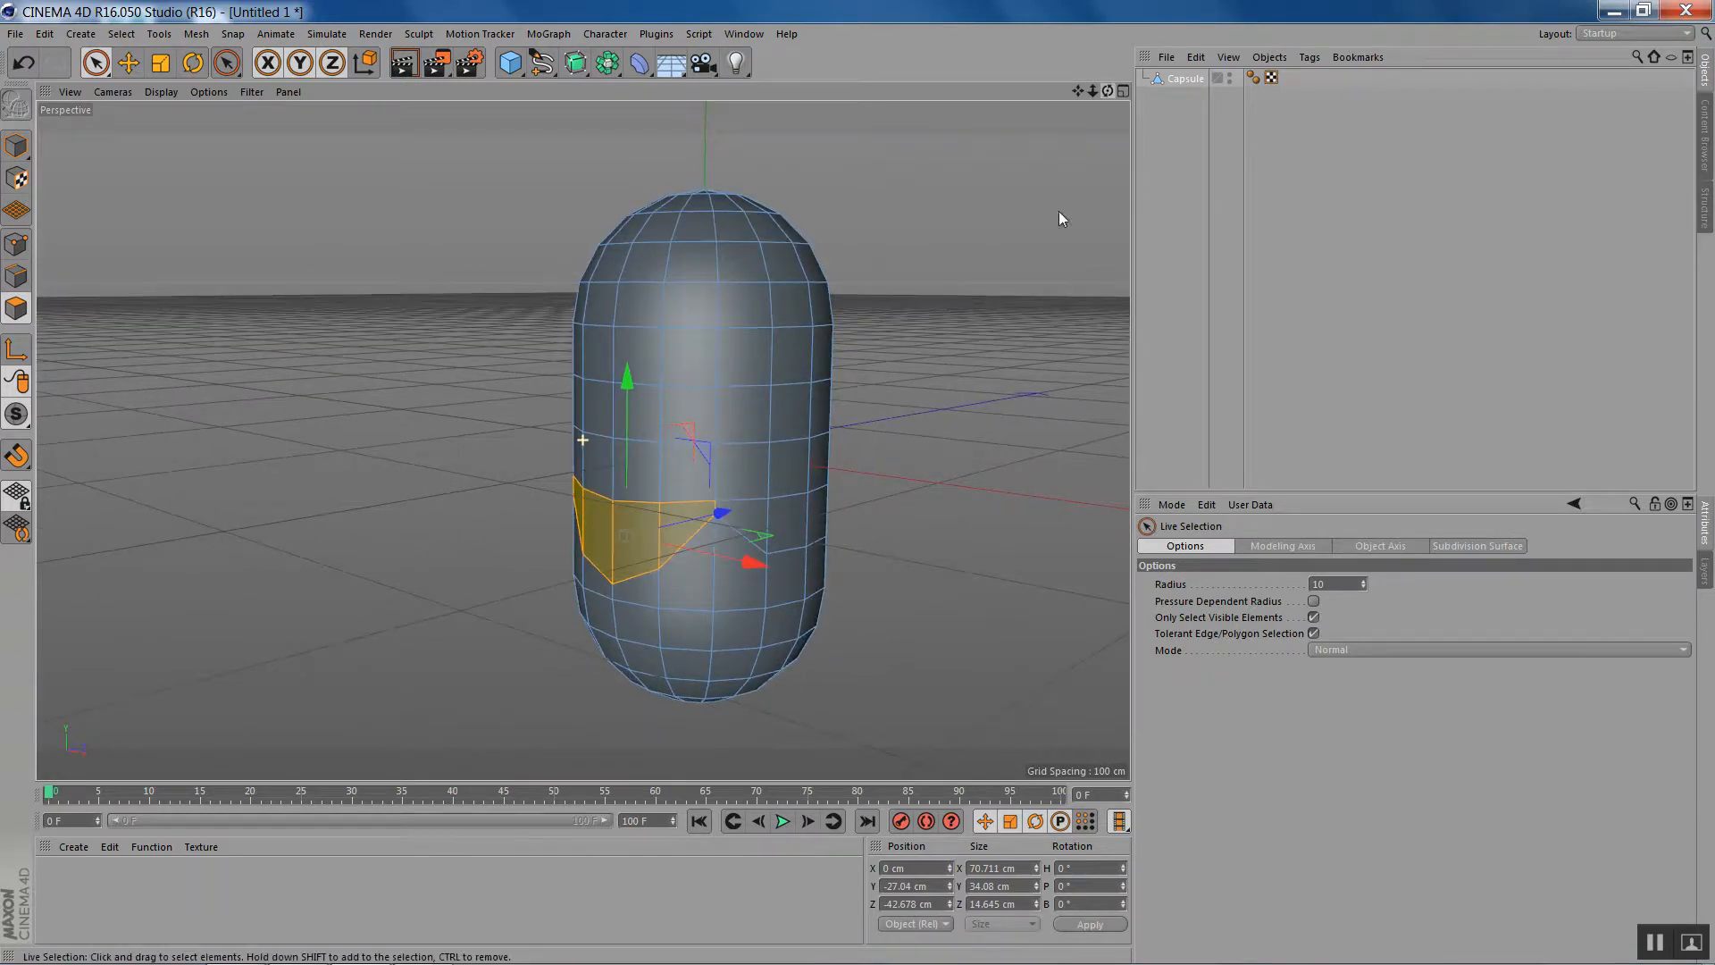
key("d")
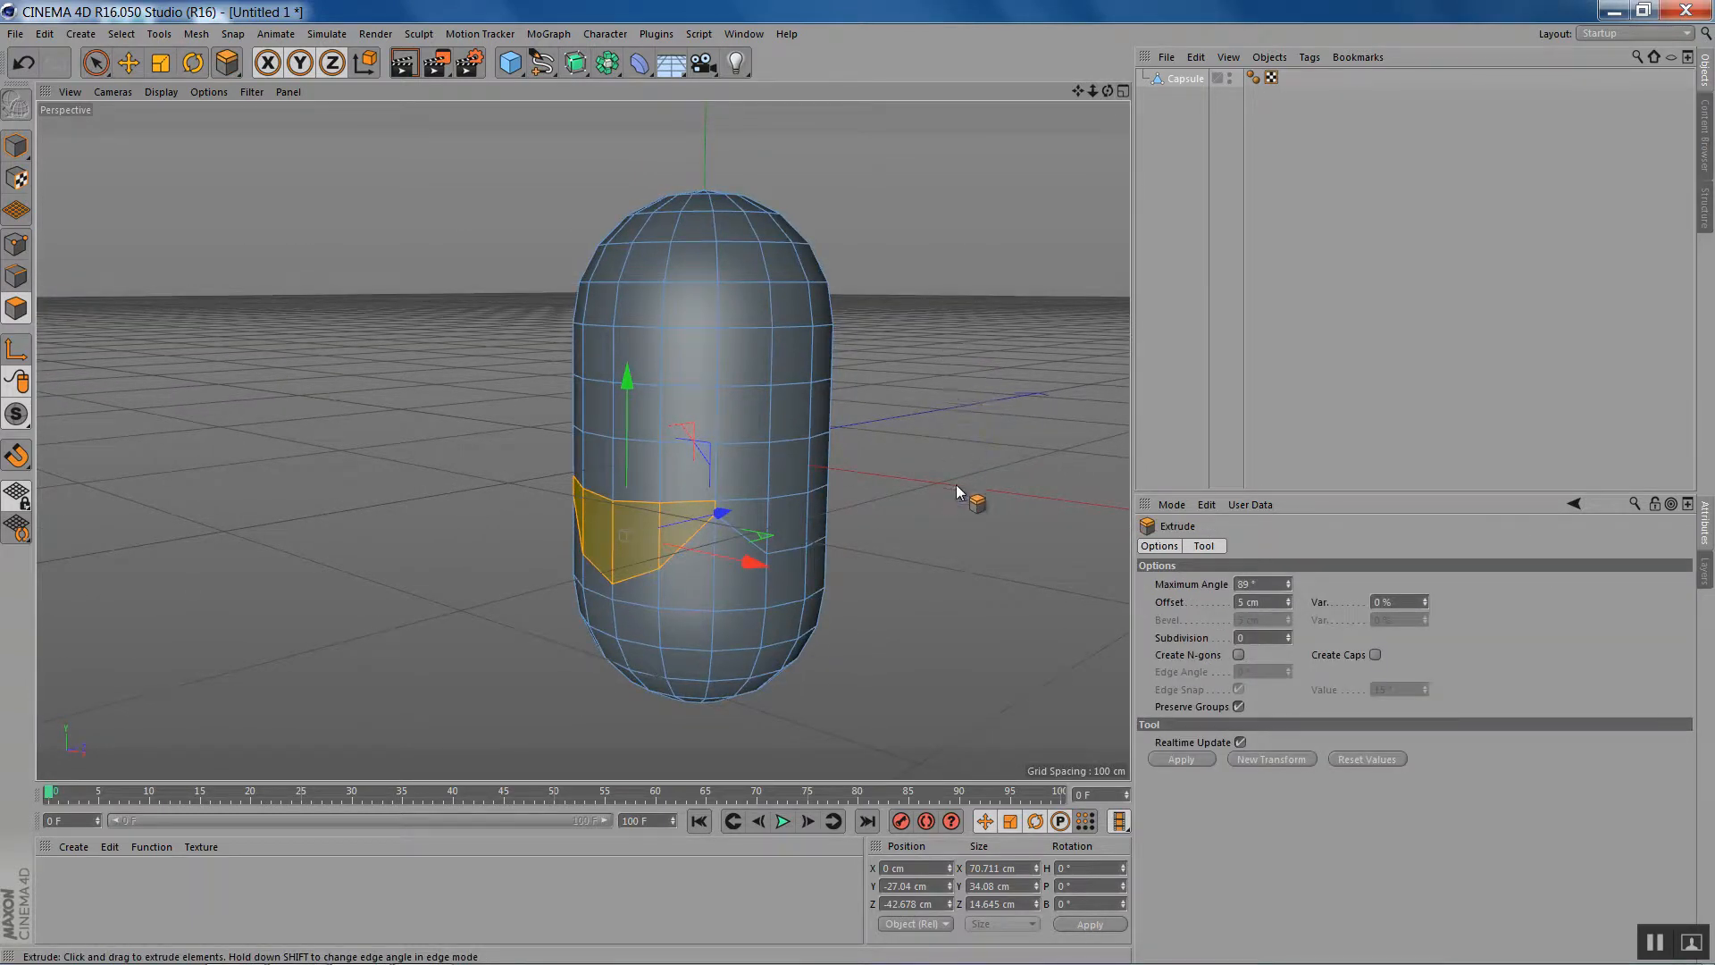
left_click_drag(910, 570, 808, 570)
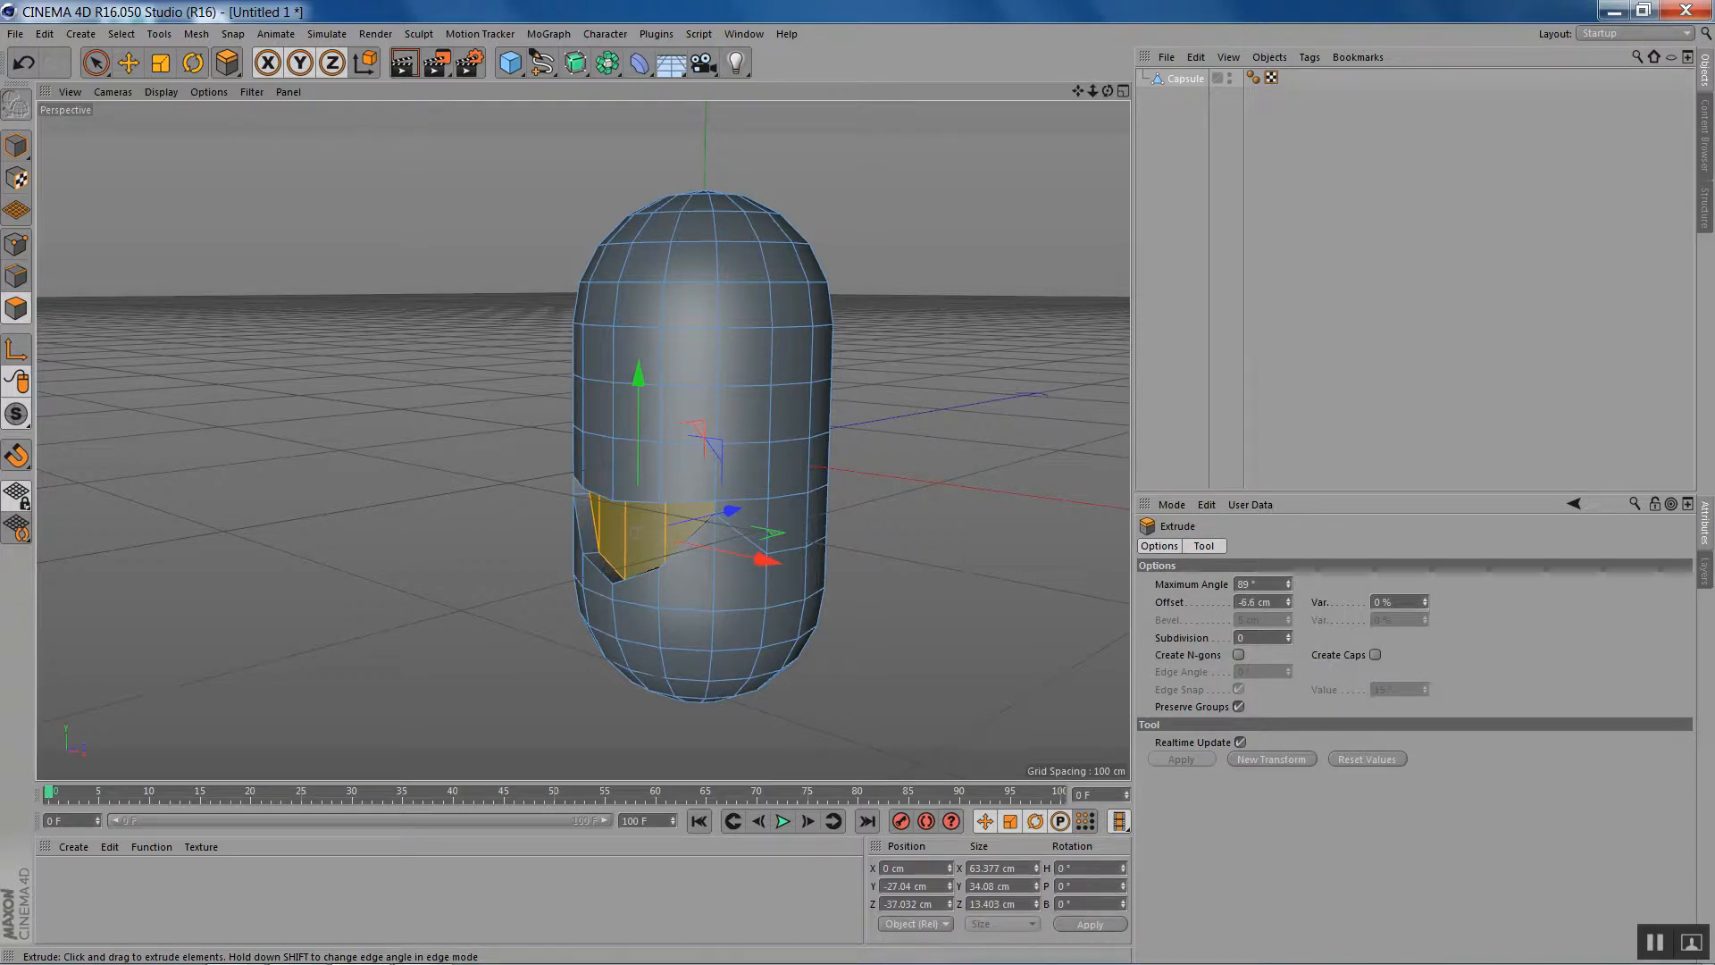
left_click_drag(972, 539, 772, 540)
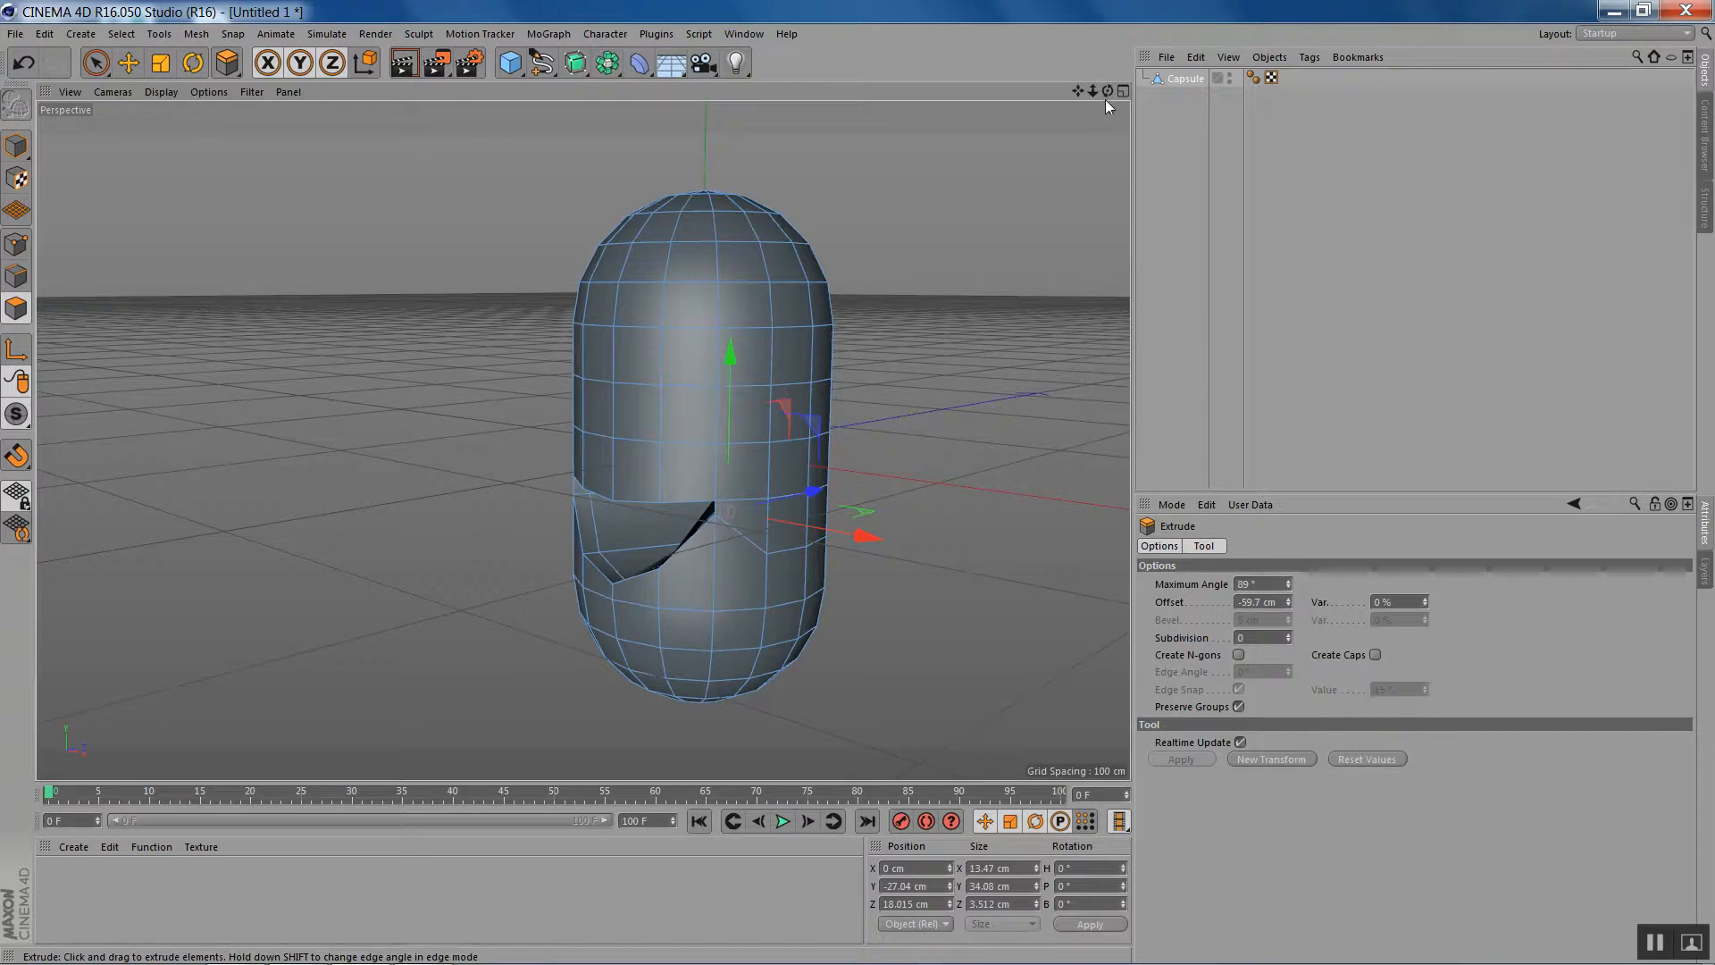
left_click_drag(1108, 90, 1011, 94)
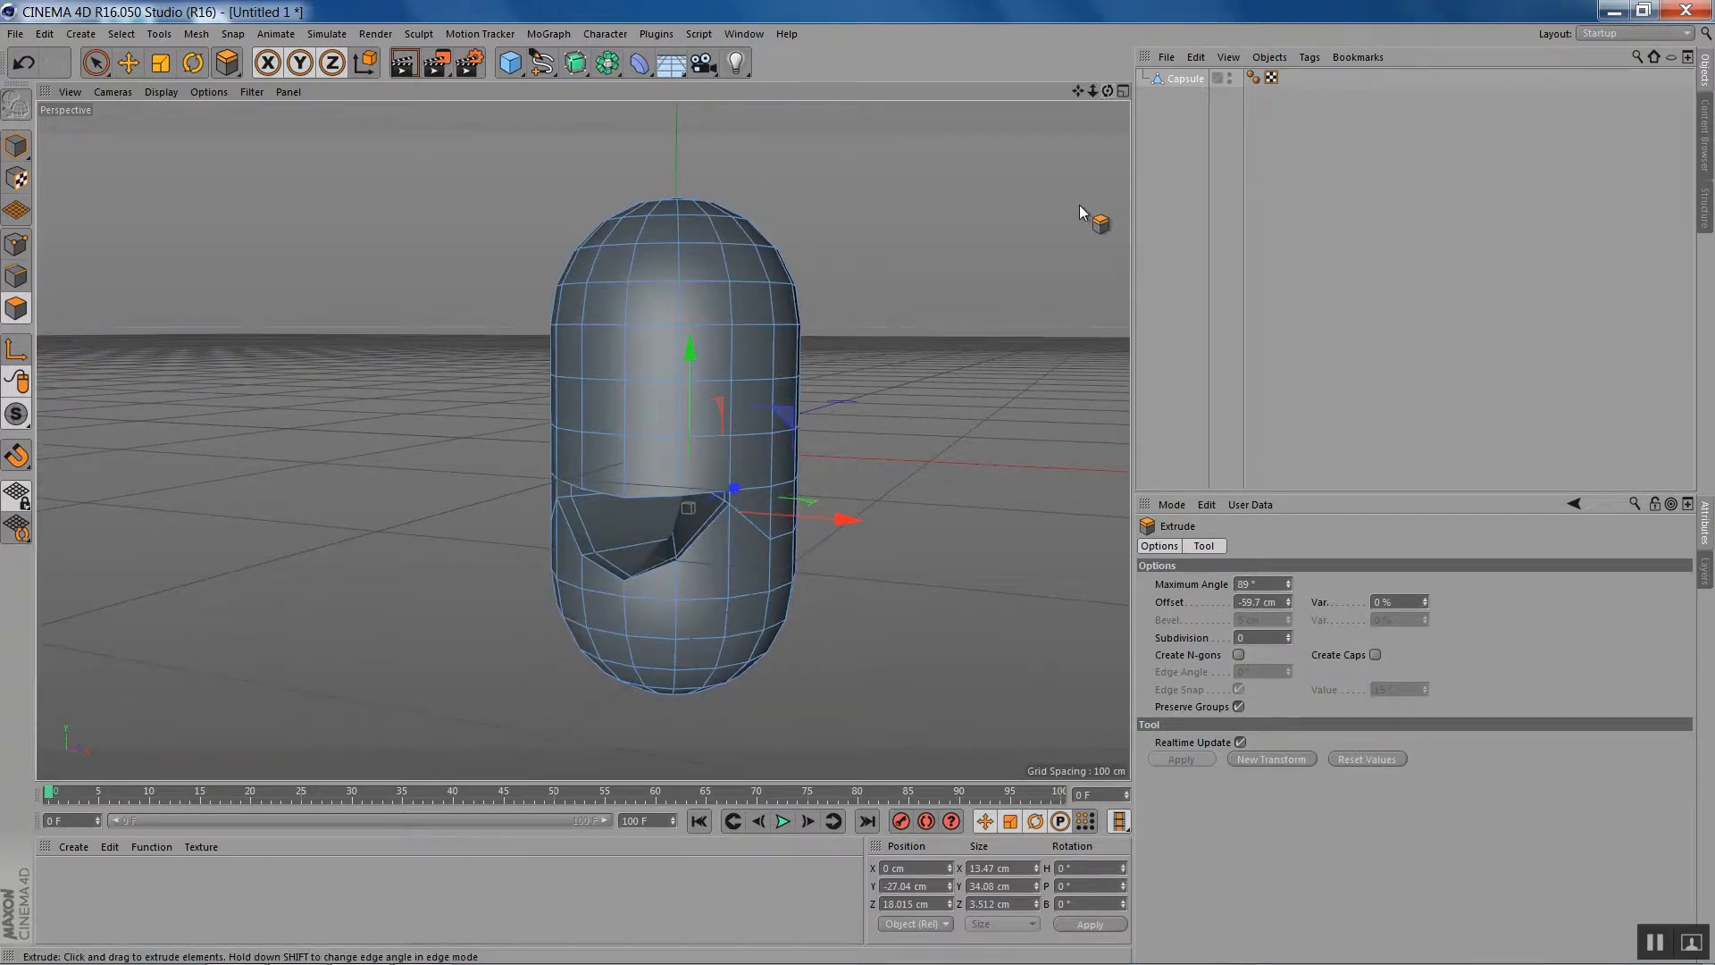
key("ctrl+z")
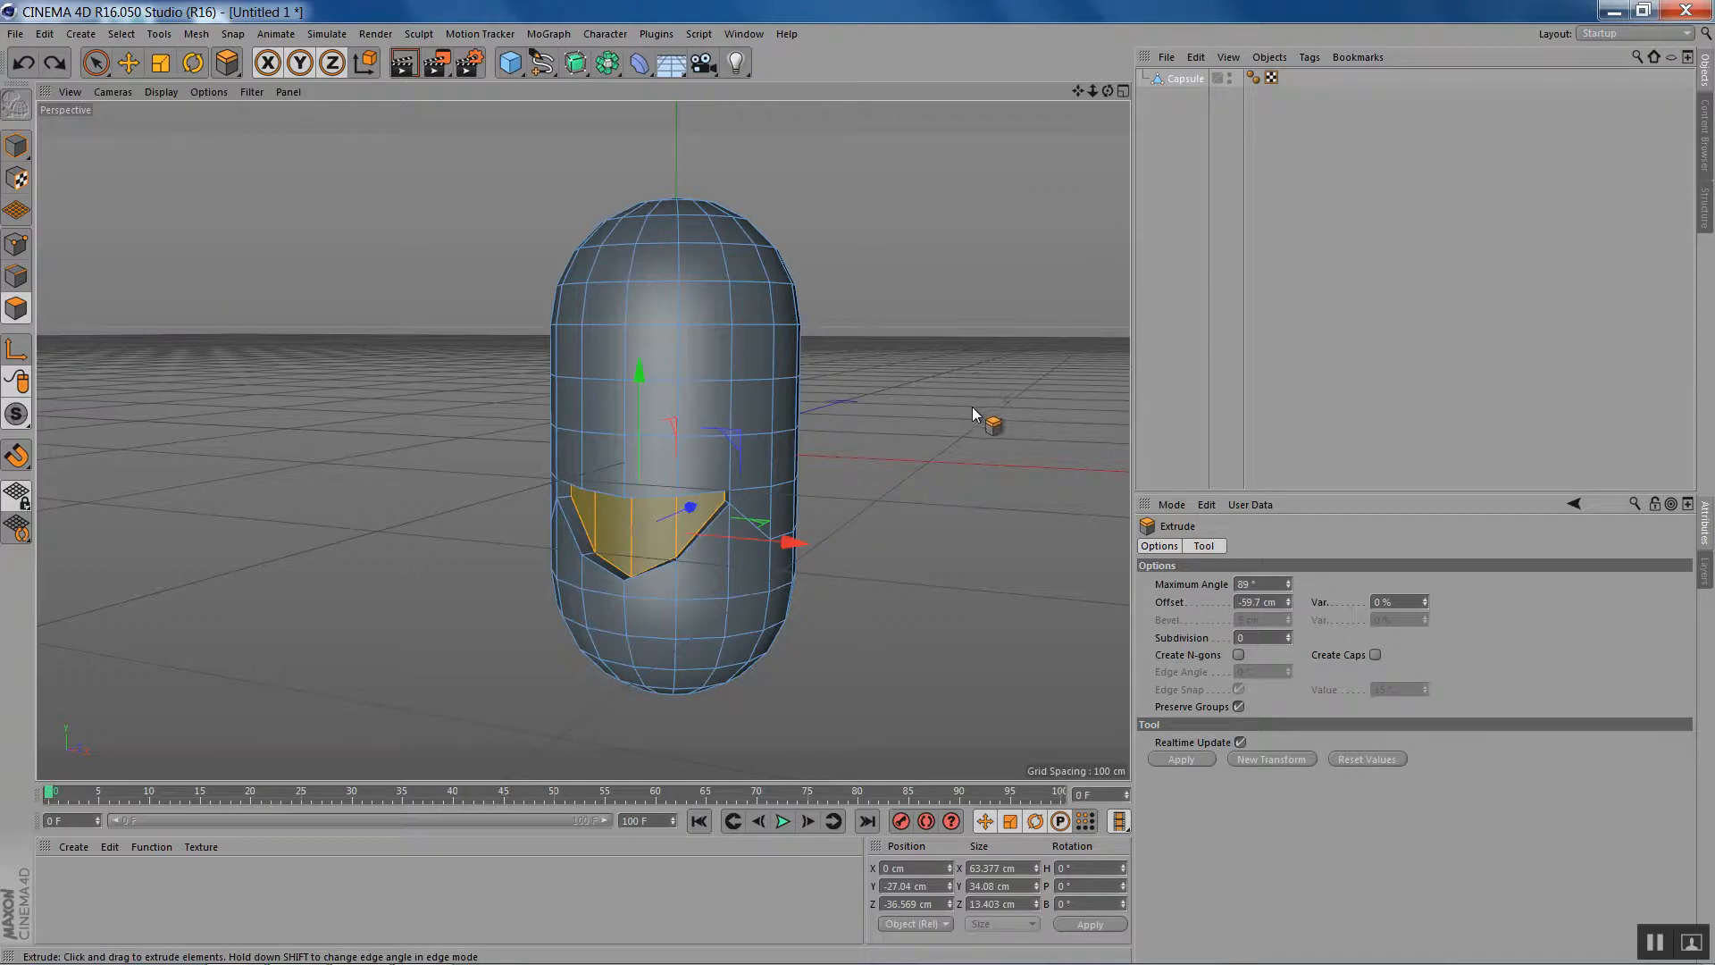
- Extrude the mouth polygons inward again by -7.9 cm and move them deeper into the capsule, to about Z 12.35 cm
mouse_move(879, 484)
left_mouse_down()
mouse_move(864, 484)
mouse_move(881, 496)
left_mouse_up()
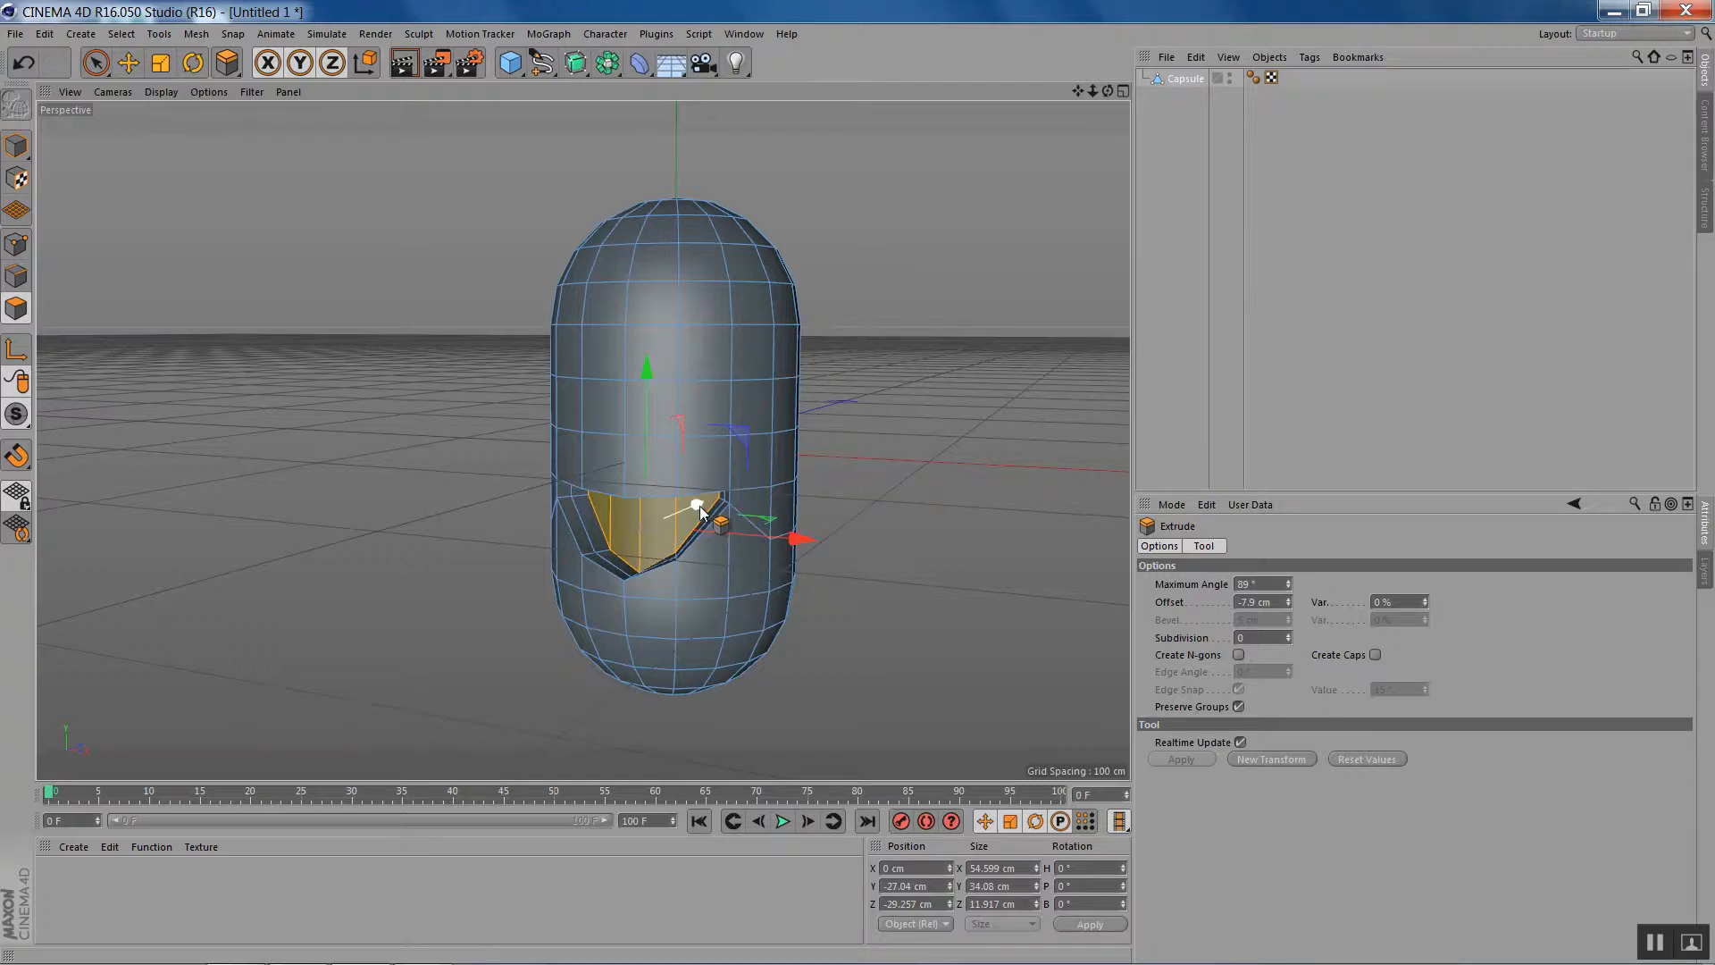
left_click_drag(701, 504, 738, 505)
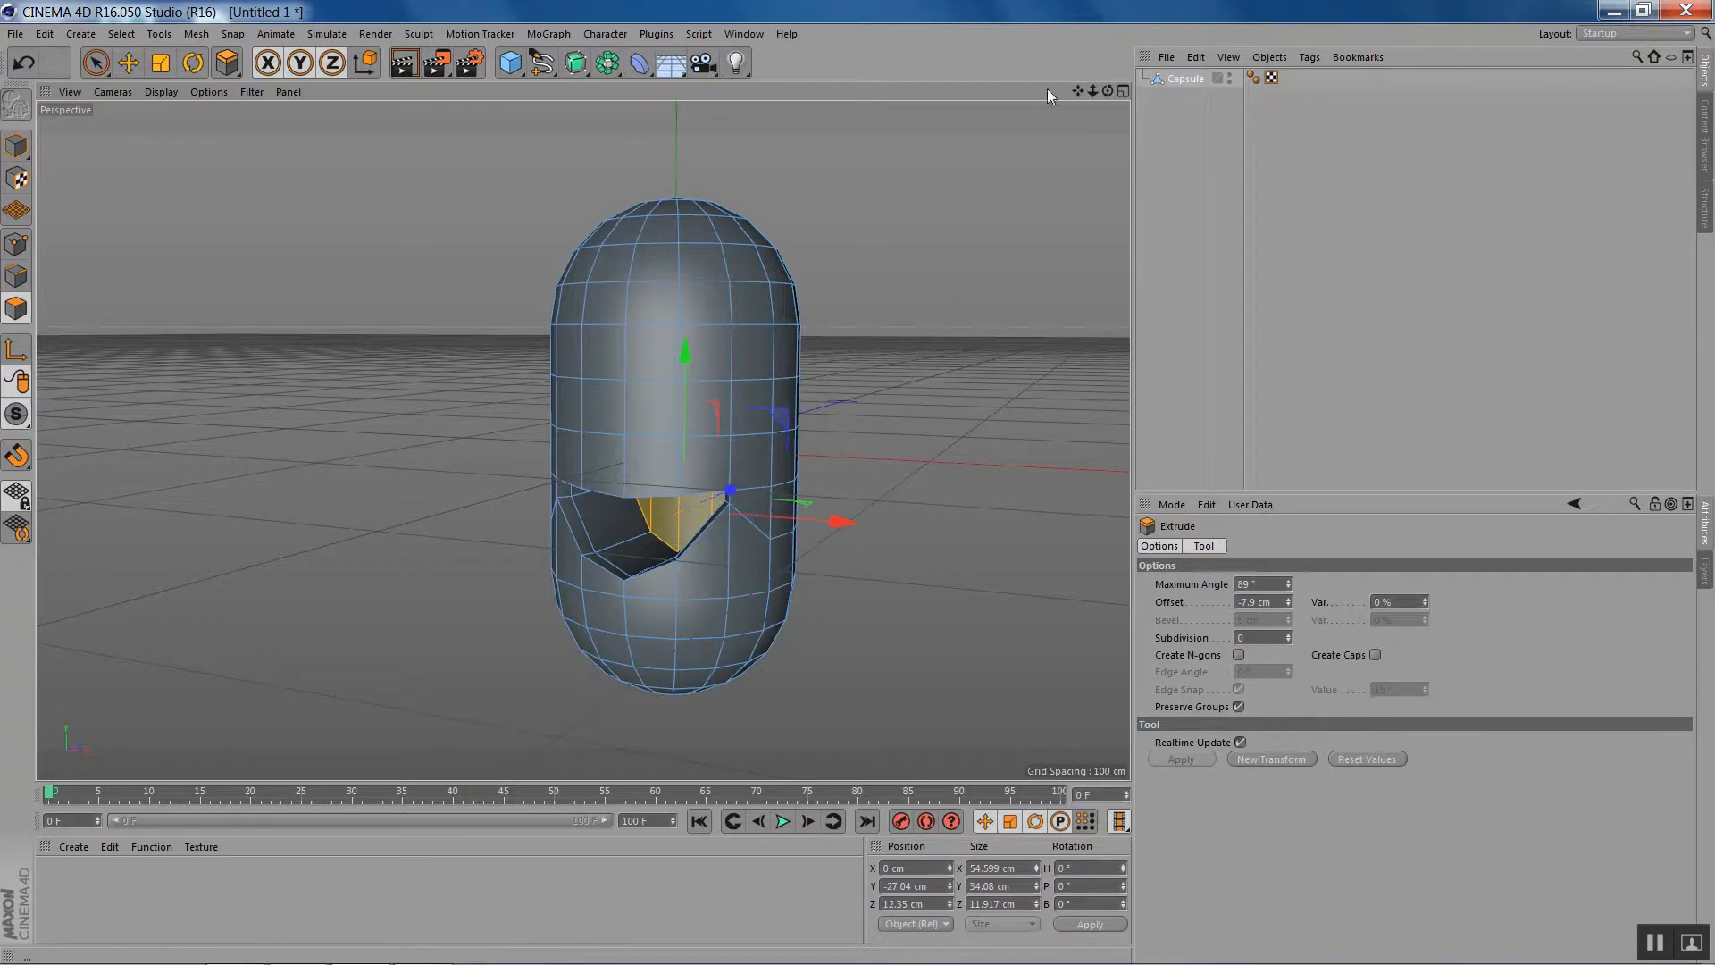
left_click_drag(1107, 93, 1091, 125)
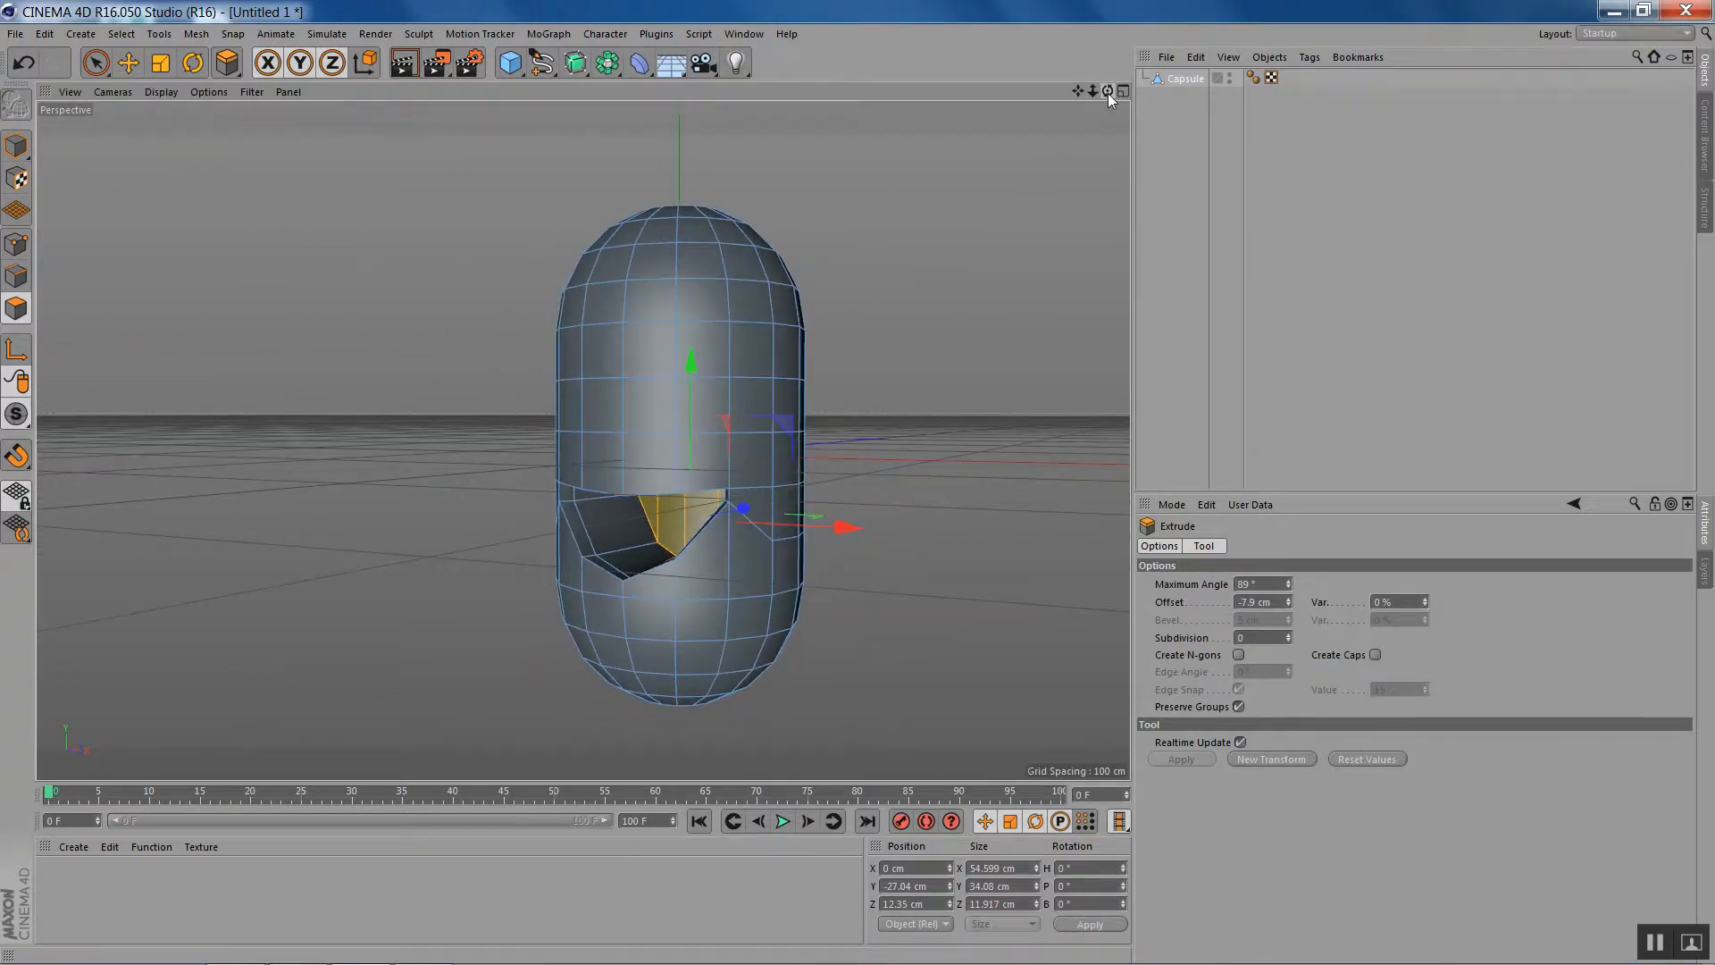
- Flatten the mouth's inner polygons by scaling them along Z to a depth of about 6.6 cm
key("t")
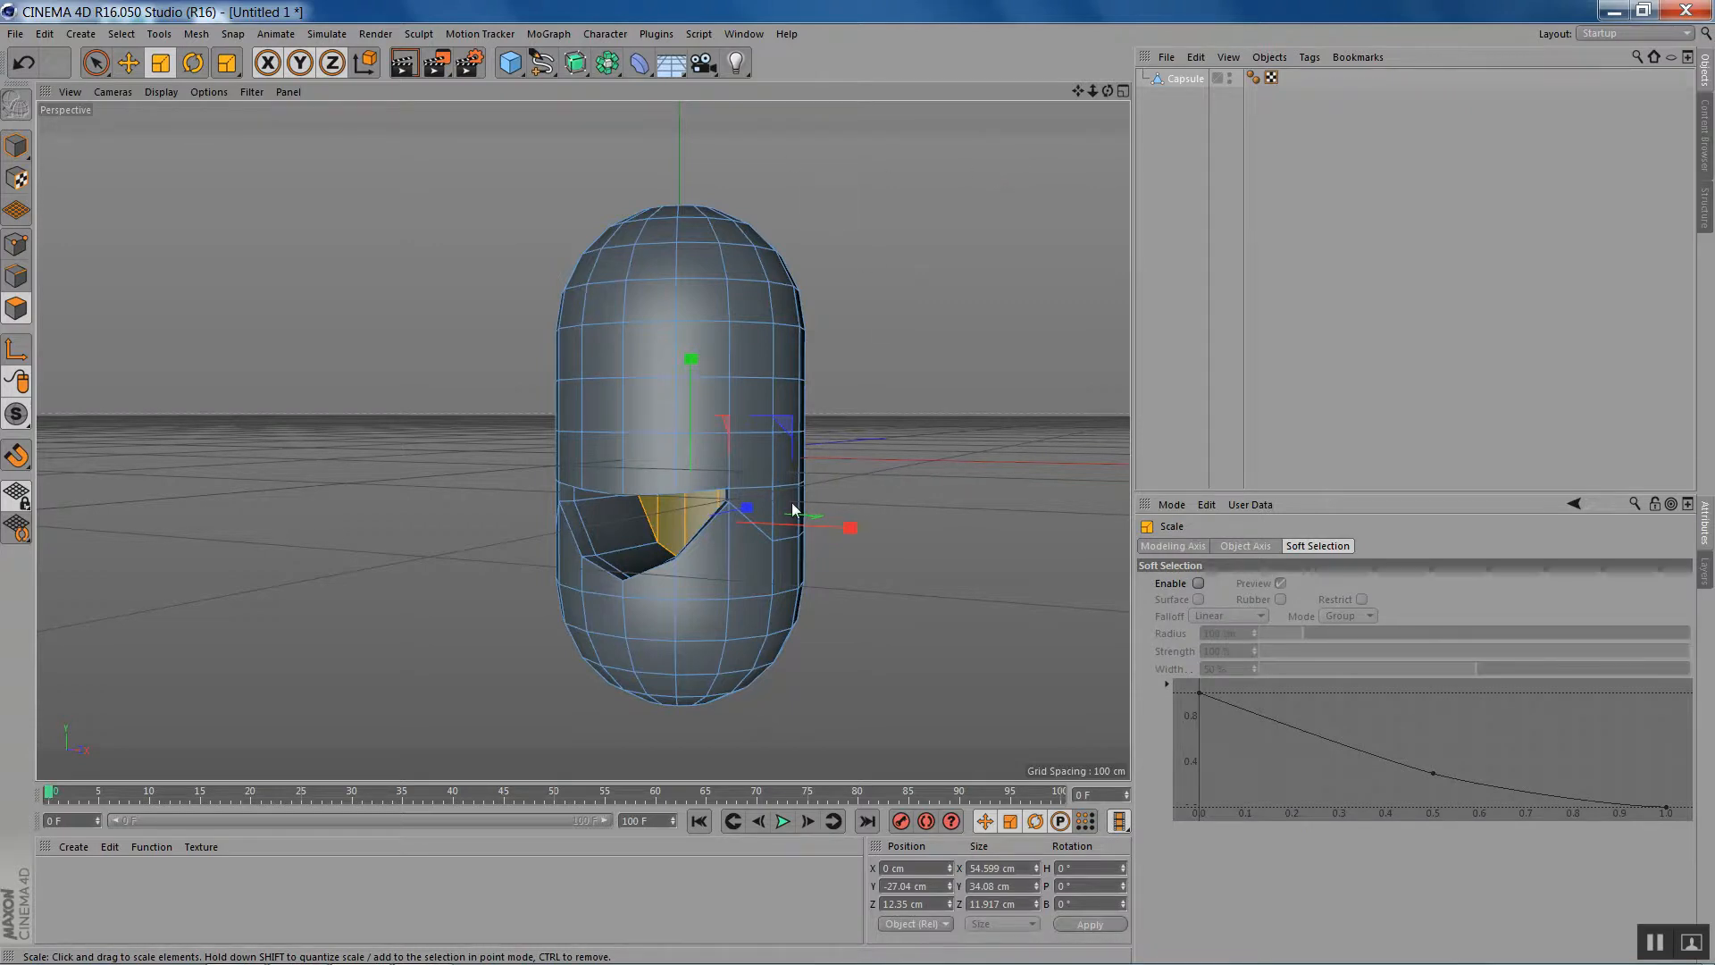
left_click_drag(747, 509, 649, 515)
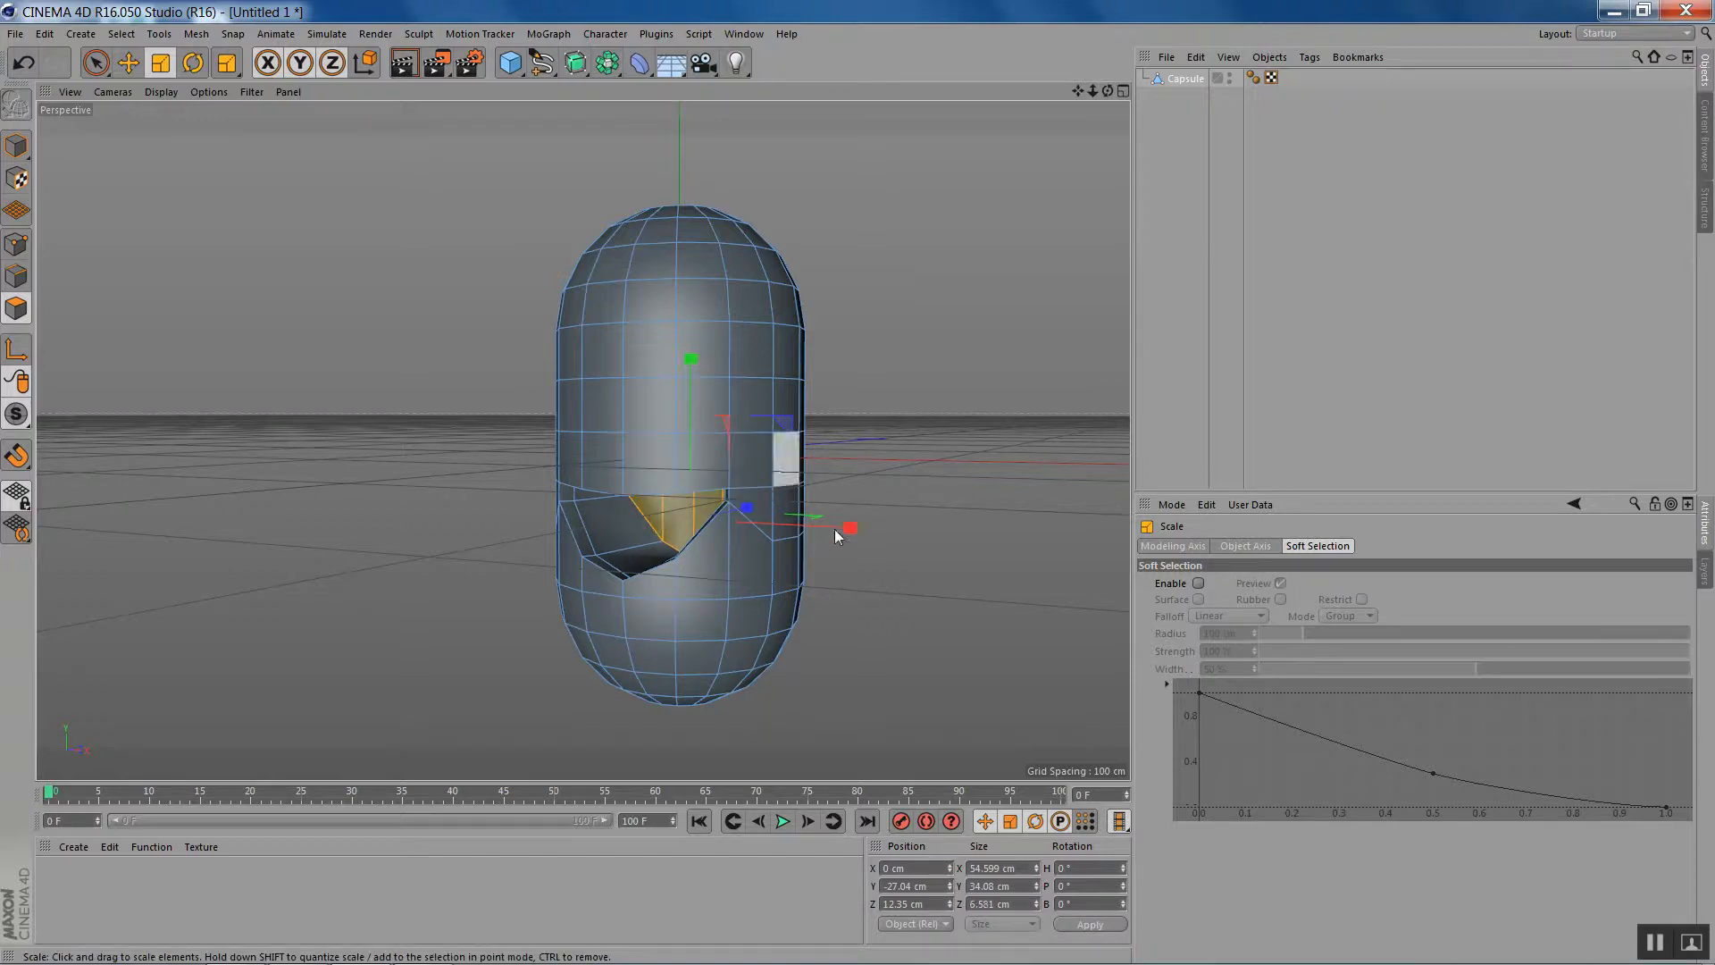
mouse_move(1107, 91)
left_mouse_down()
mouse_move(1153, 73)
mouse_move(1226, 95)
mouse_move(1152, 131)
mouse_move(1091, 111)
mouse_move(1081, 79)
mouse_move(1084, 105)
left_mouse_up()
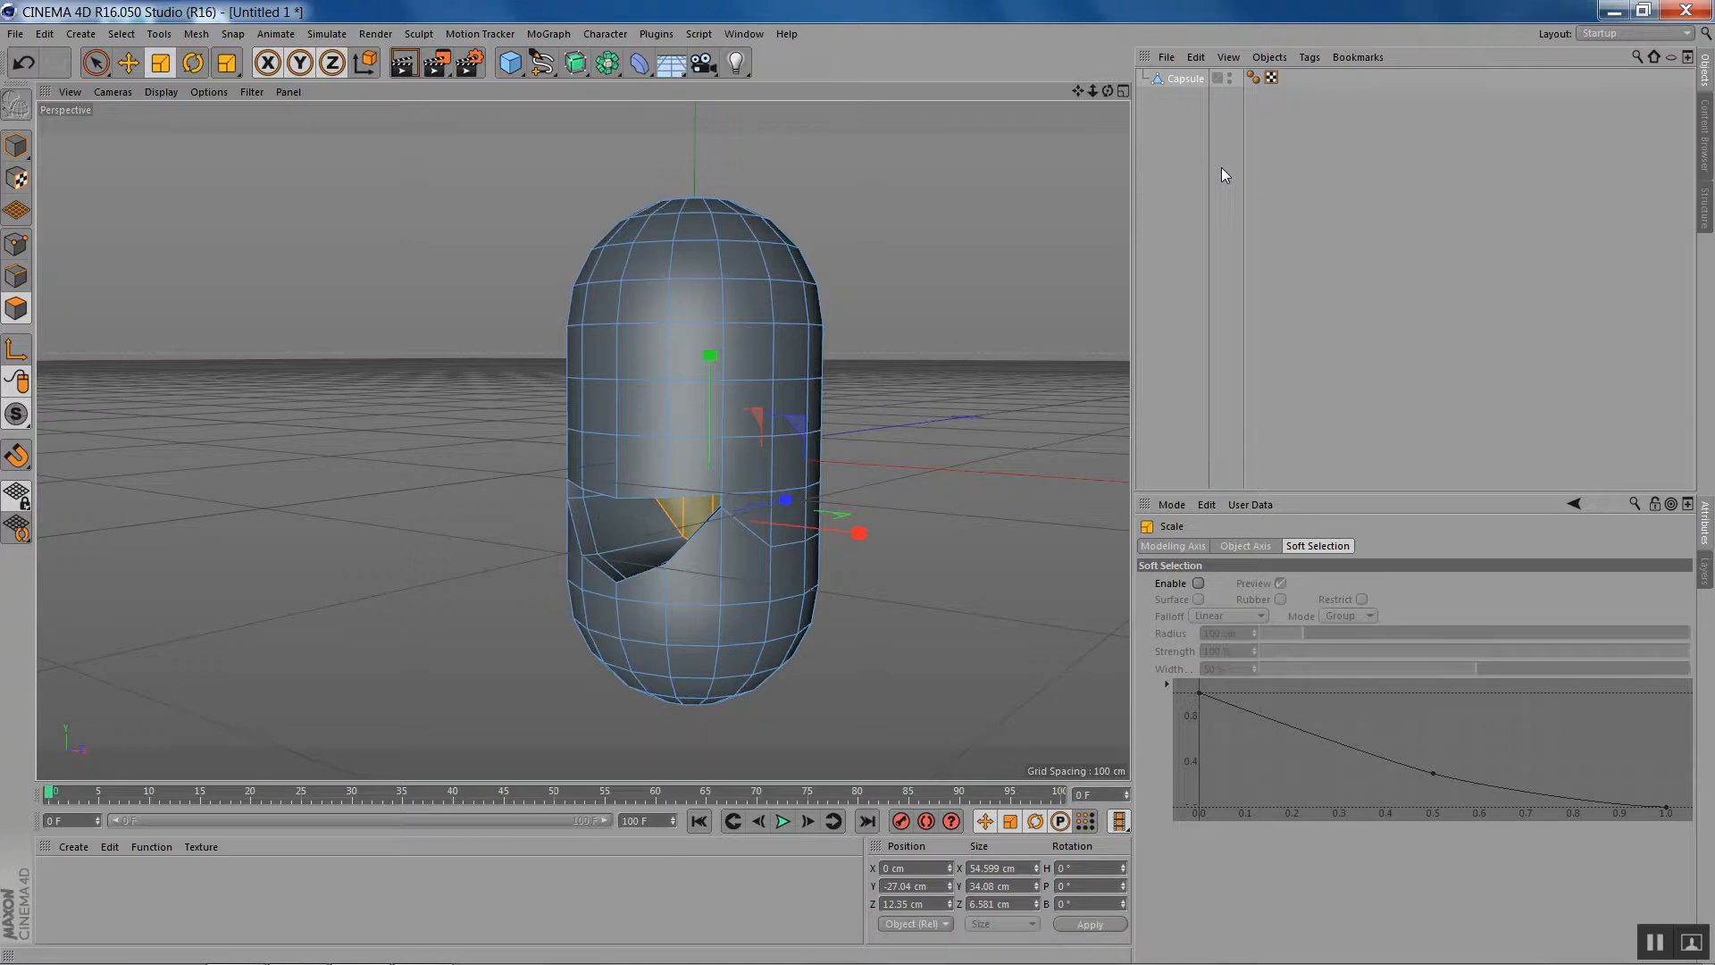
- Add a sphere primitive and scale it down uniformly to eyeball size, smaller than the capsule's width
left_click(507, 70)
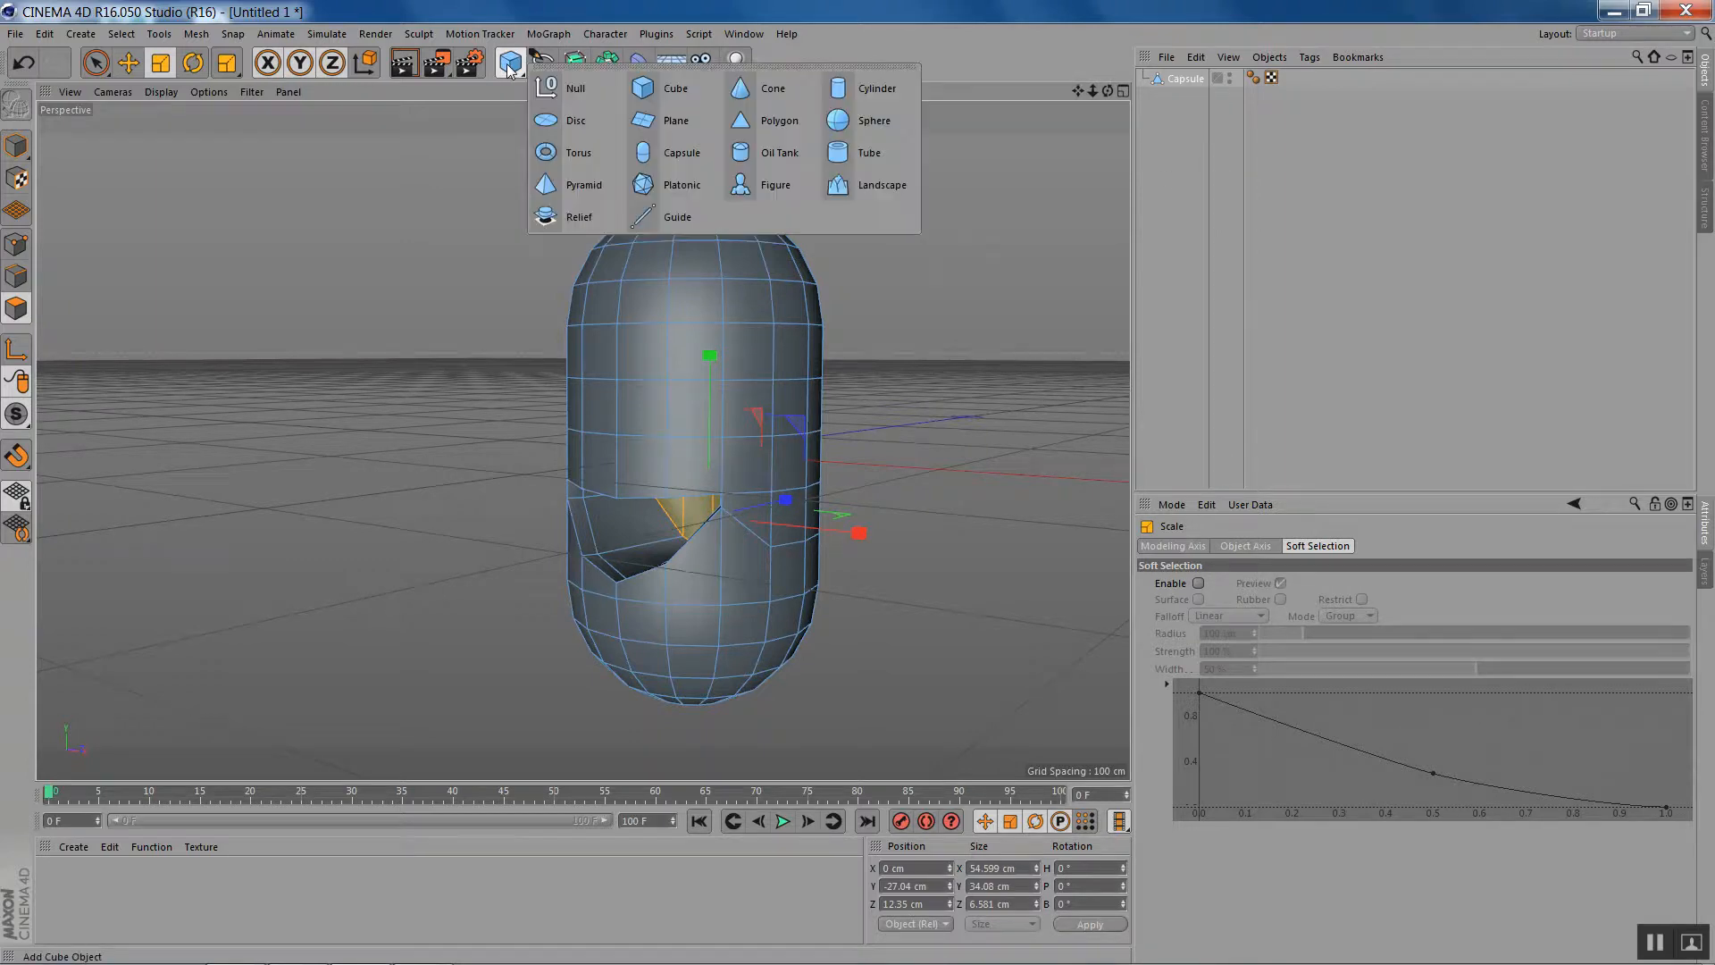
left_click(848, 127)
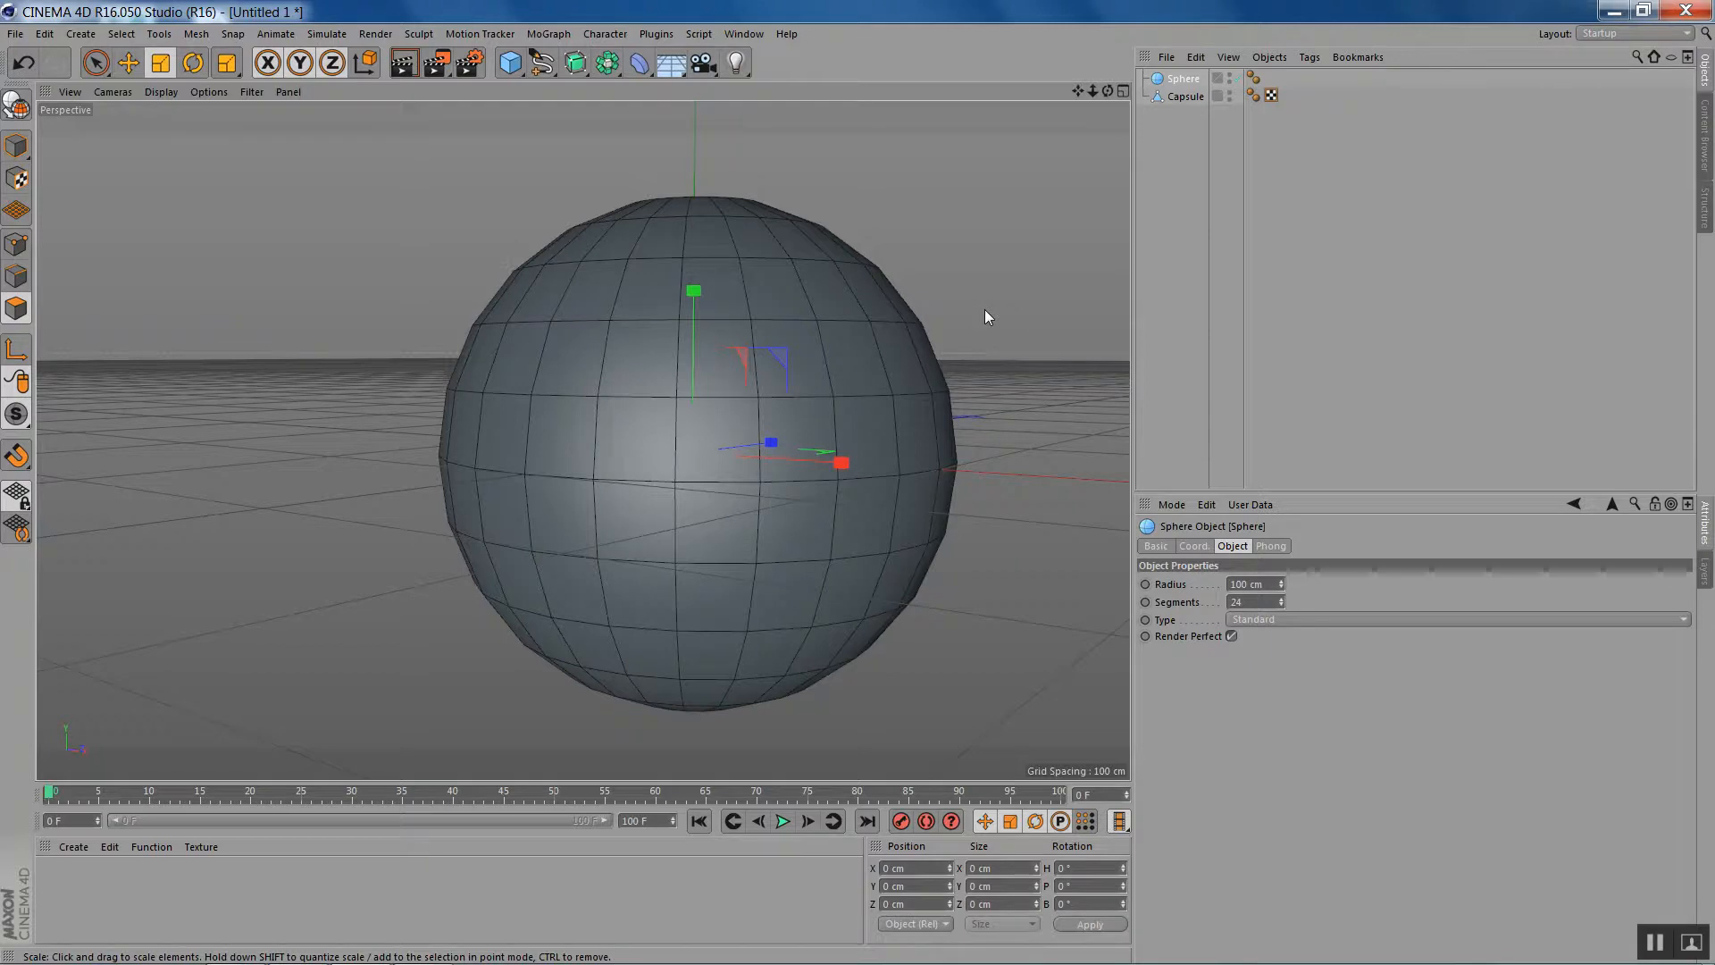
key("t")
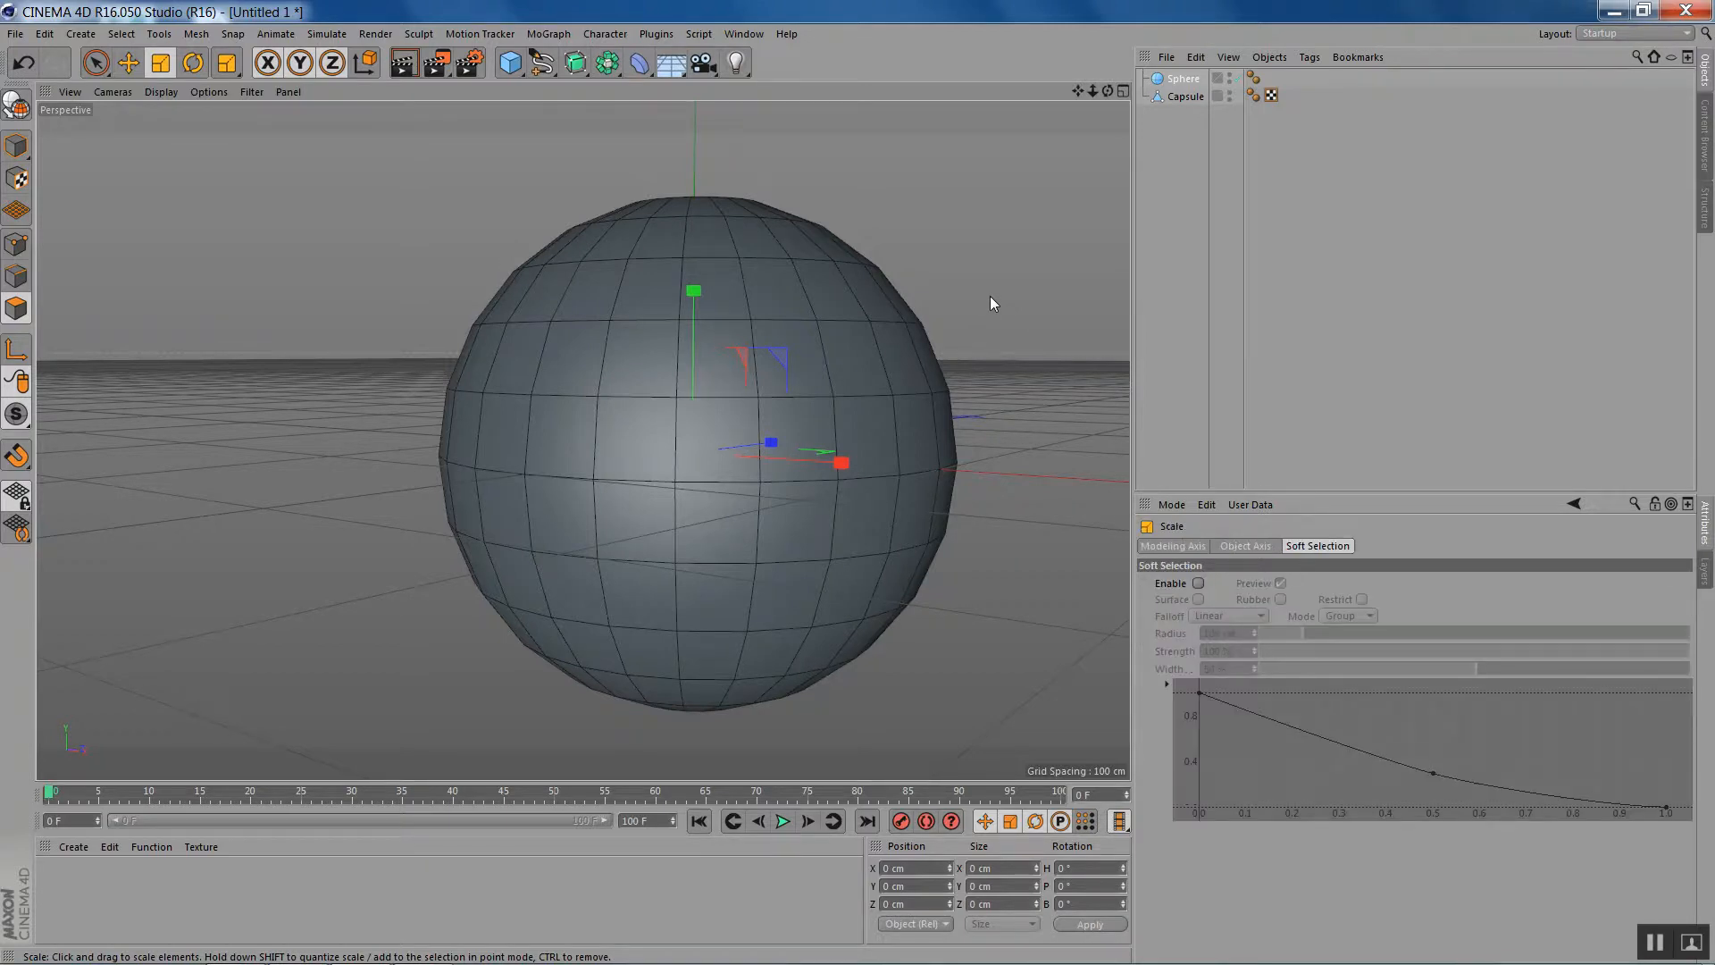
left_click_drag(990, 301, 586, 587)
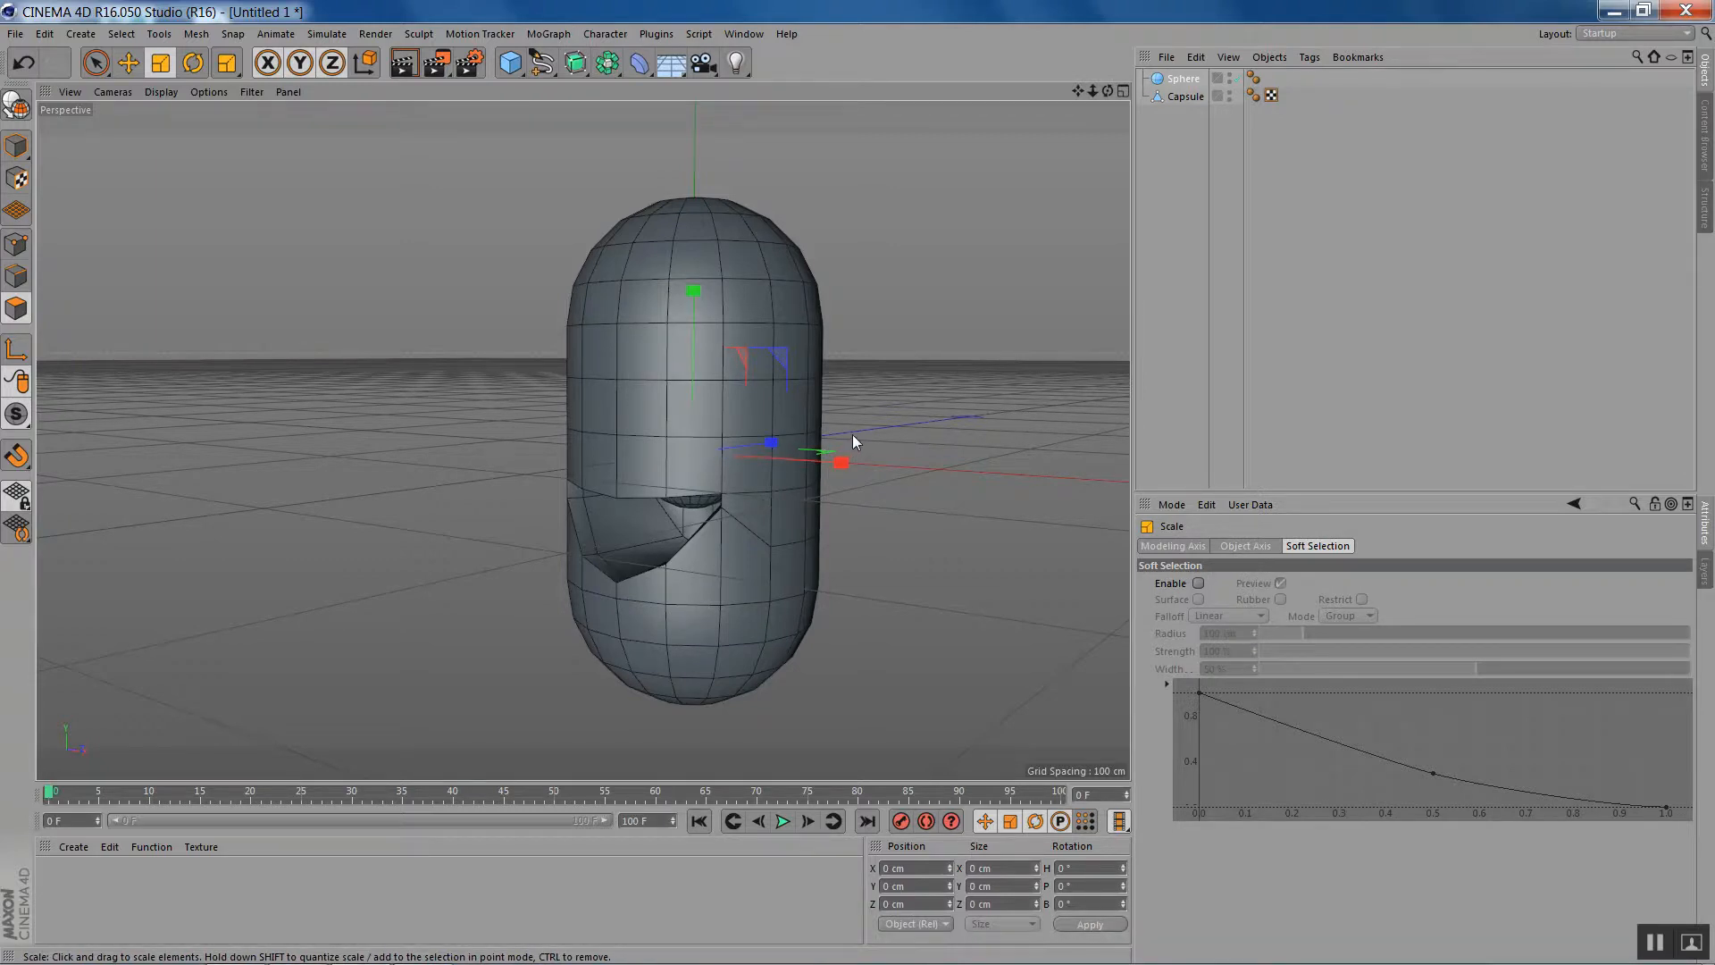
- Move the sphere forward out of the capsule, and in the front view place it above the mouth on the left as an eye
key("e")
left_click_drag(770, 446, 695, 452)
key("F4")
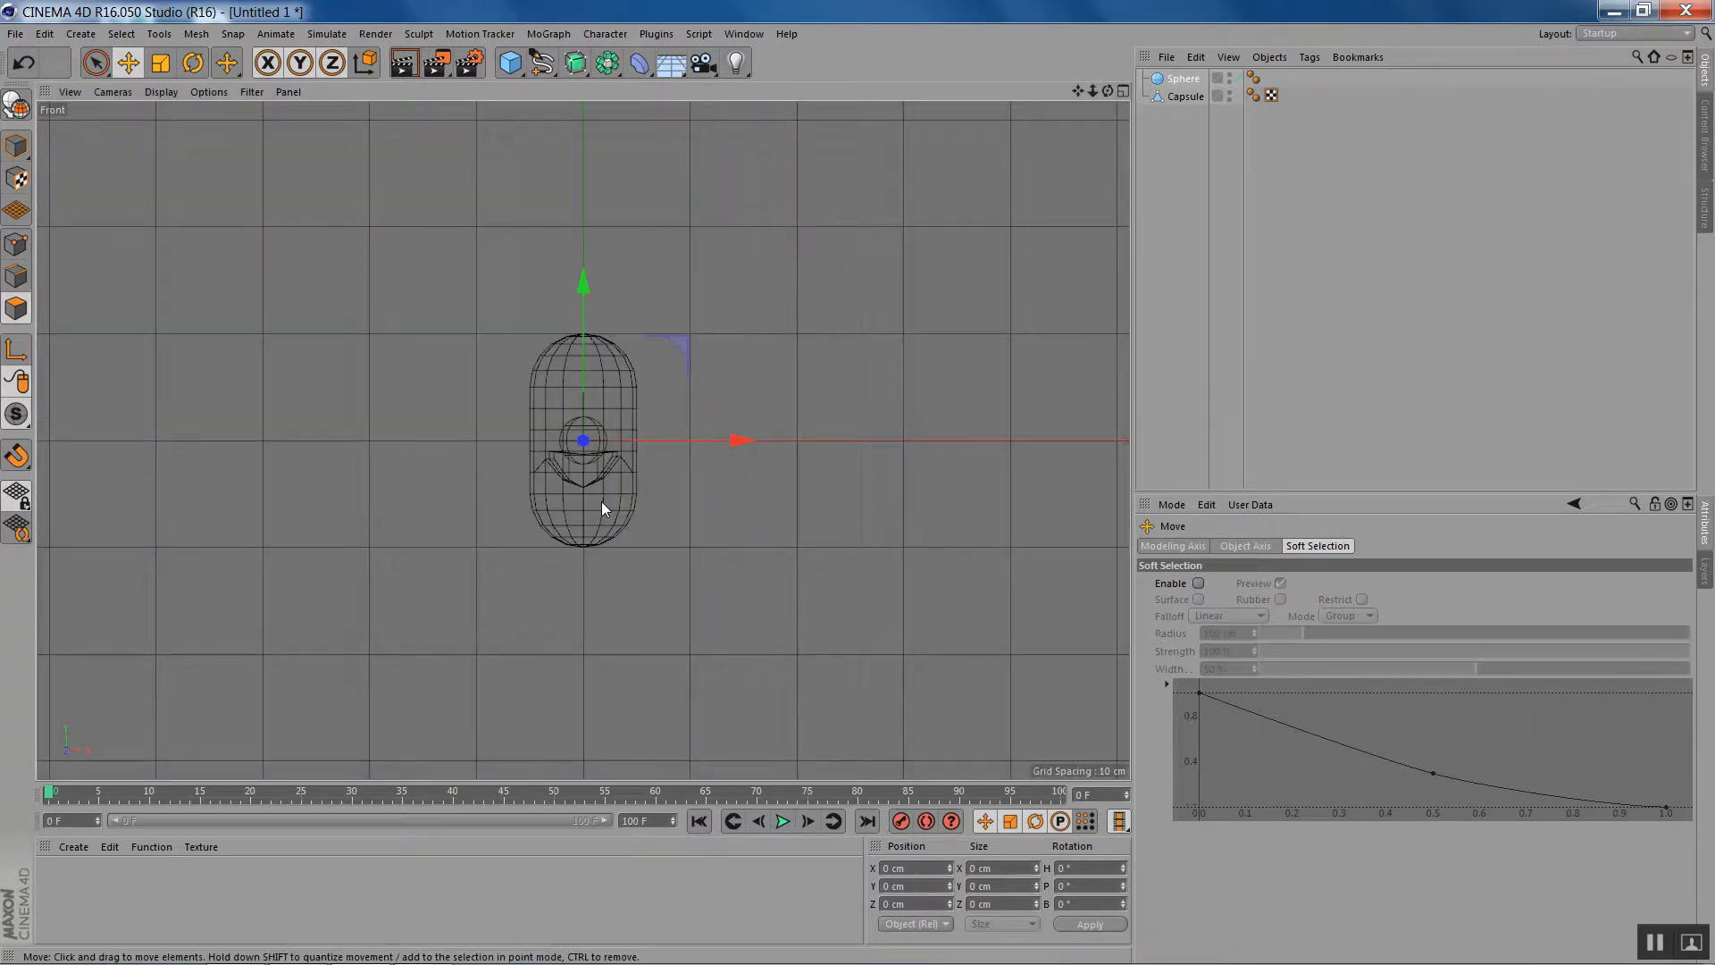
key("s")
scroll(691, 427, "down", 3)
scroll(692, 430, "down", 5)
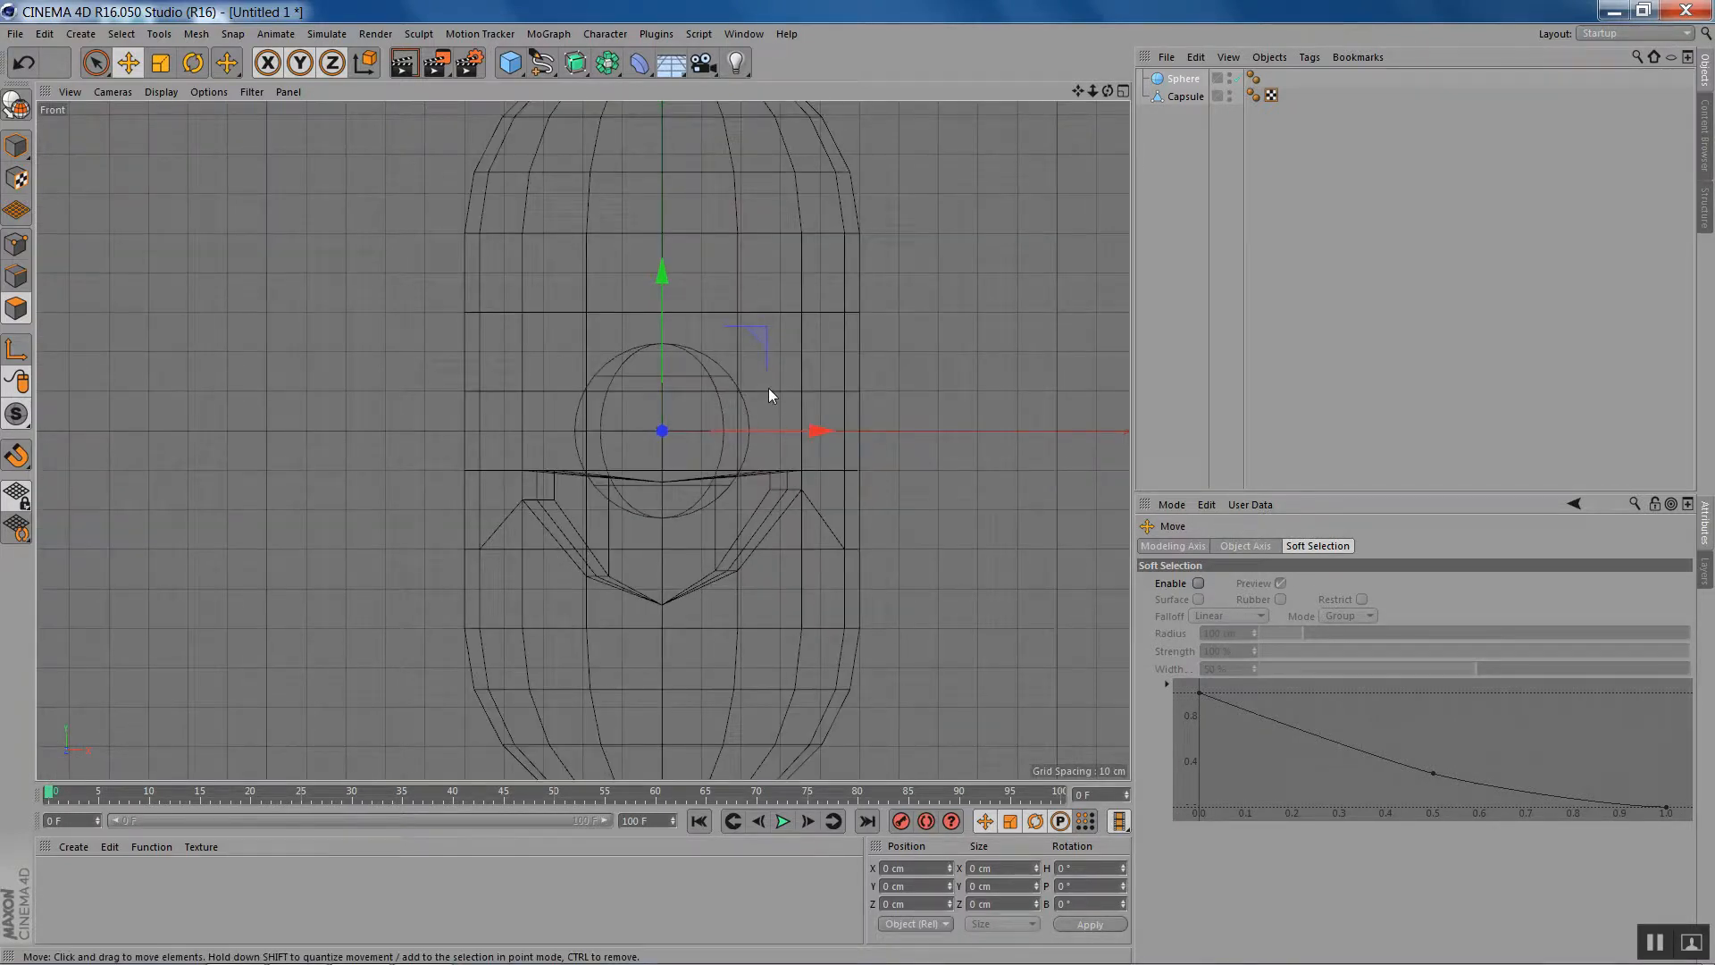
left_click_drag(914, 463, 861, 353)
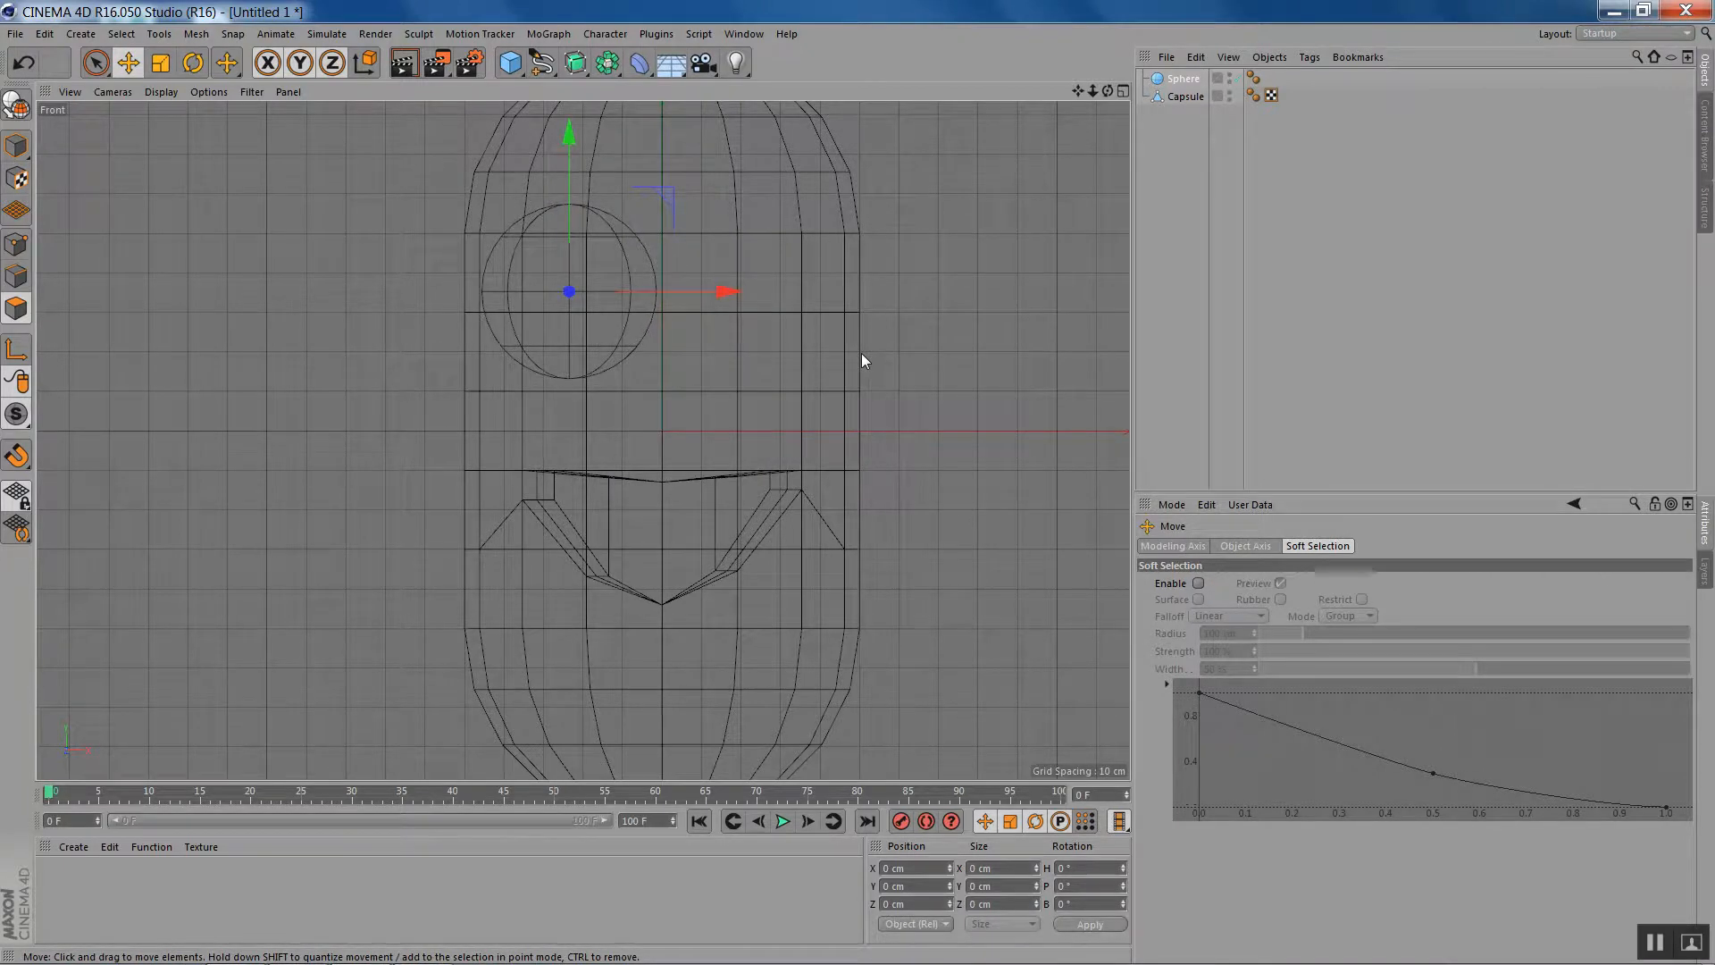
key("F1")
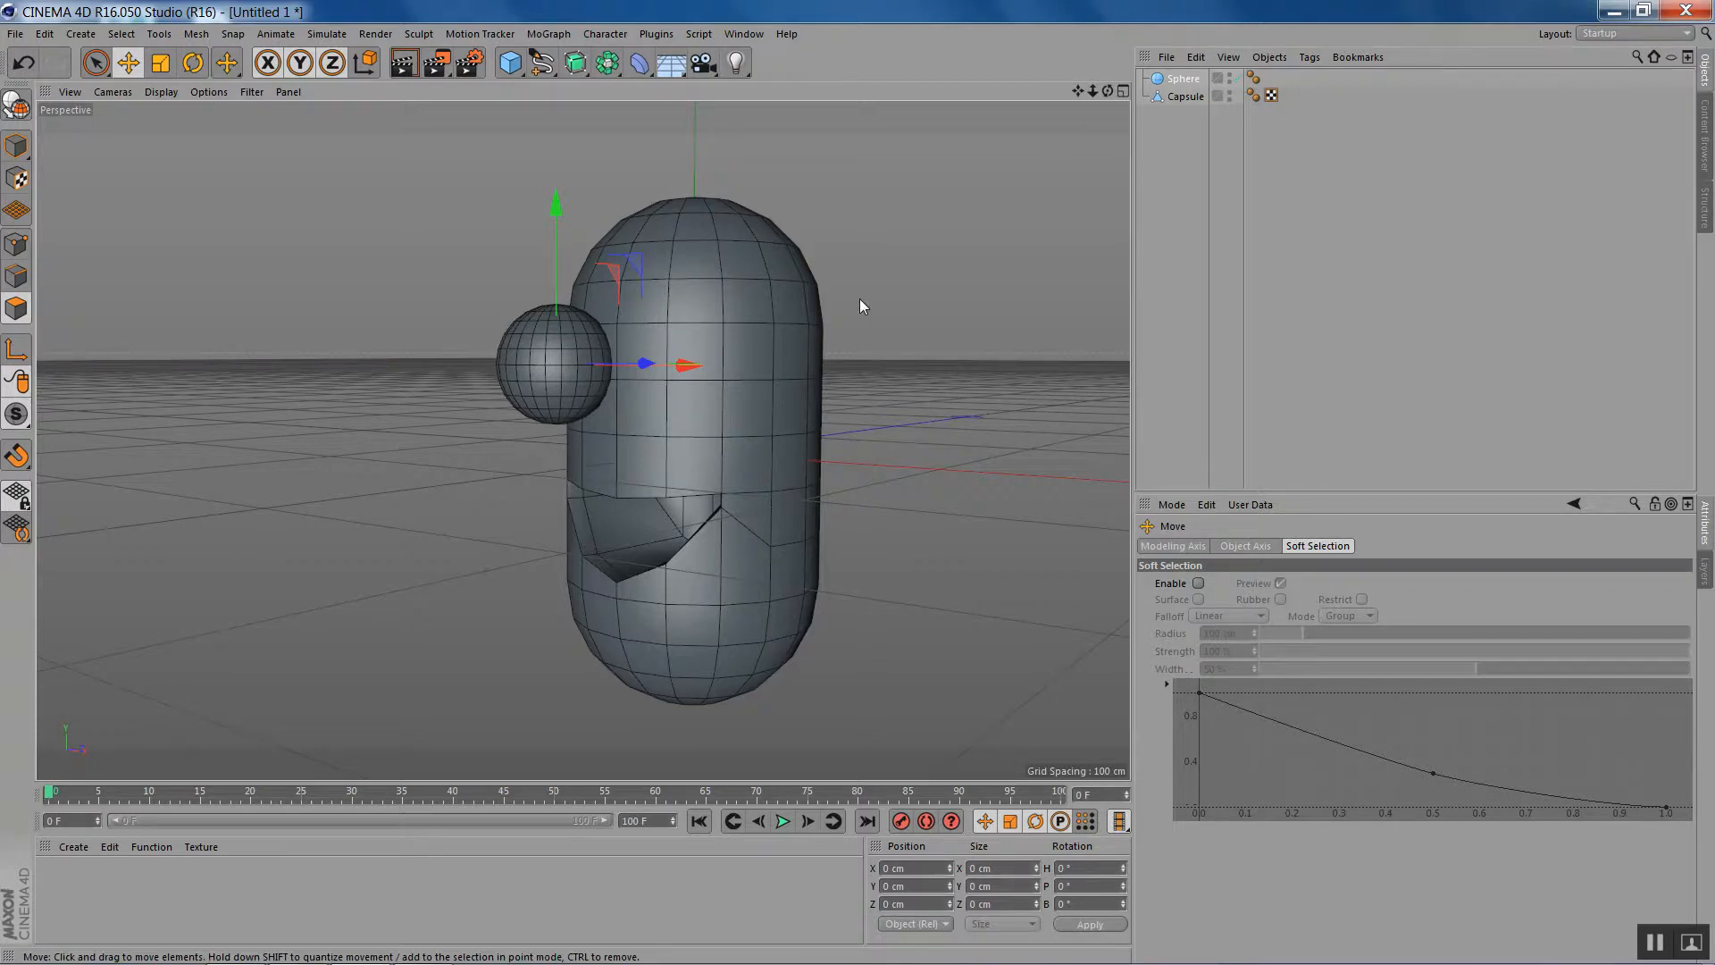
- Add a Constraint tag to the sphere and enable its Clamp constraint
right_click(1184, 86)
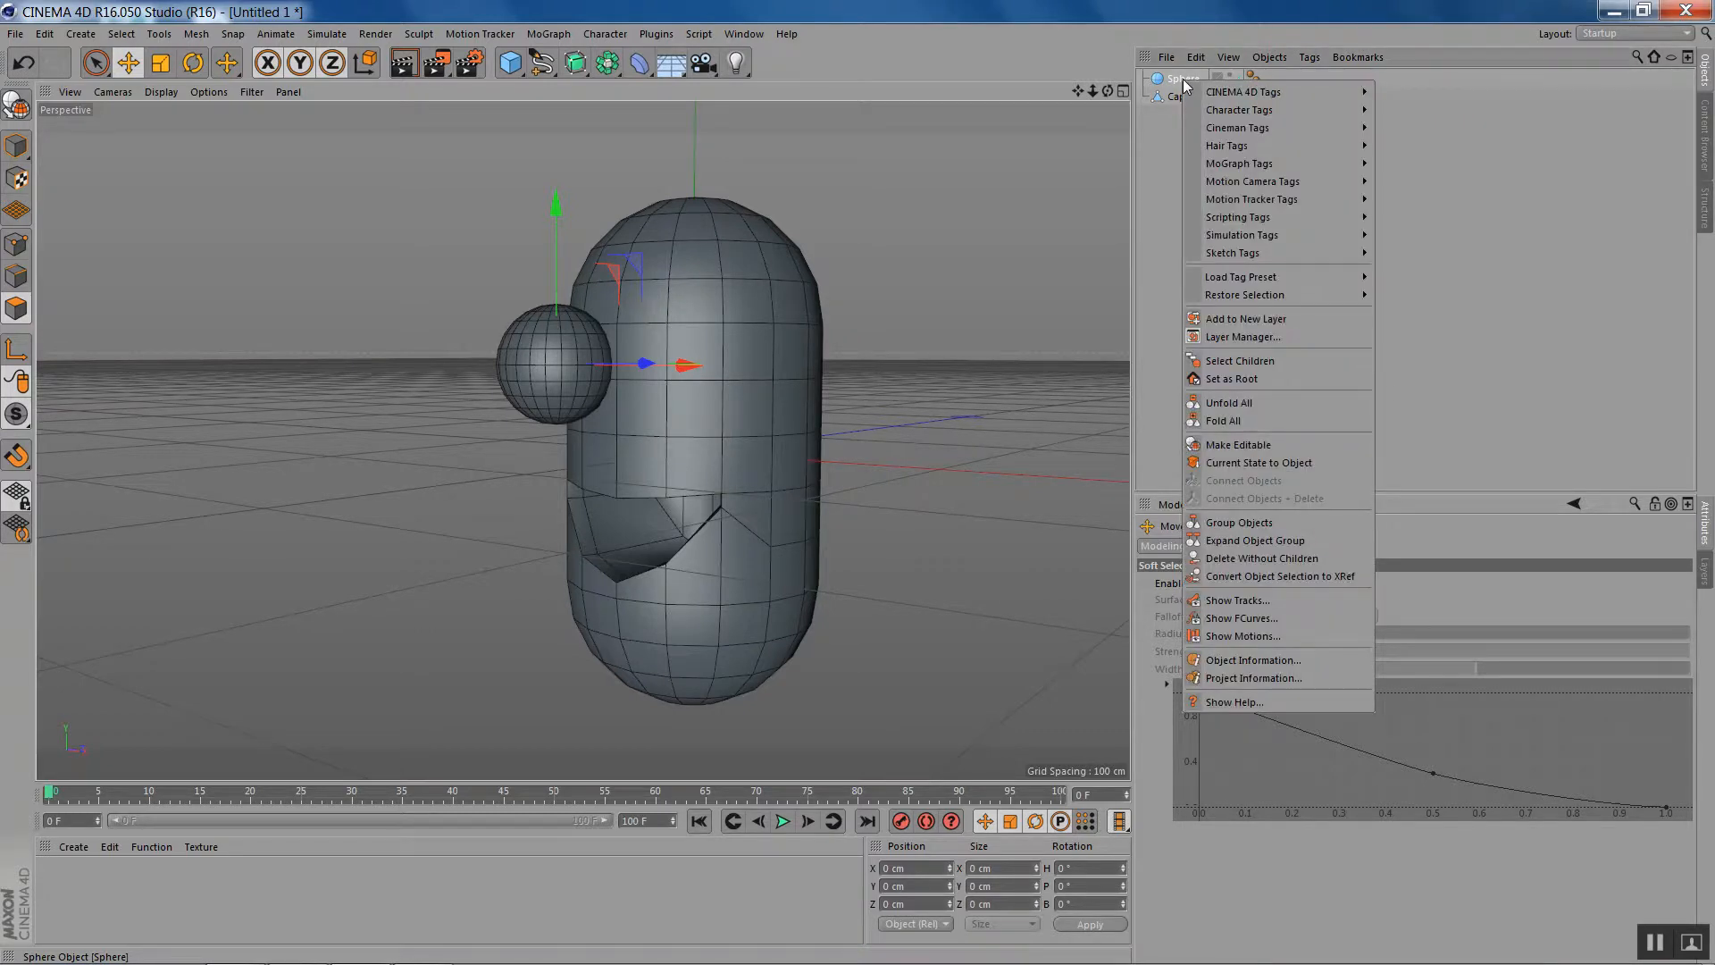
mouse_move(1247, 128)
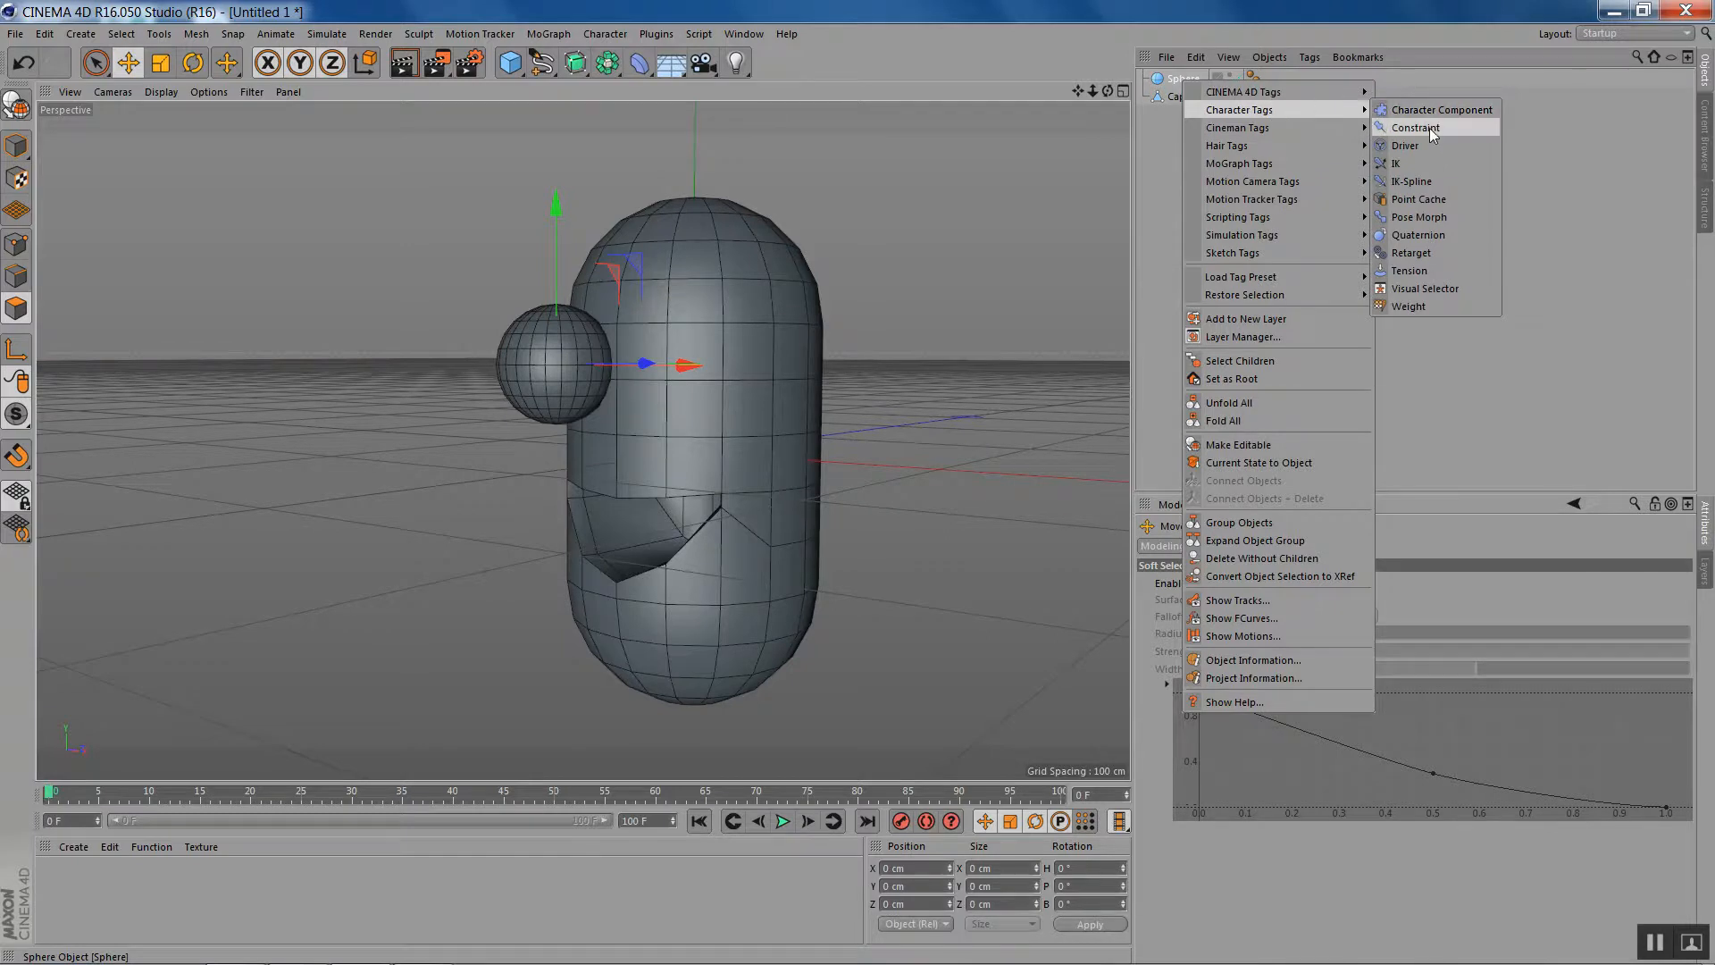
left_click(1428, 127)
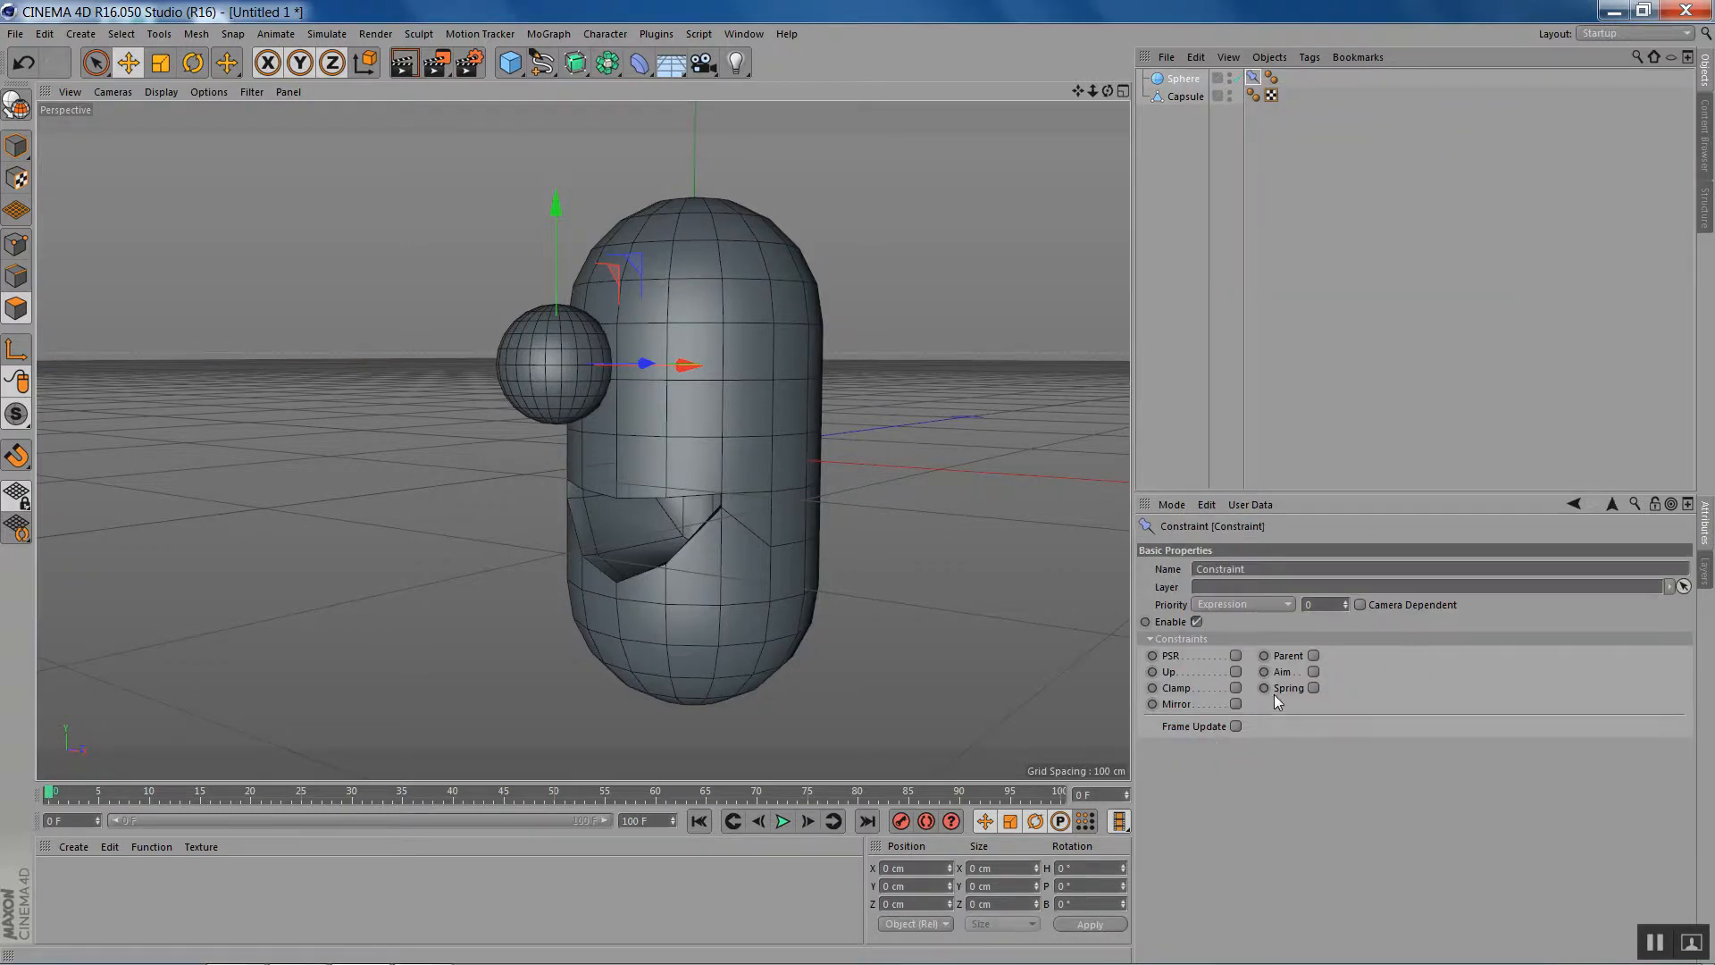
left_click(1235, 689)
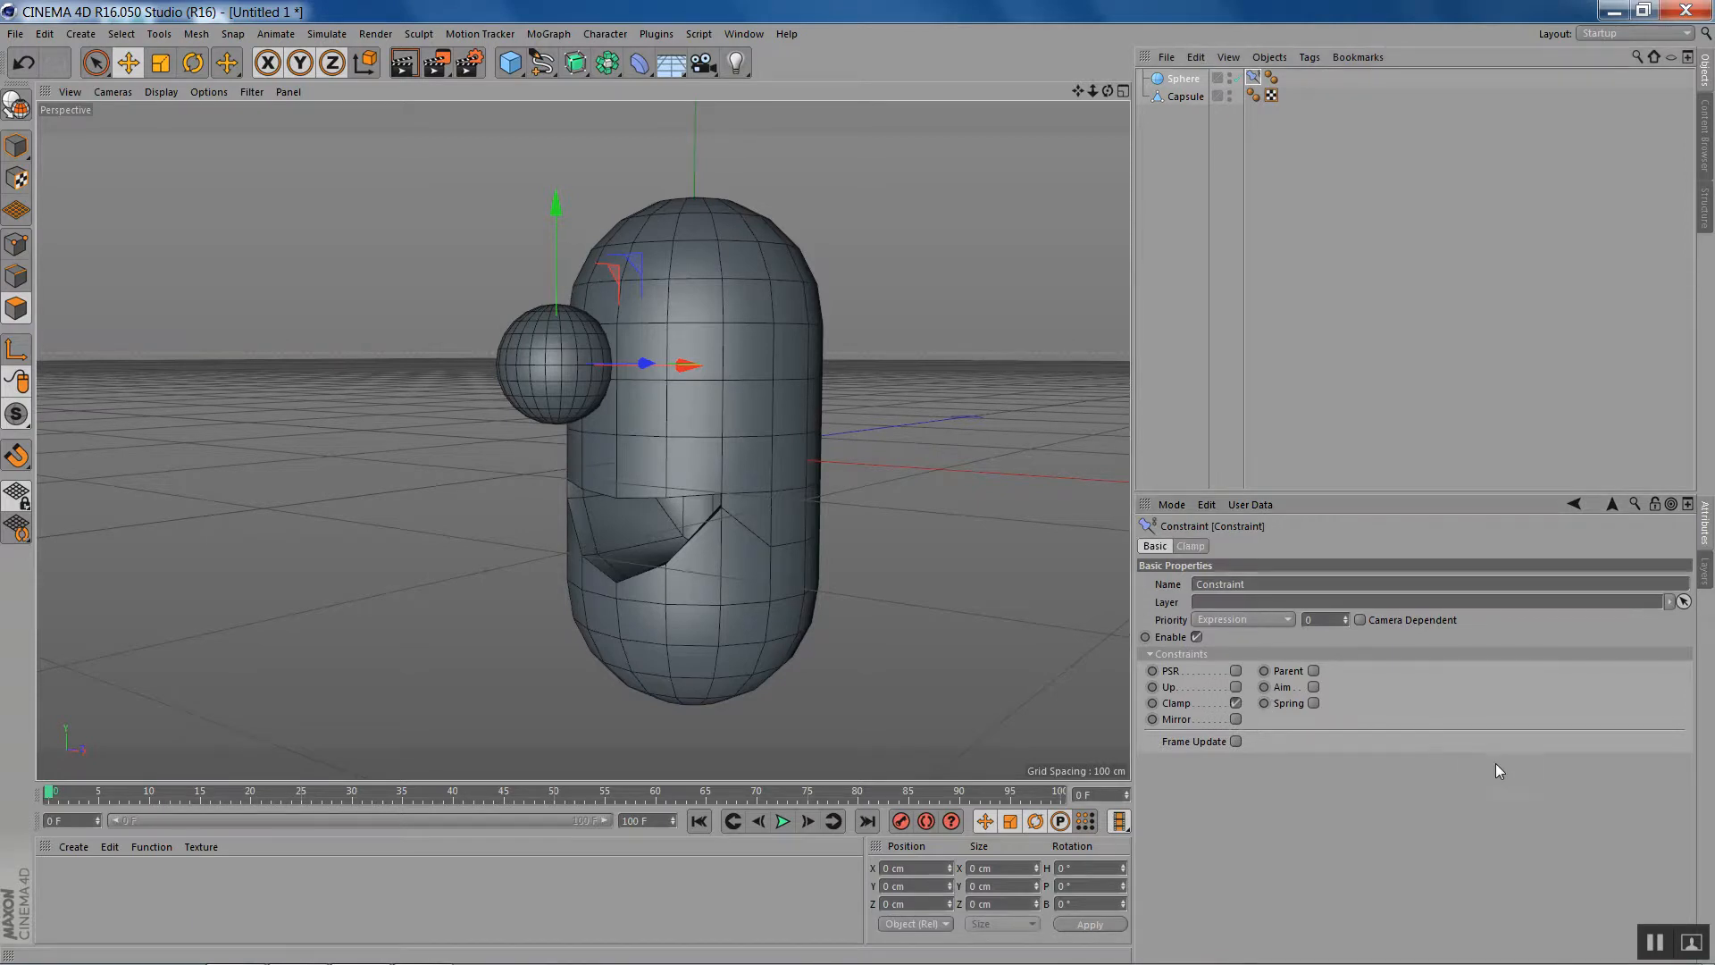
- Clamp the sphere to Surface as Phong Normal, with Lock Position enabled and the Capsule as the target
left_click(1191, 546)
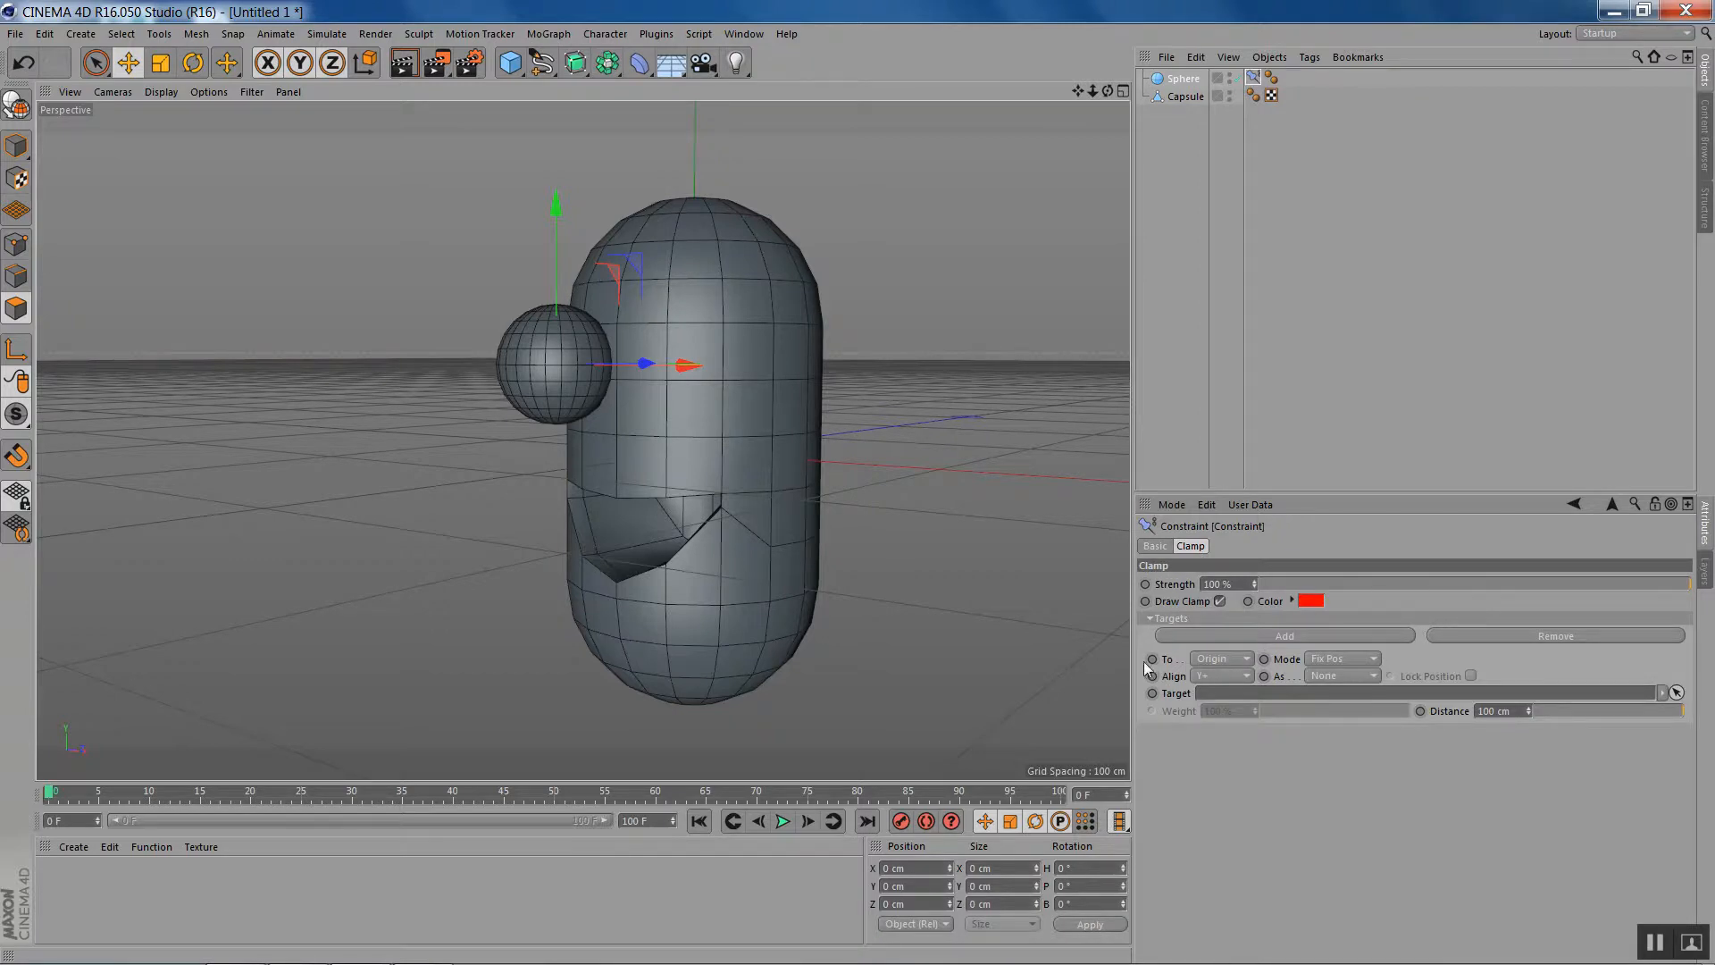
left_click(1236, 658)
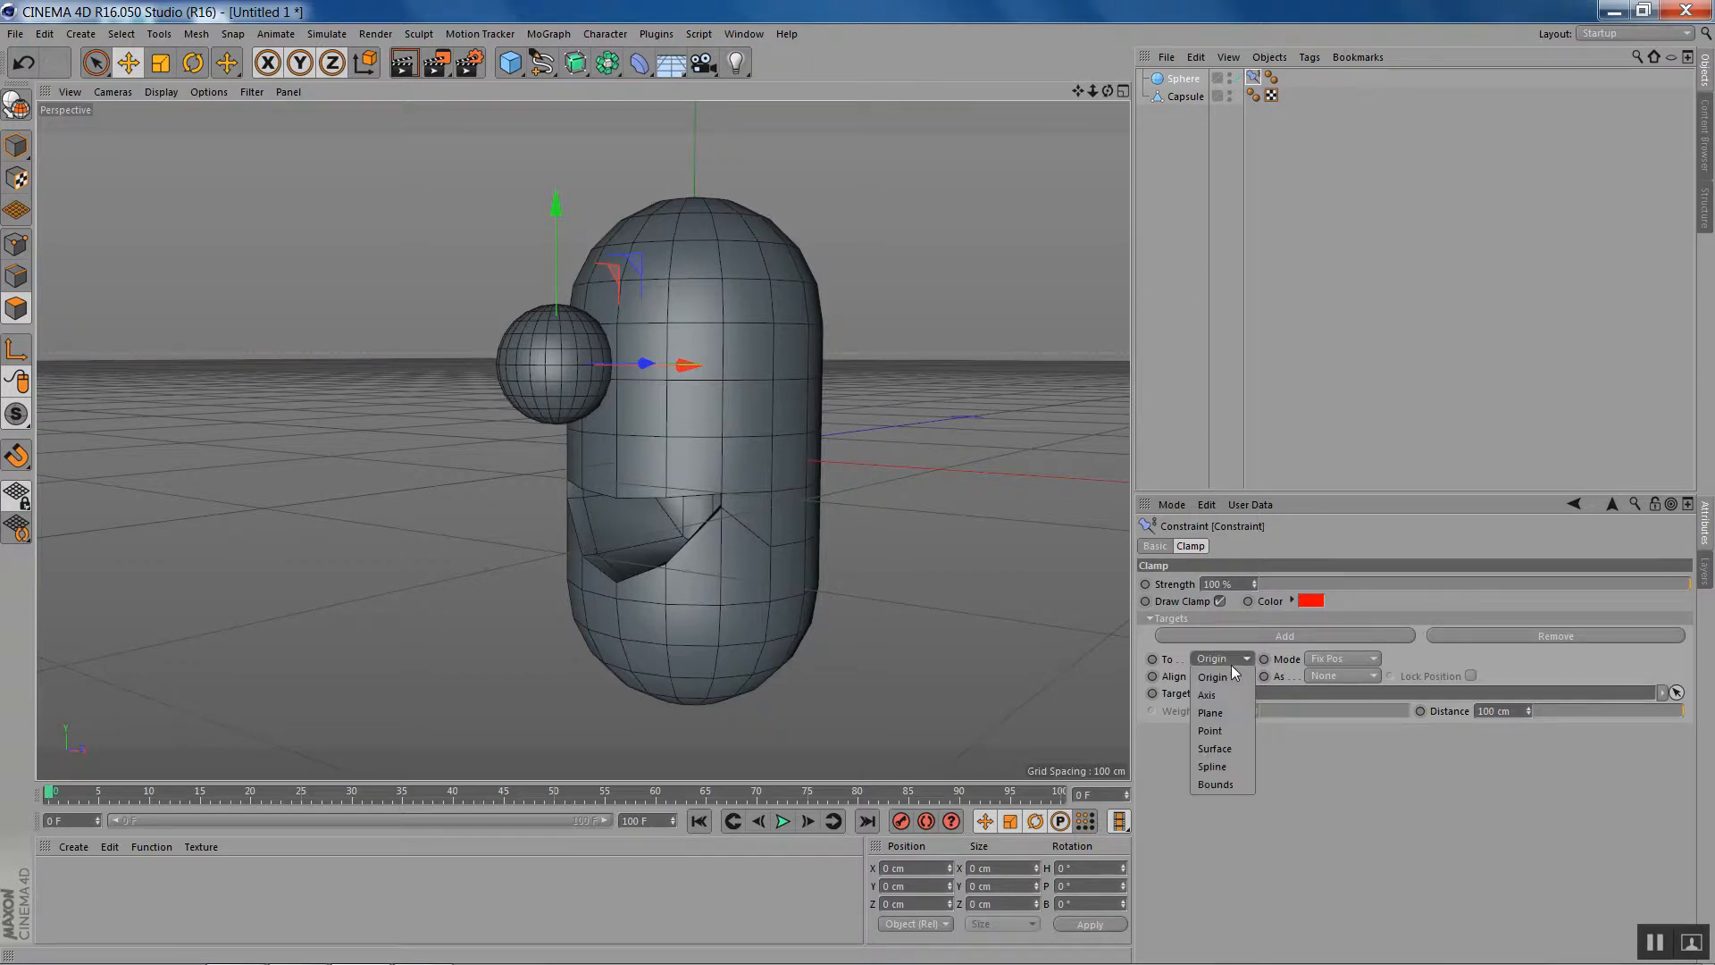
left_click(1226, 752)
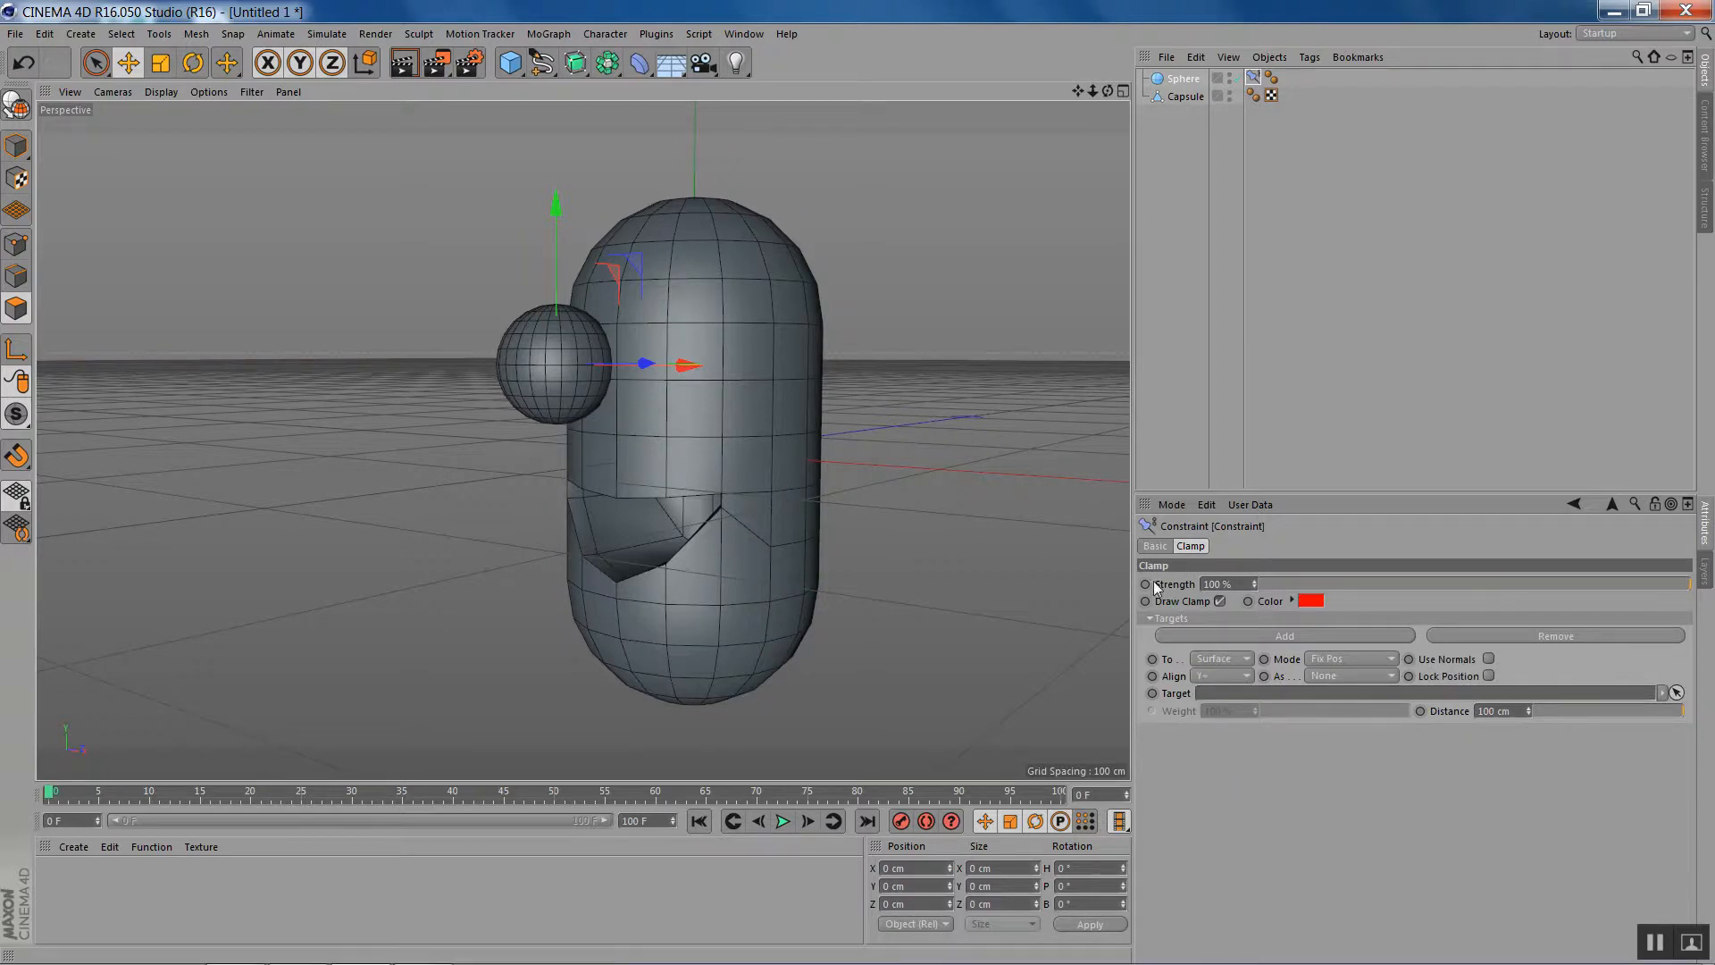
left_click(1357, 658)
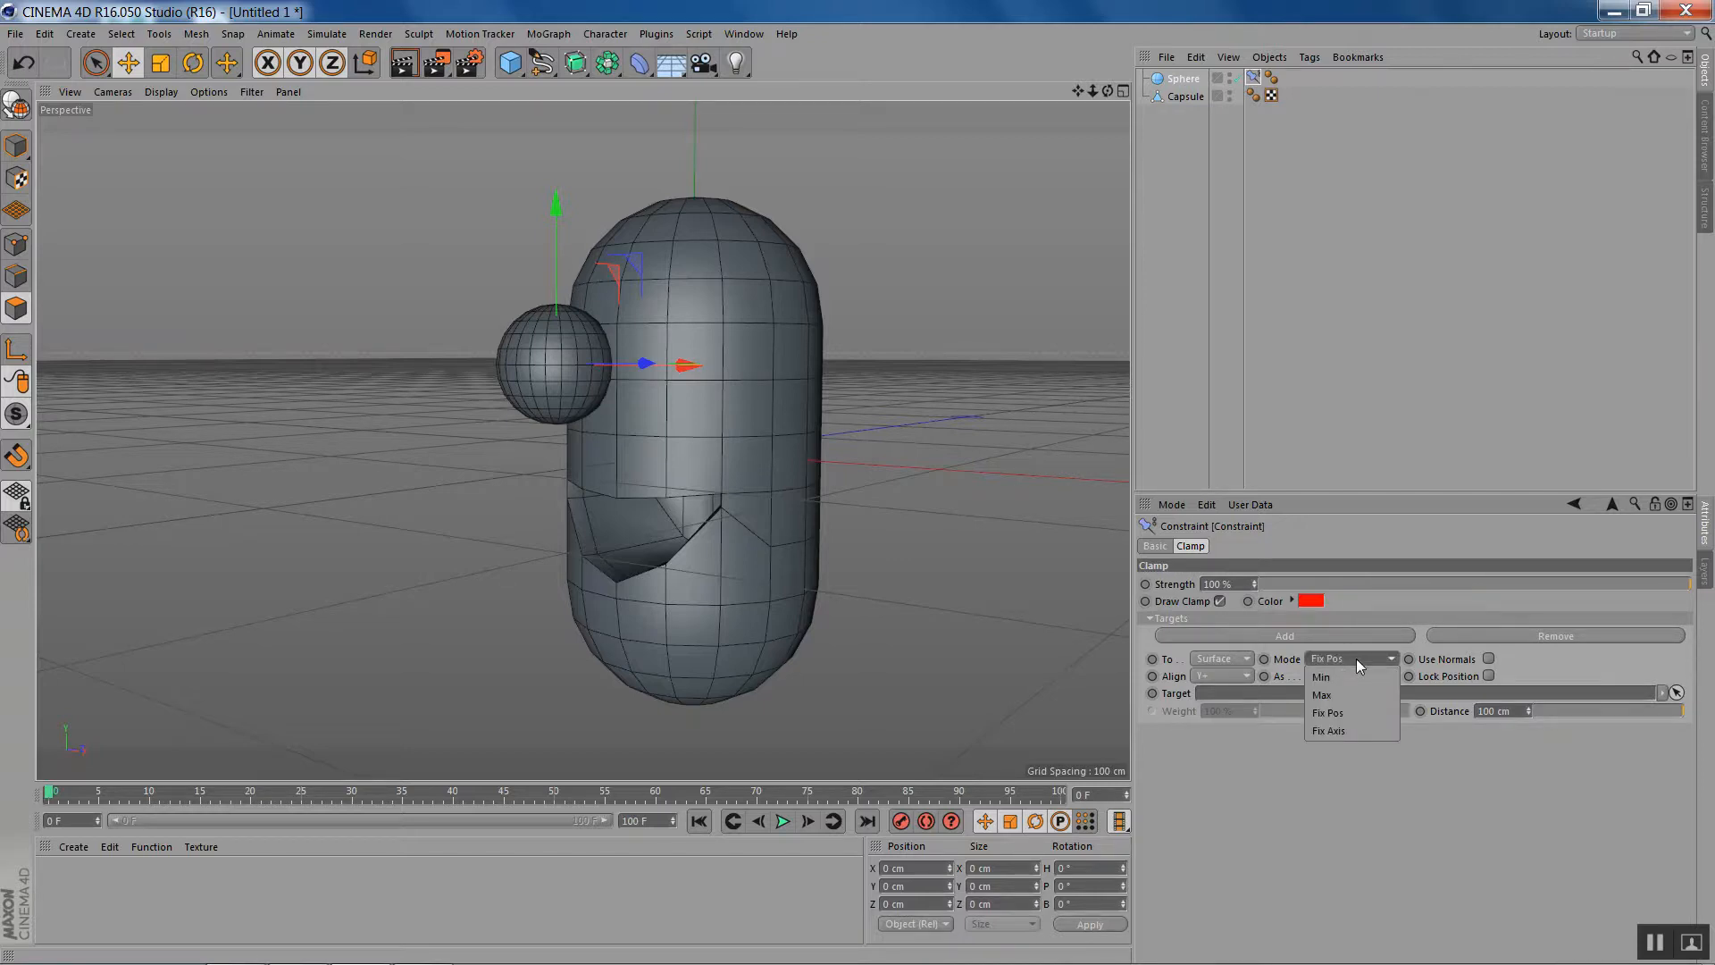
left_click(1356, 657)
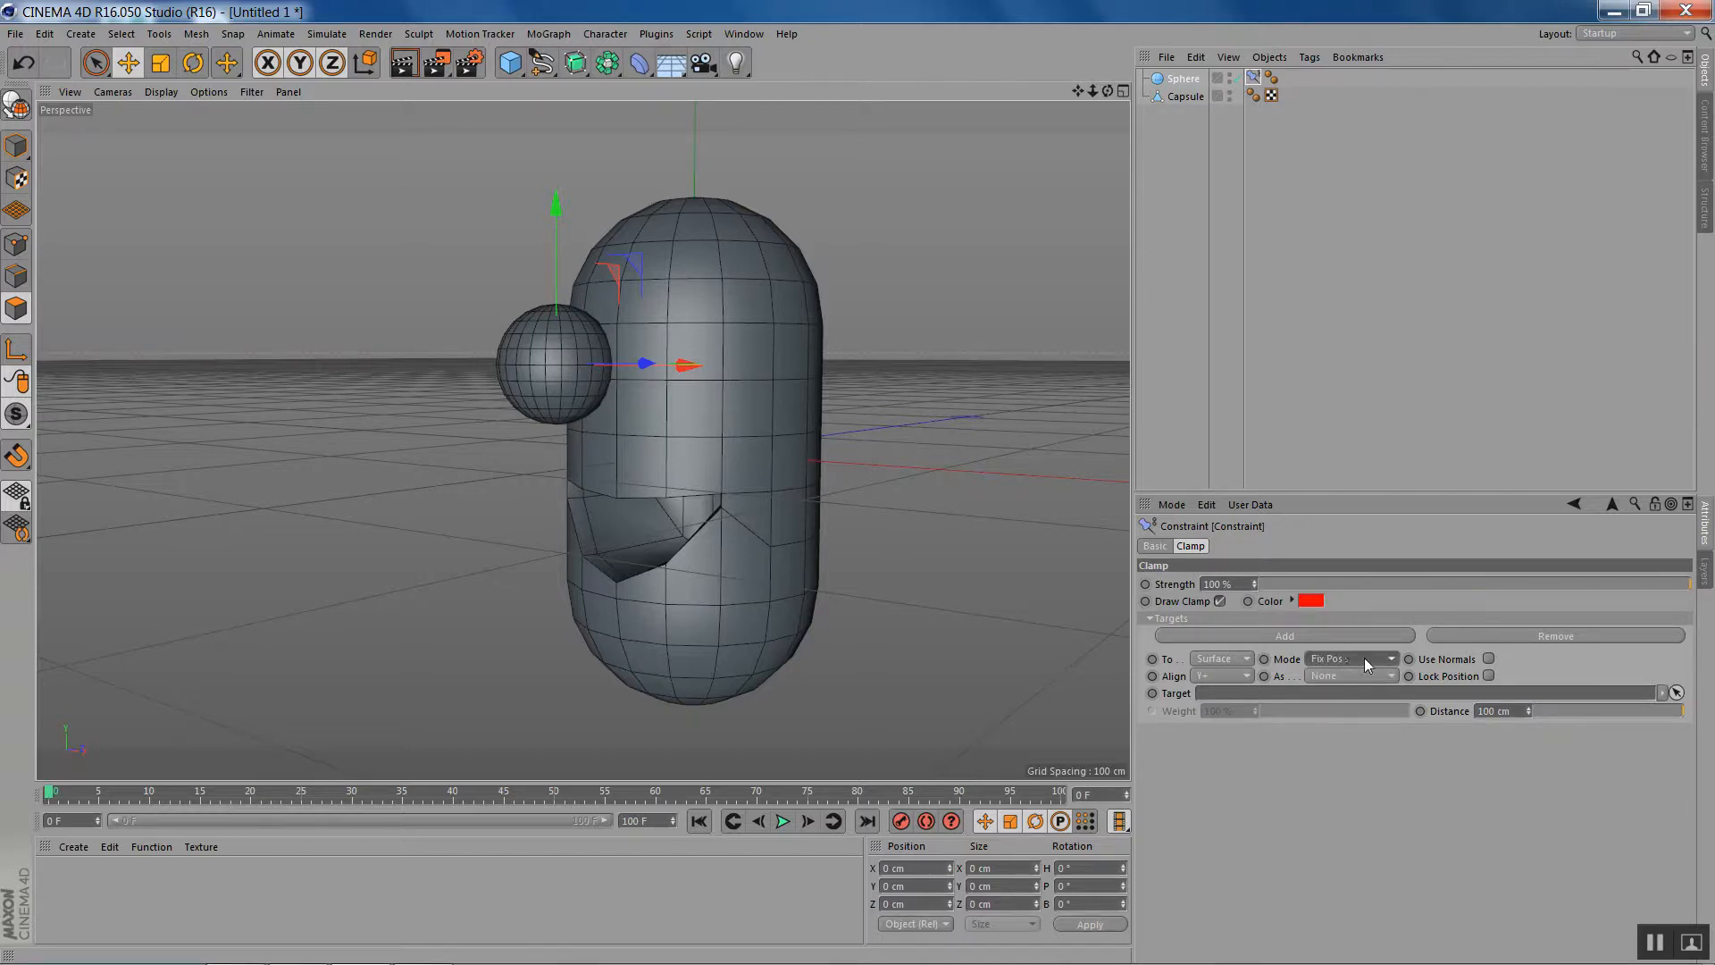
left_click(1370, 675)
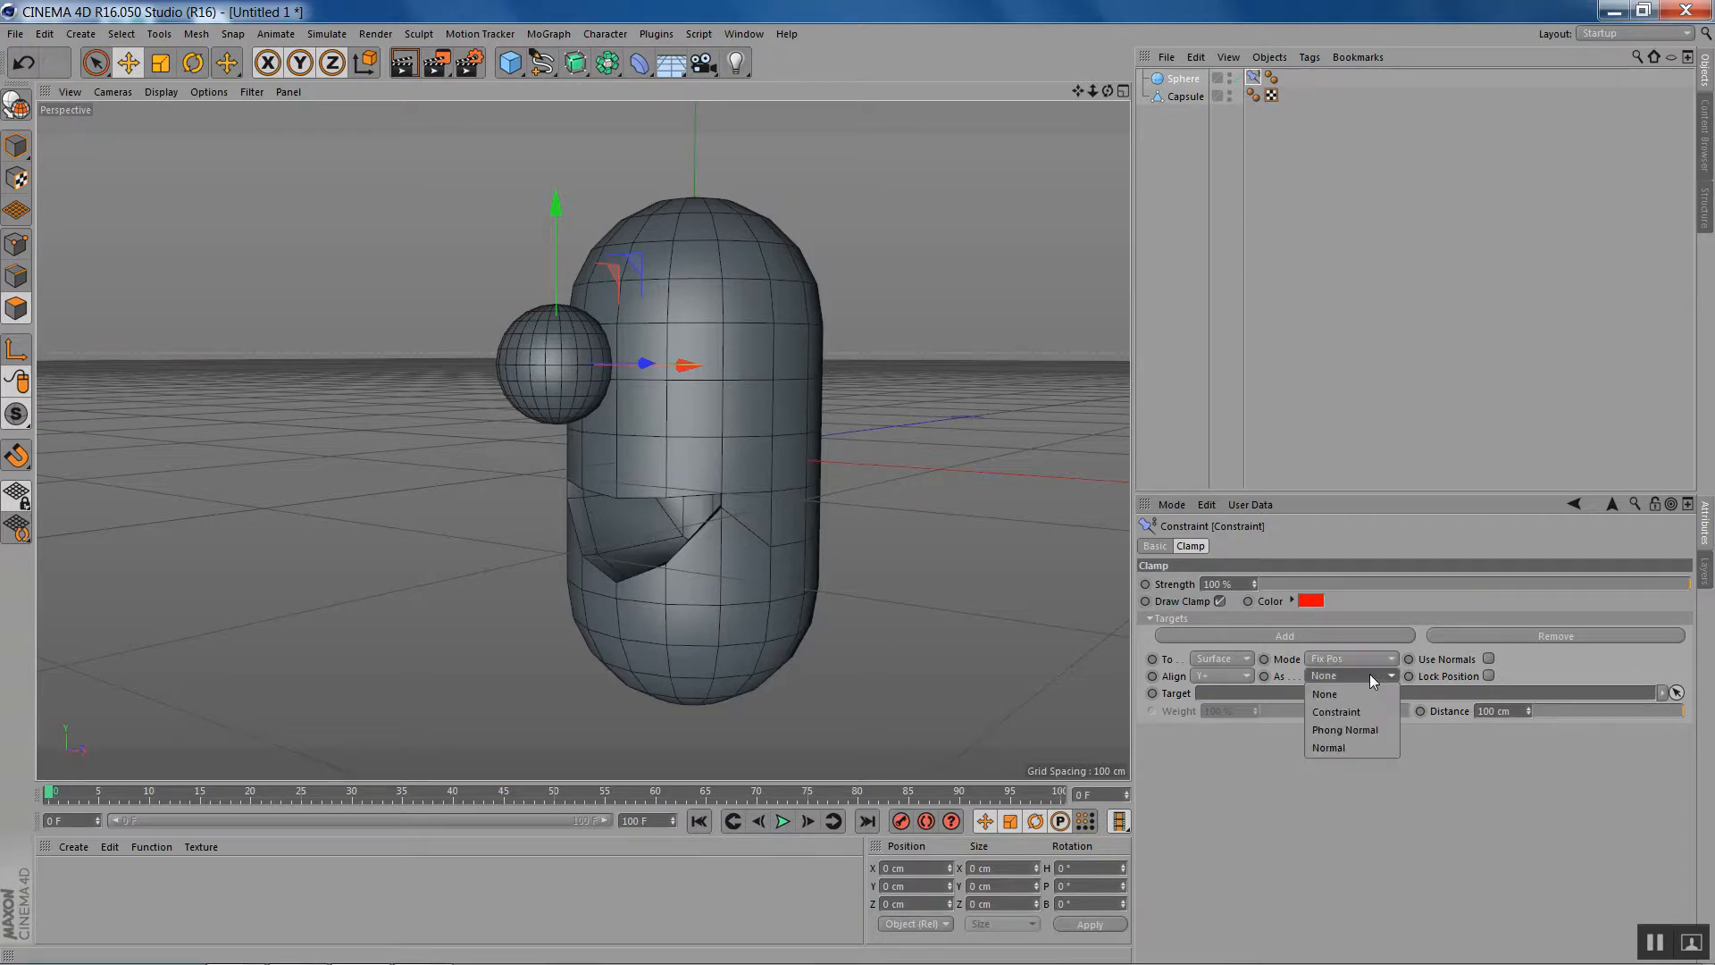
left_click(1374, 730)
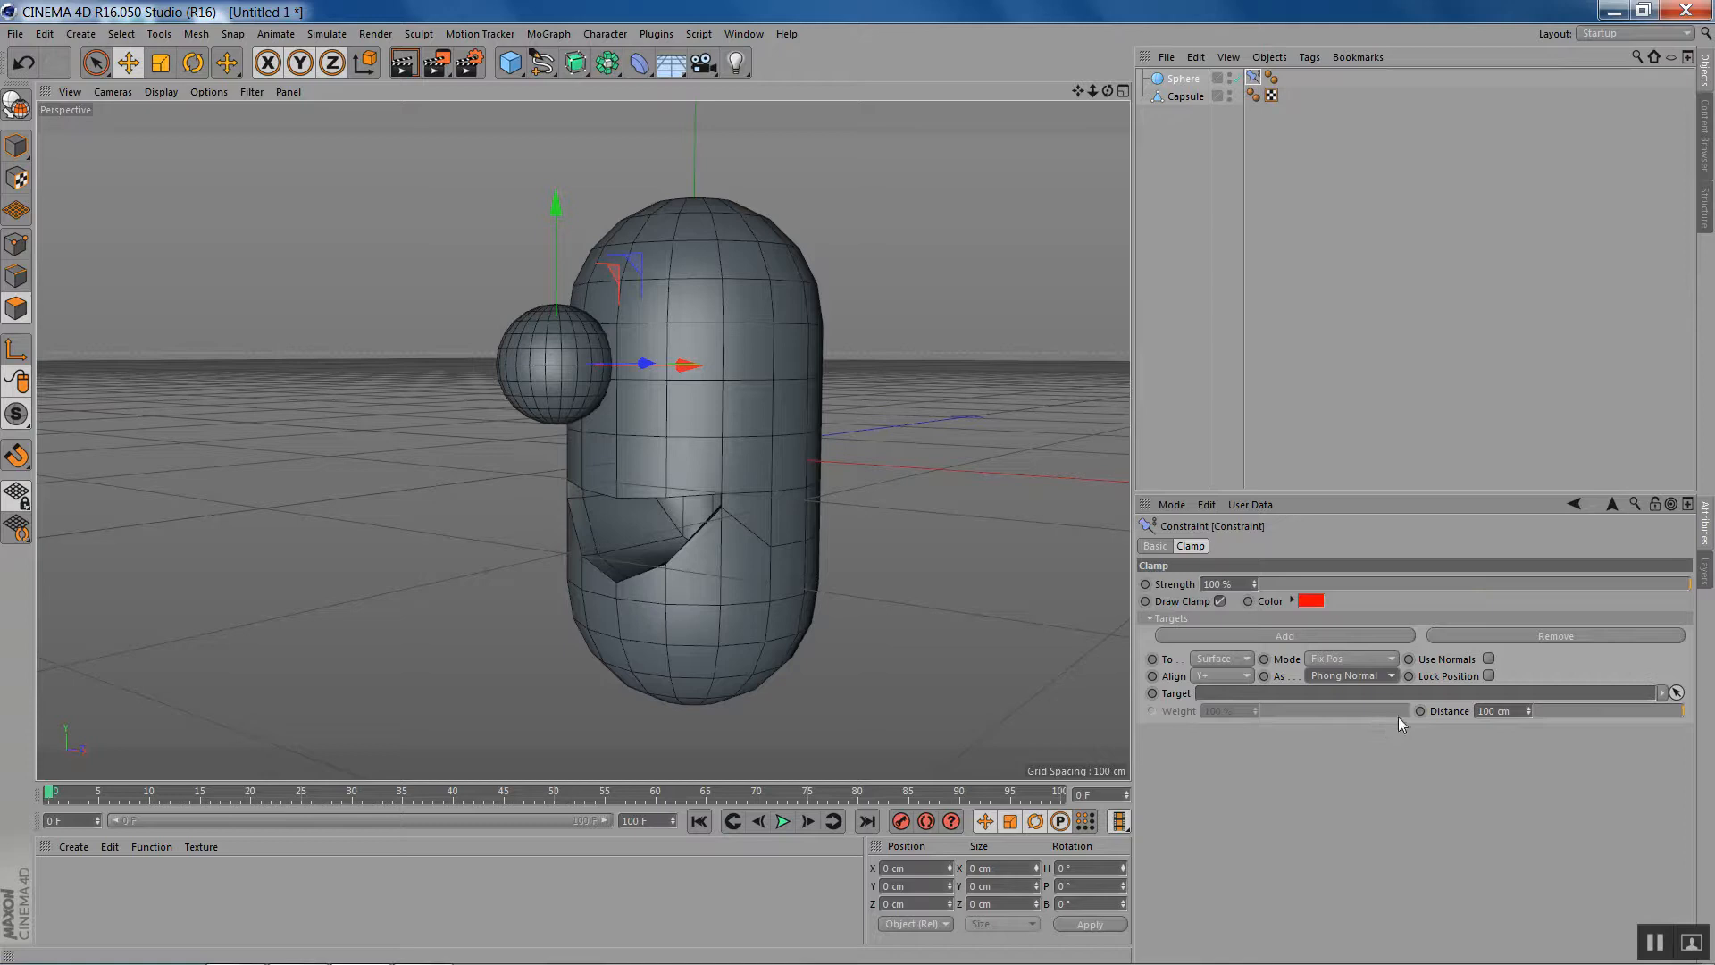
left_click(1487, 676)
left_click_drag(1193, 99, 1302, 693)
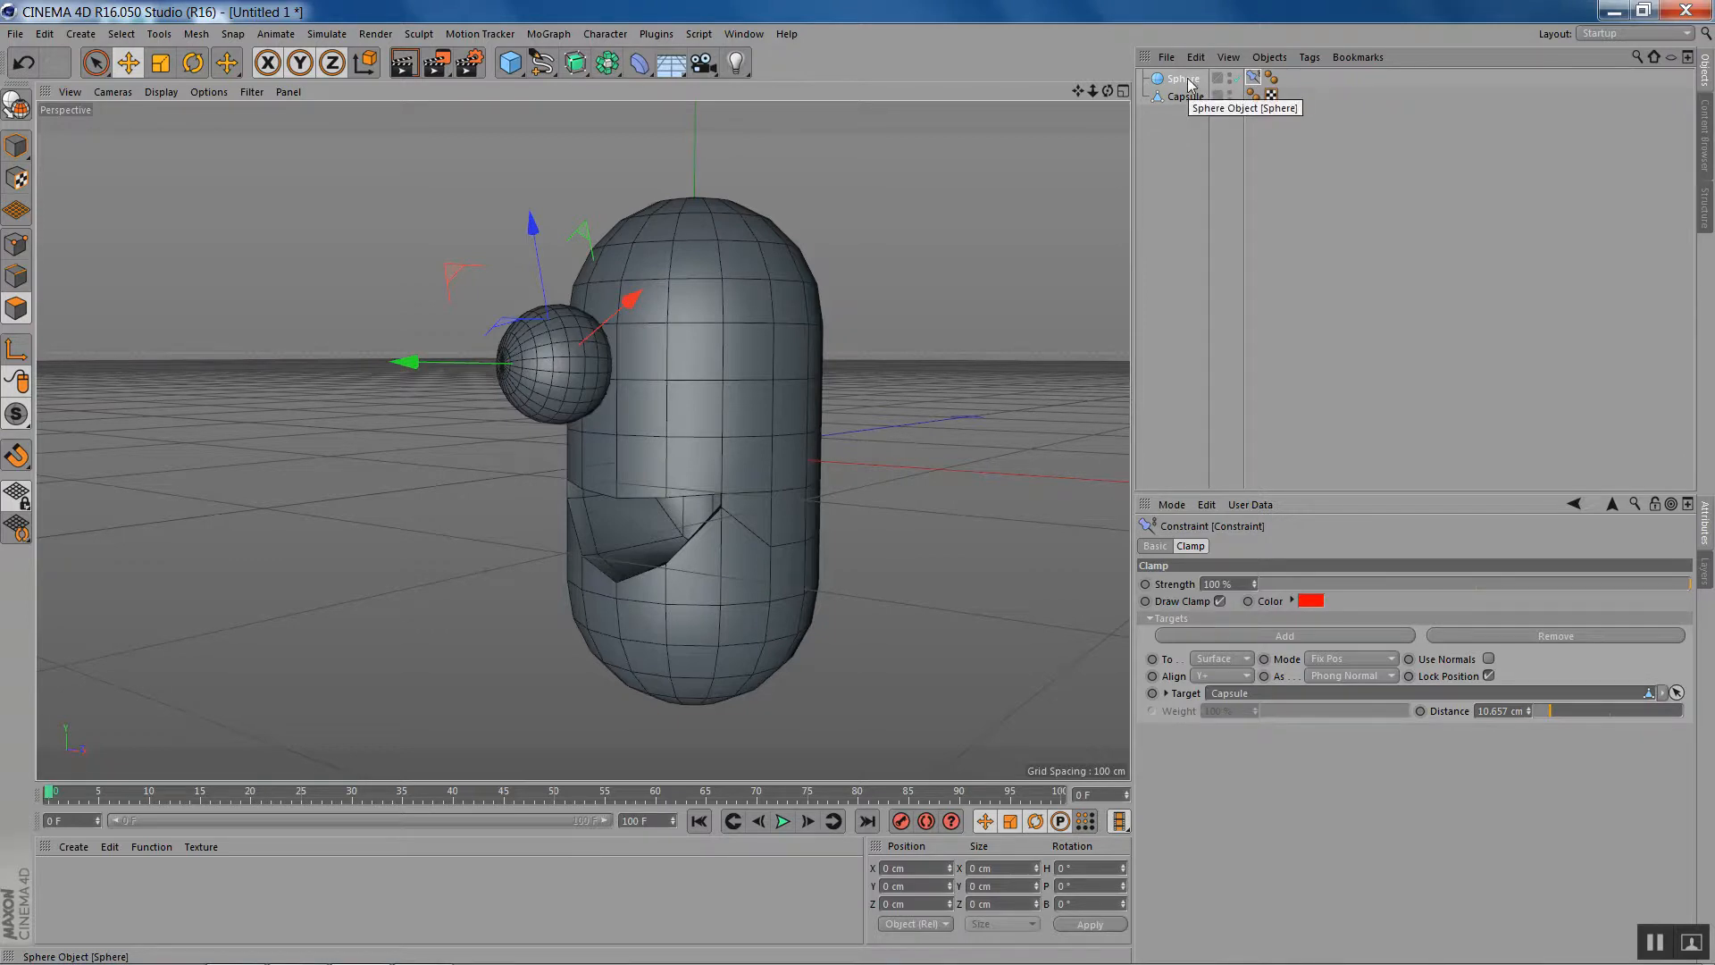
- Duplicate the eye sphere together with its Constraint tag and show the copy's coordinates
left_click_drag(1188, 85, 1199, 99, "ctrl")
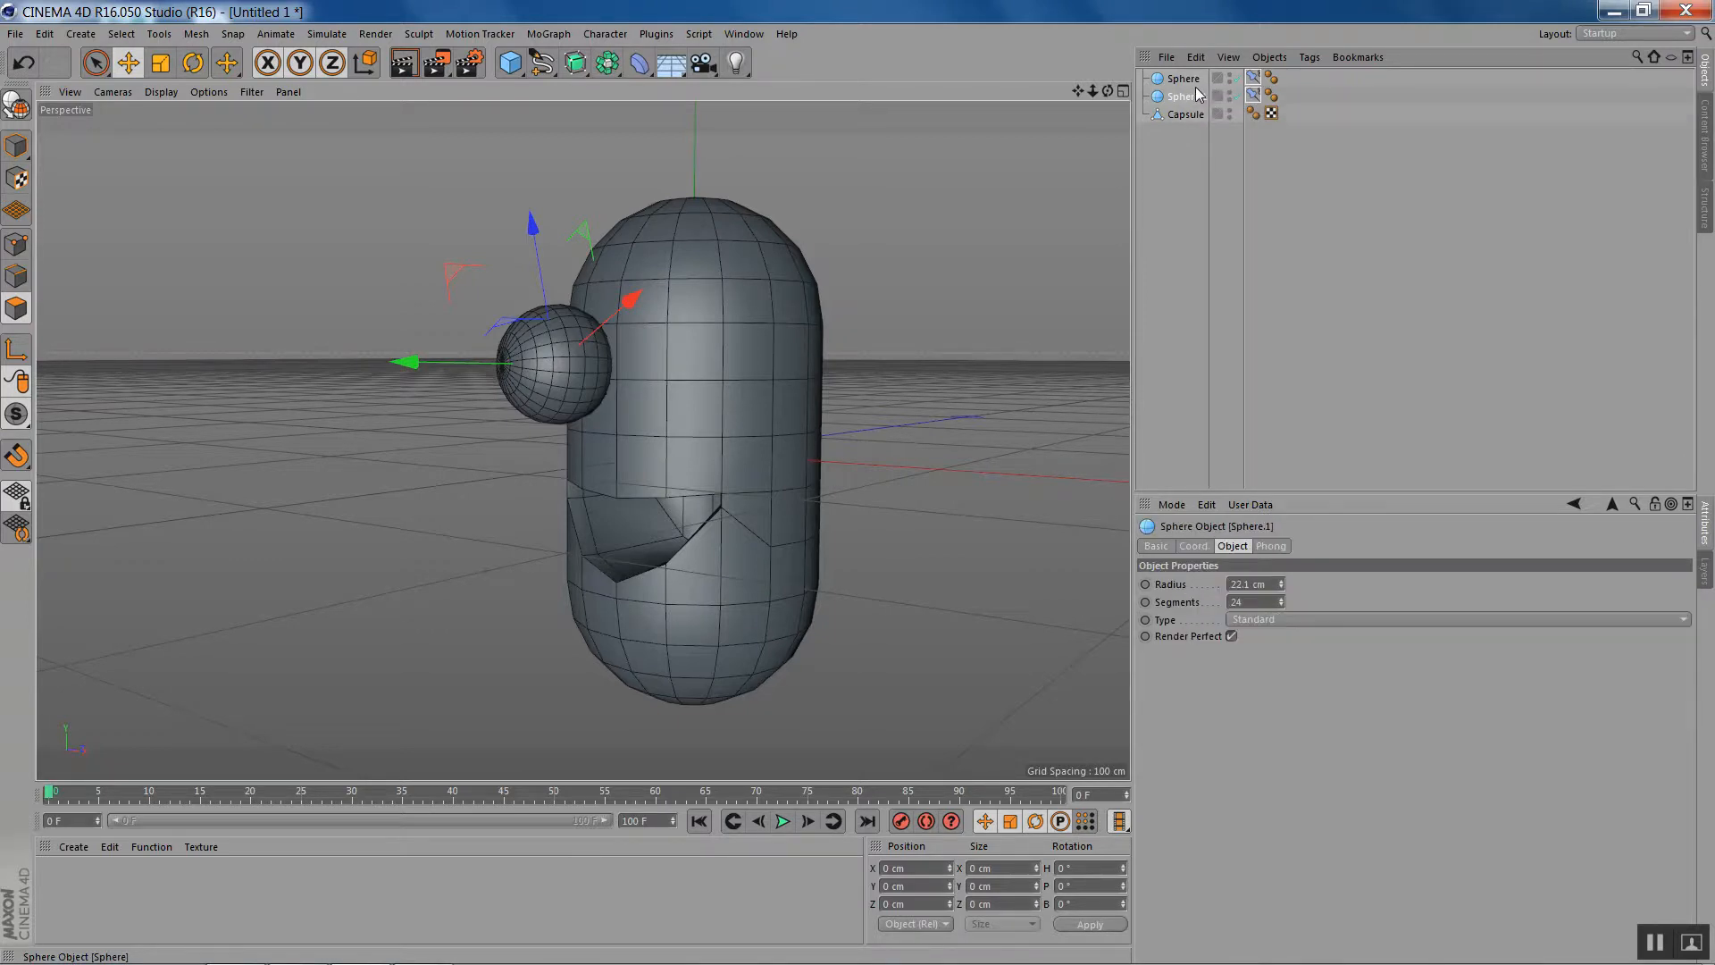
left_click(1198, 546)
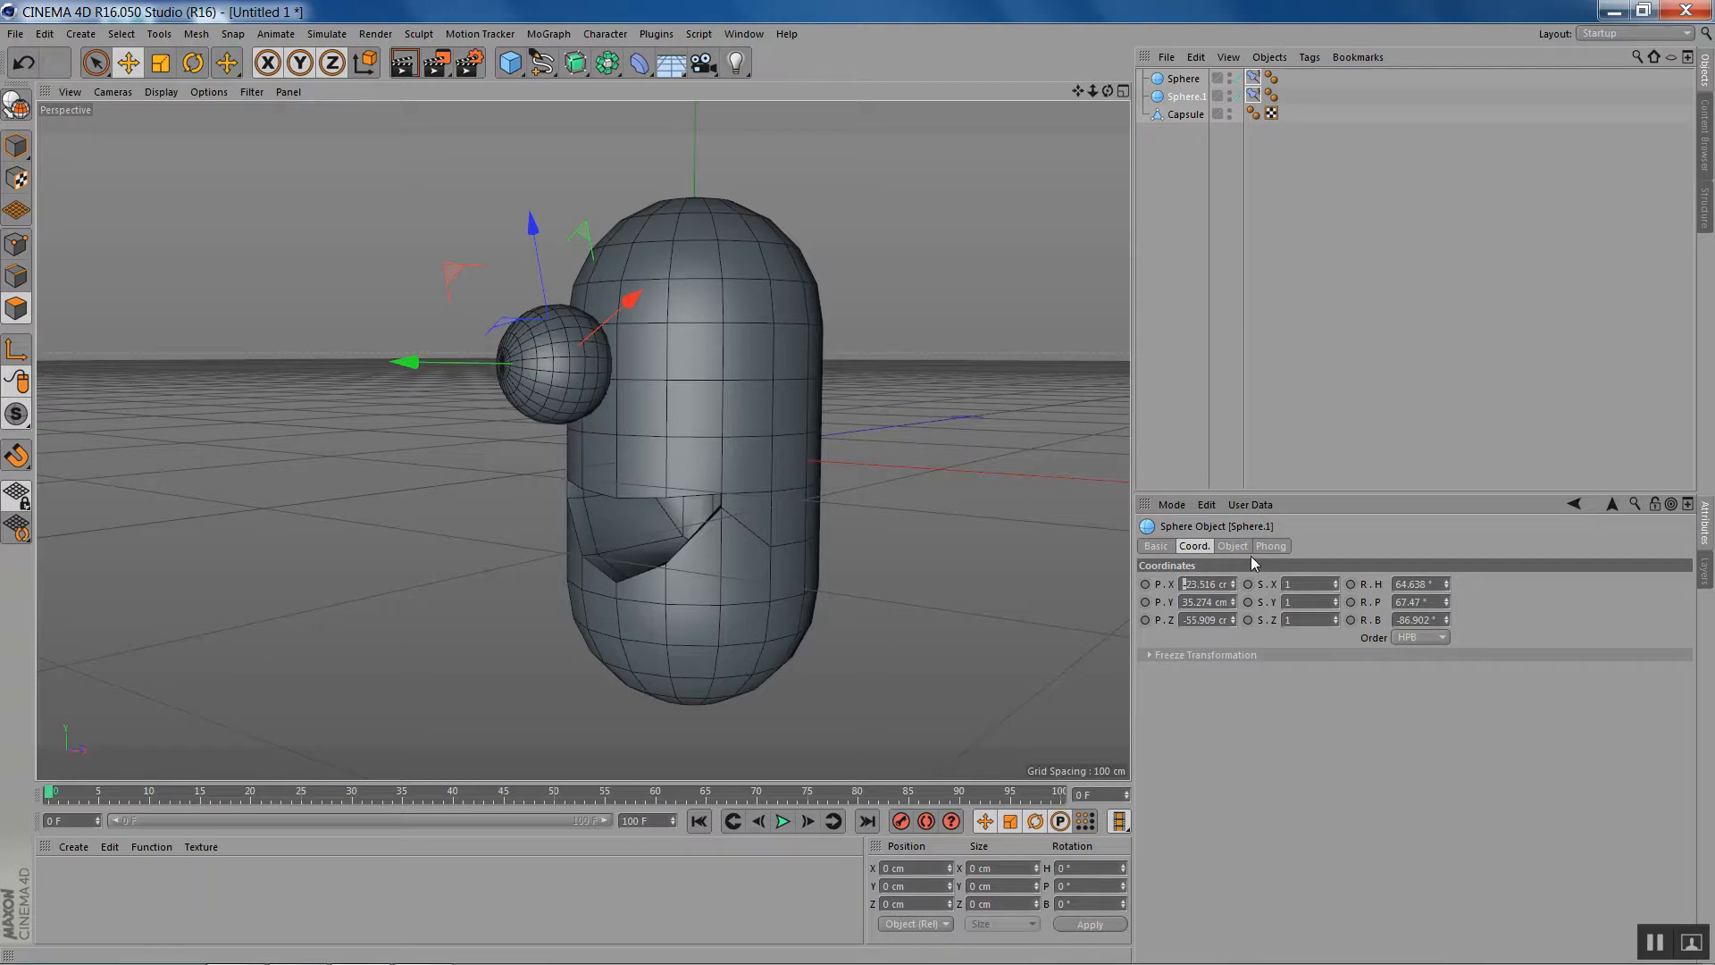
key("BackSpace")
key("Return")
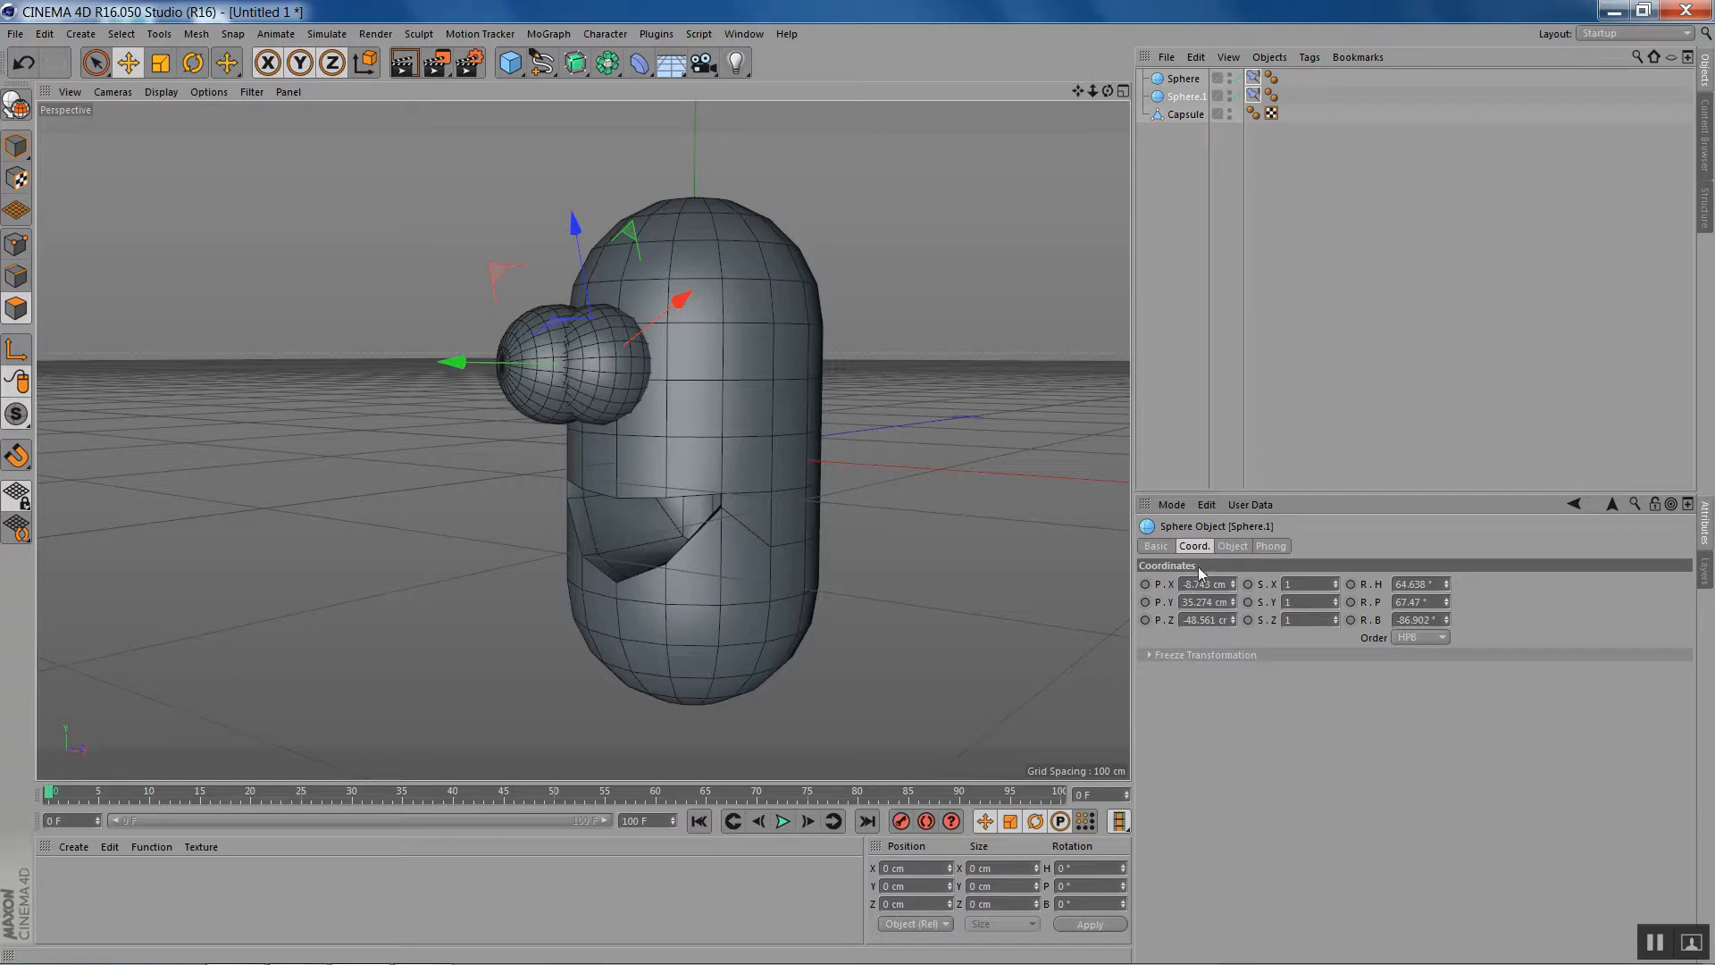
left_click(1254, 96)
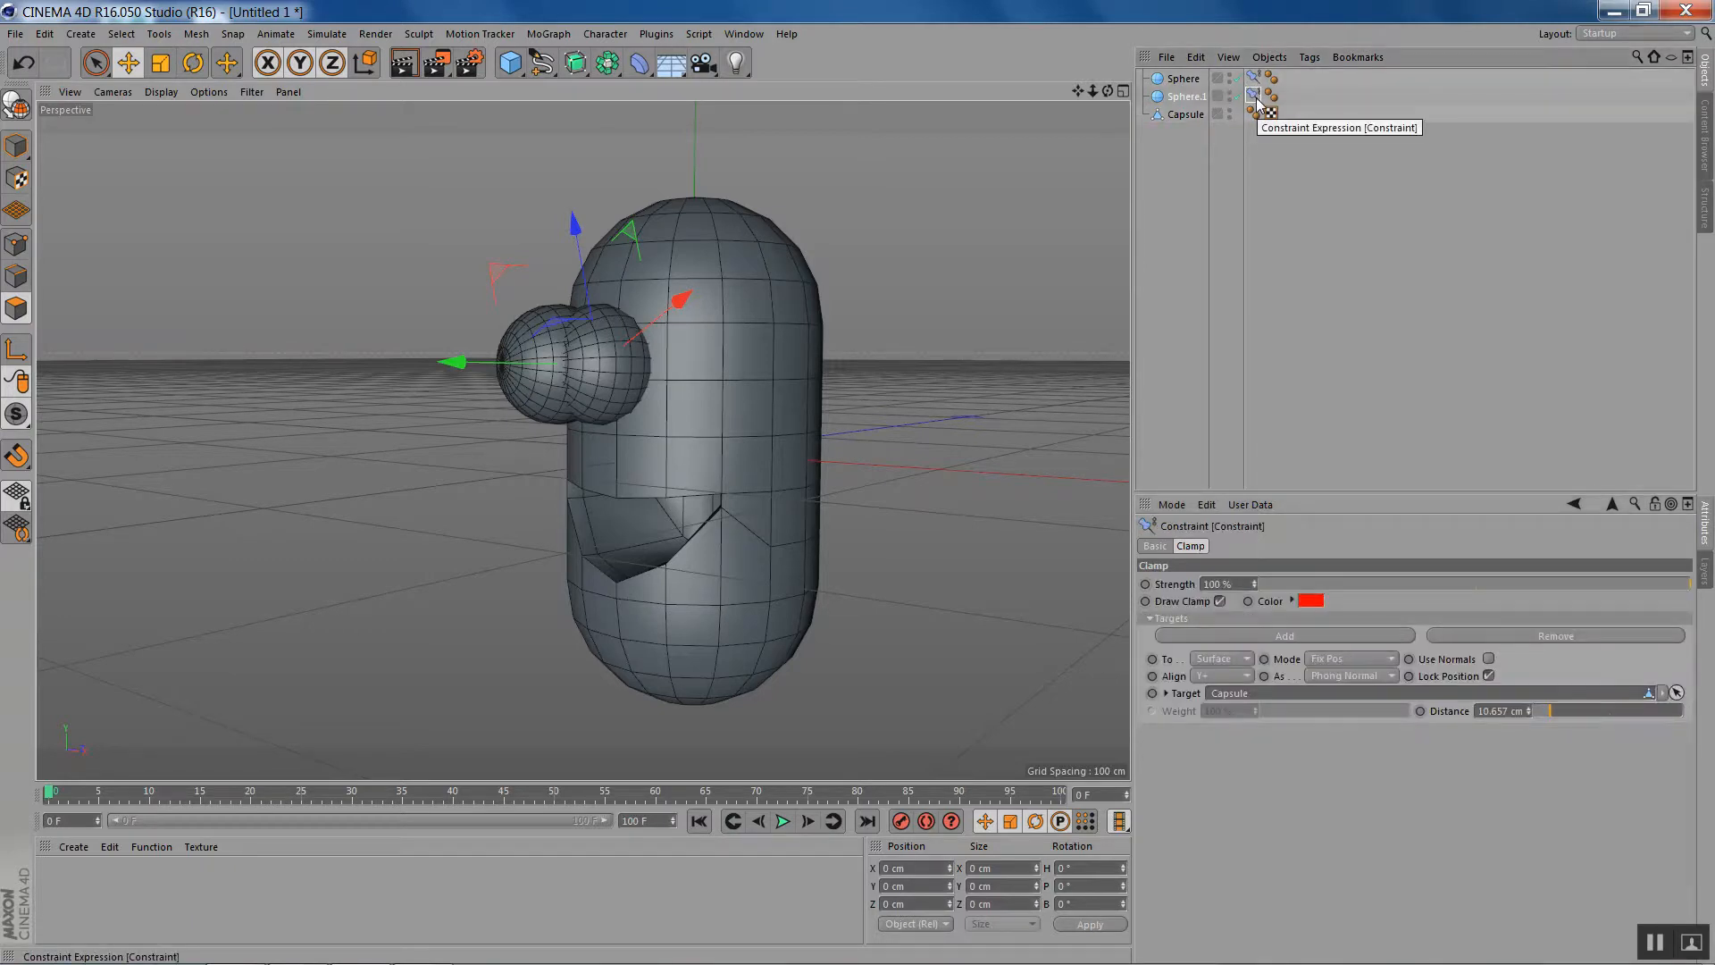
key("Delete")
left_click(1193, 98)
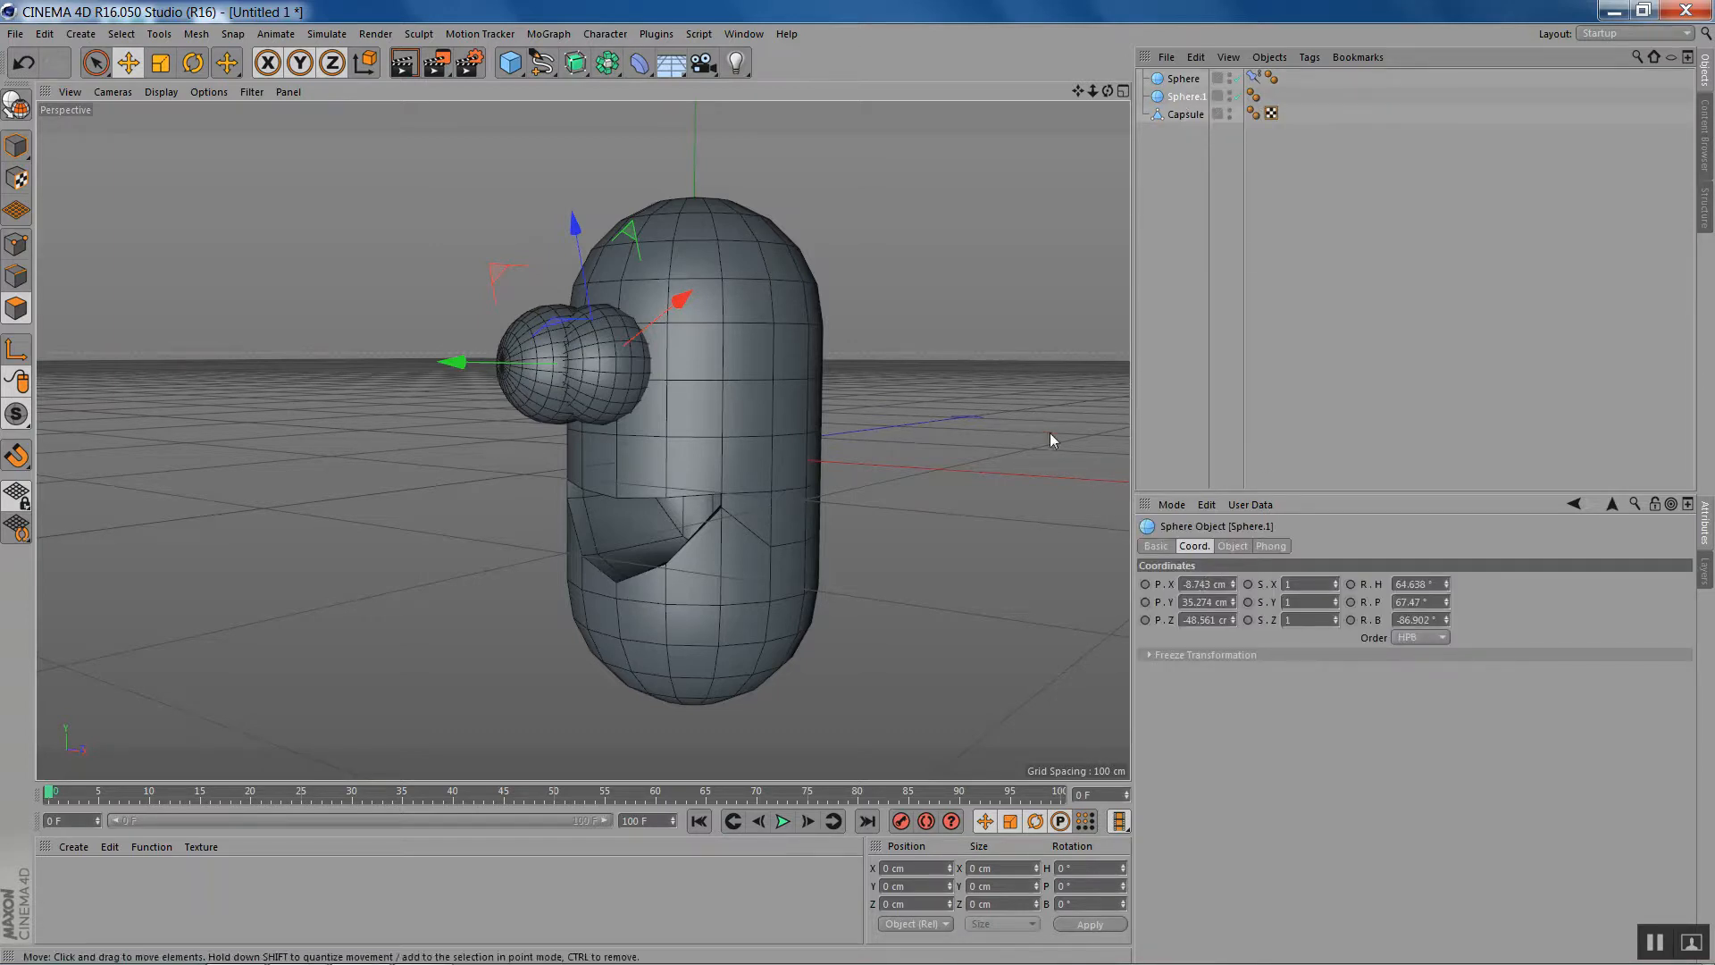
key("Delete")
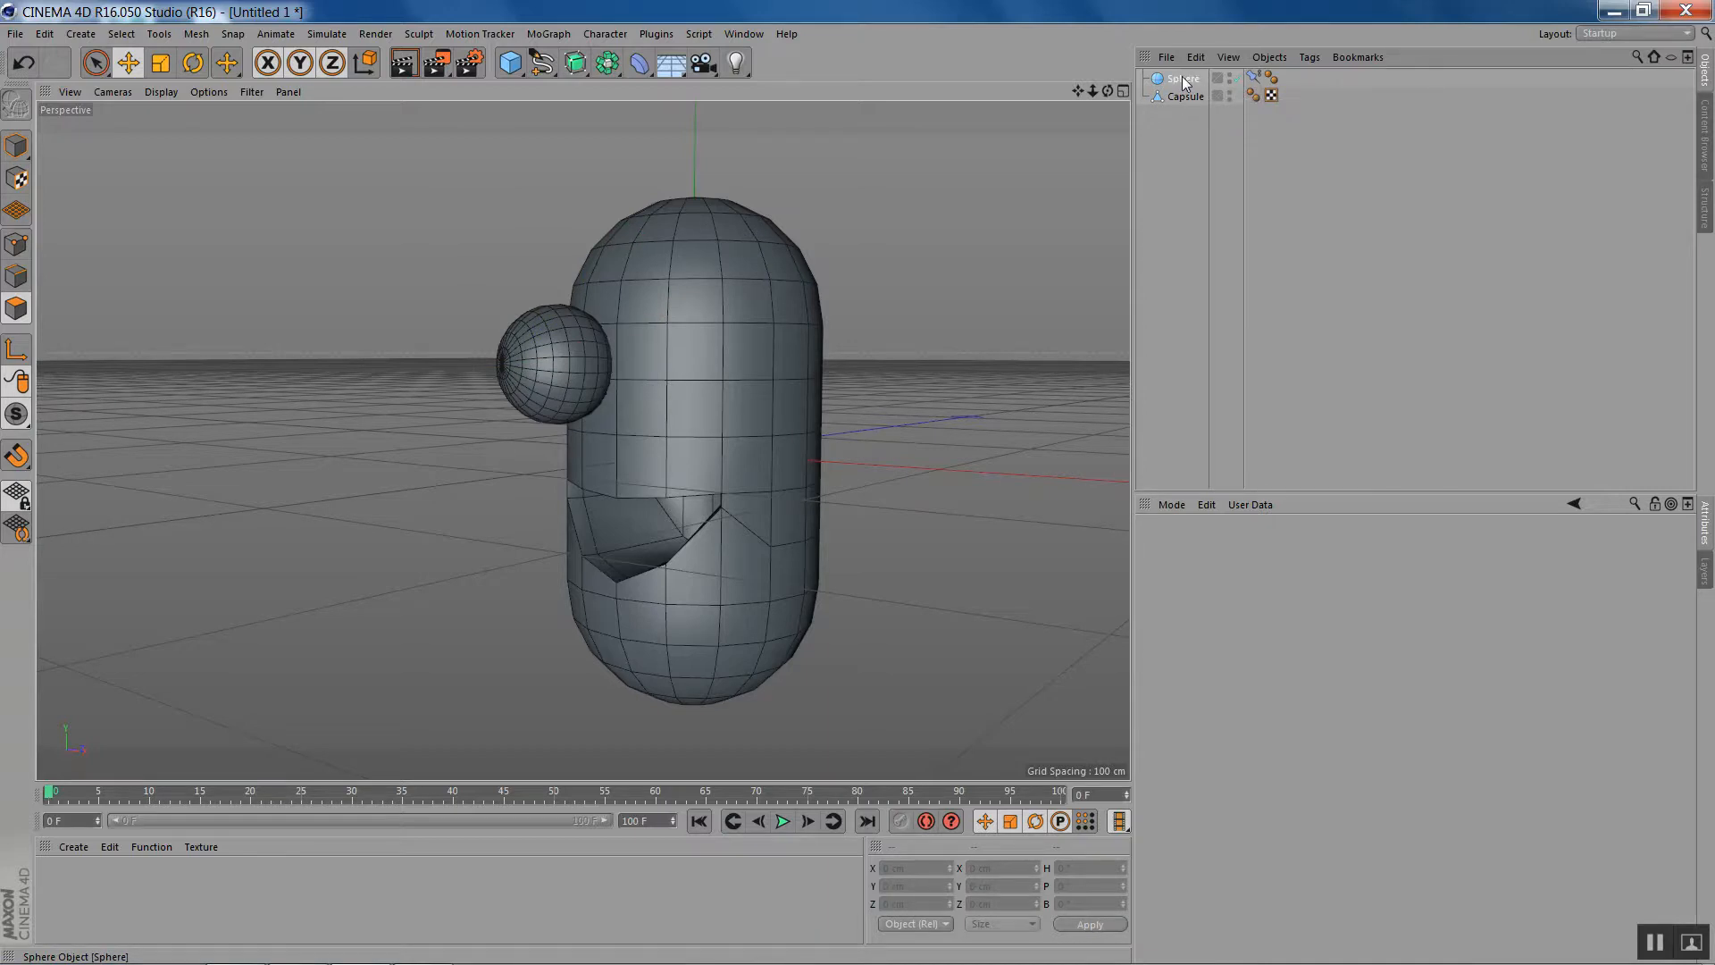
key("ctrl+z")
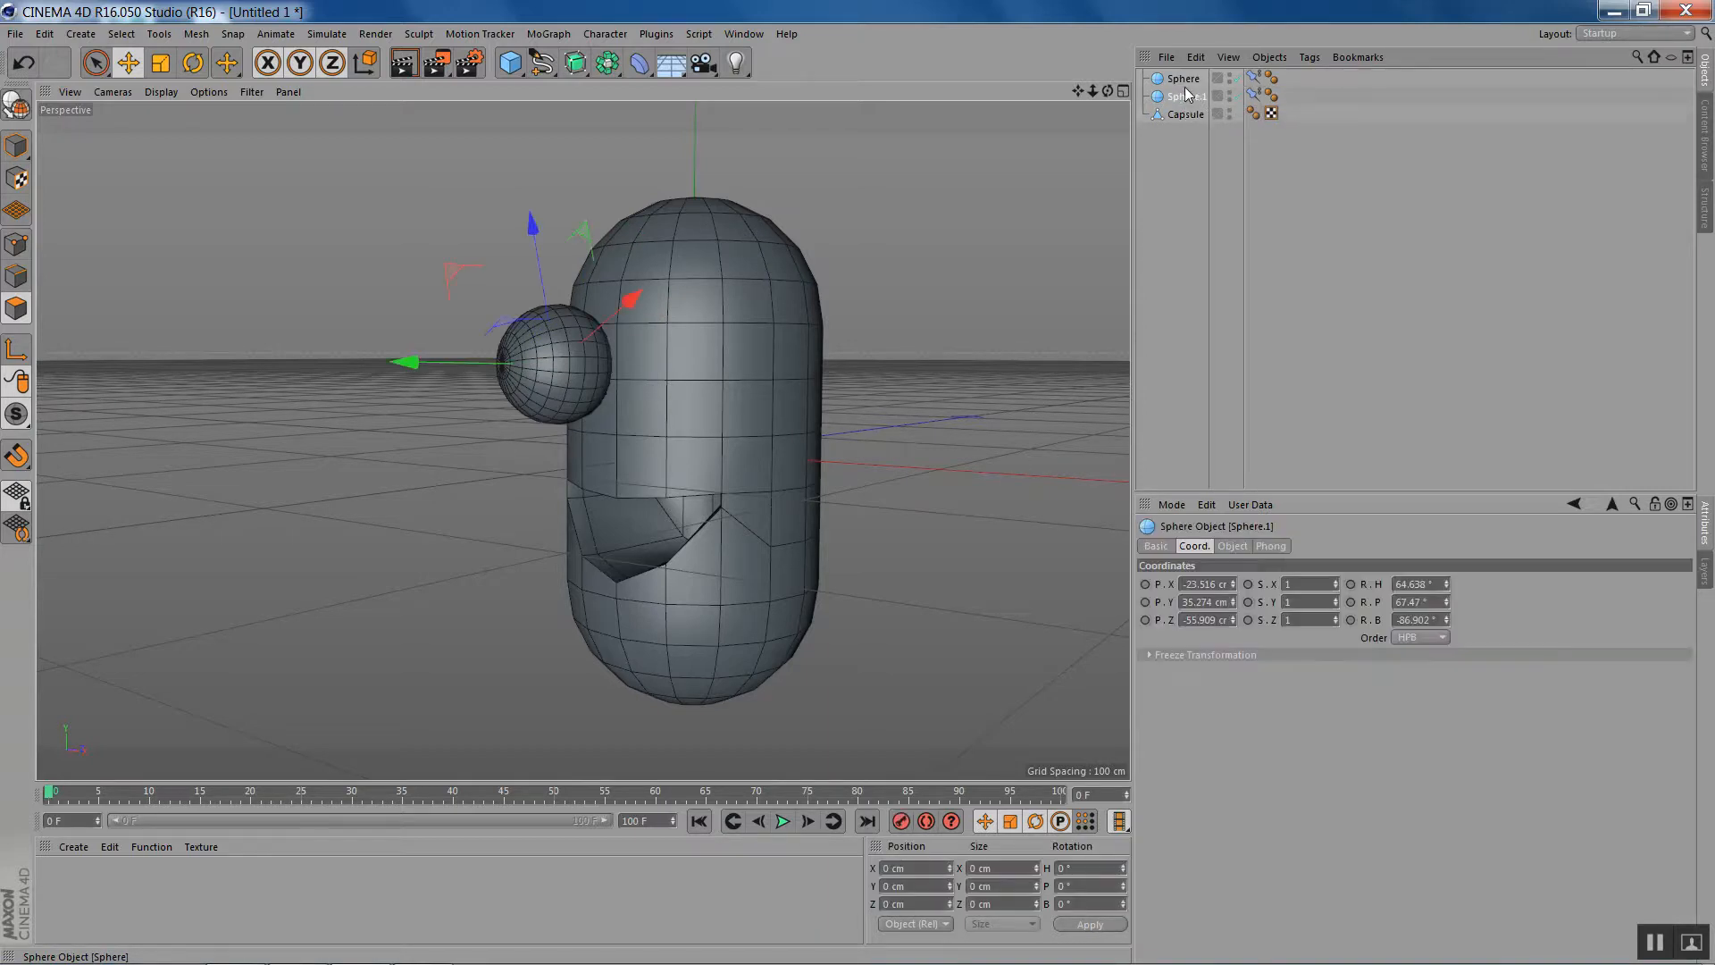
- Delete the duplicate sphere's Constraint tag and set its X position to 23.516 cm as the second eye
left_click(1255, 93)
key("Delete")
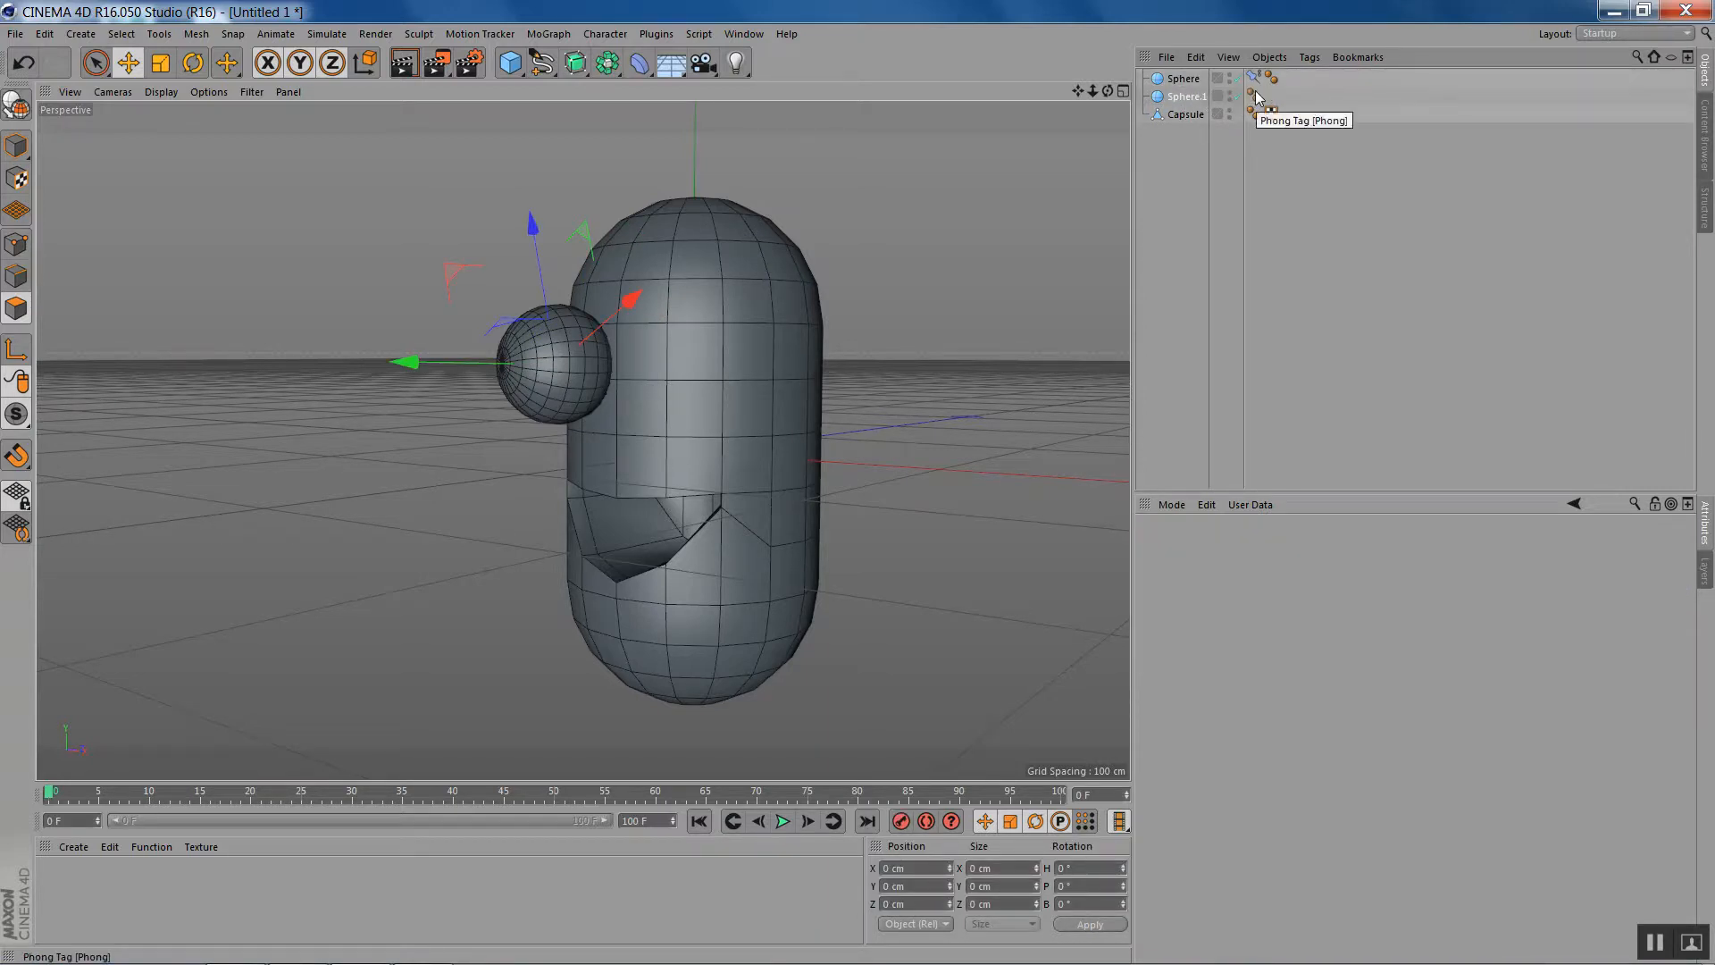
left_click(1188, 98)
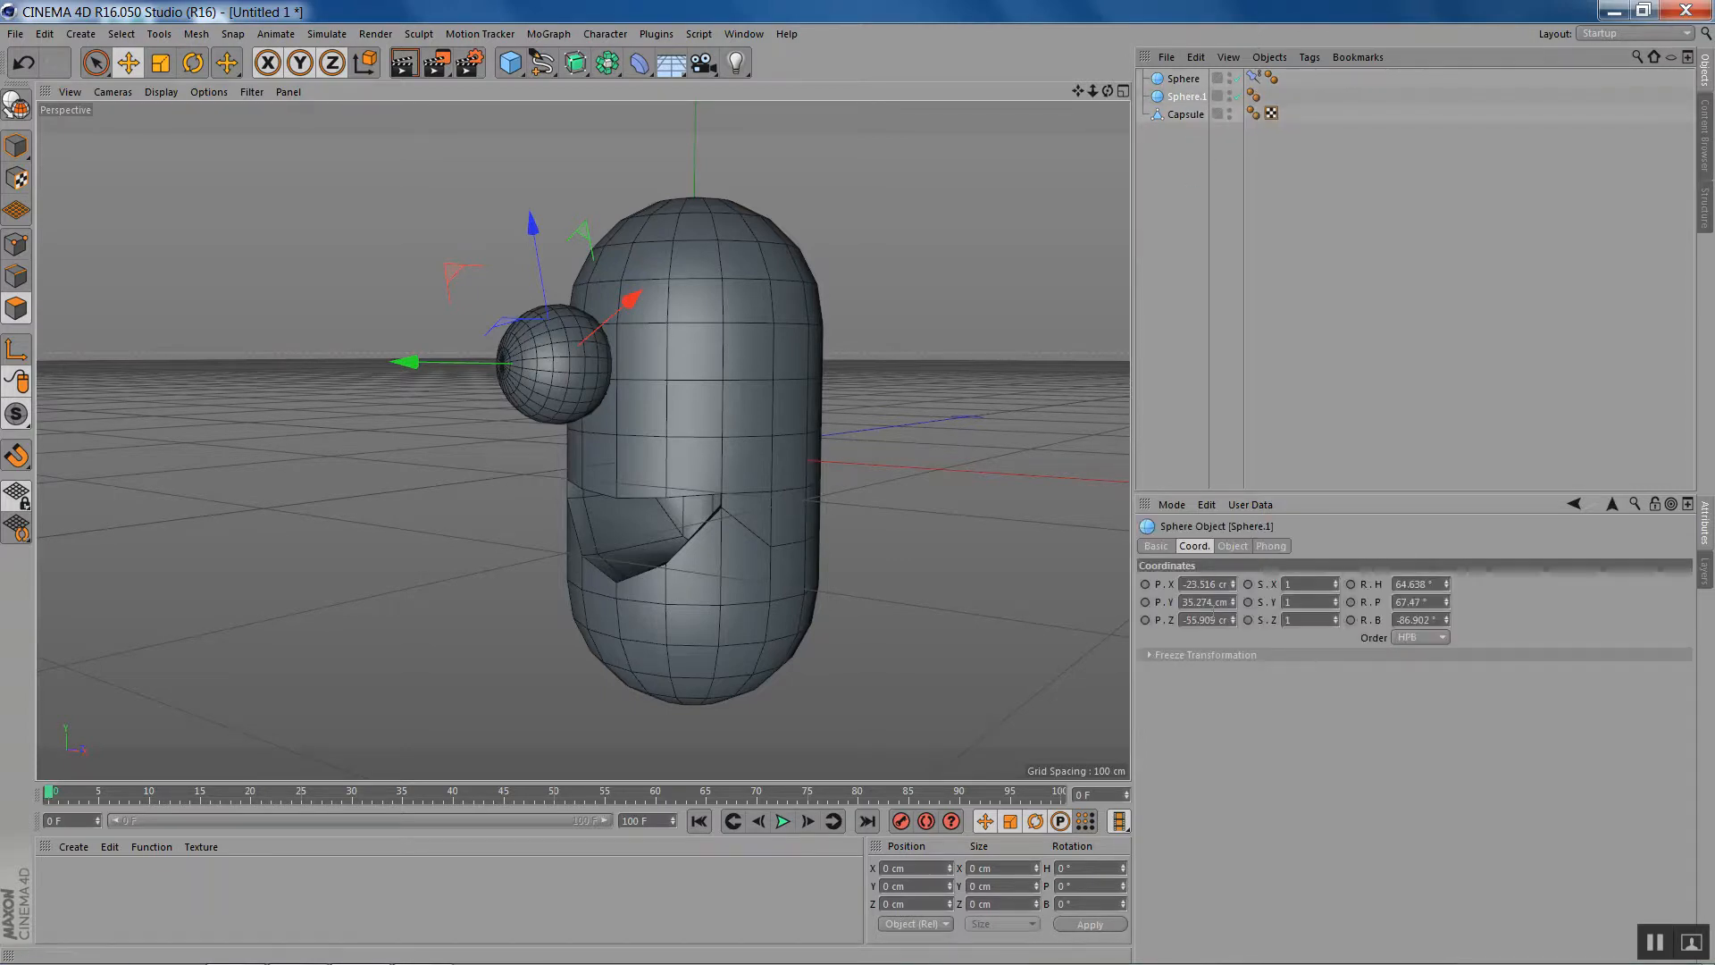
left_click(1185, 584)
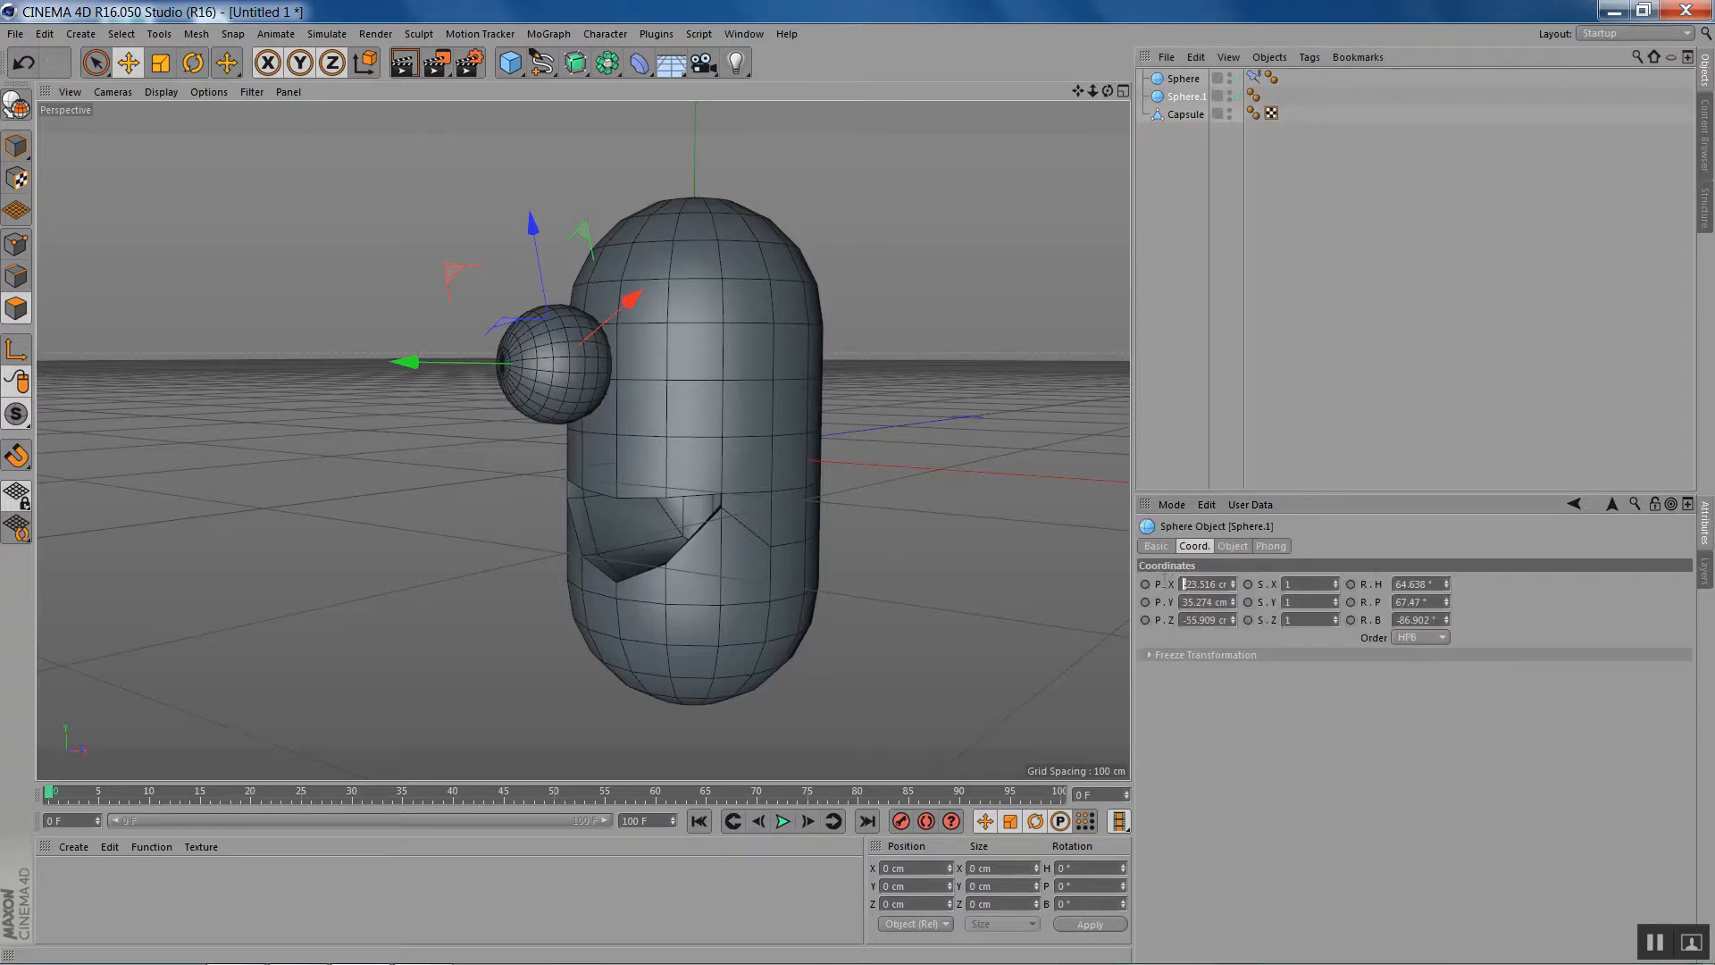
key("Return")
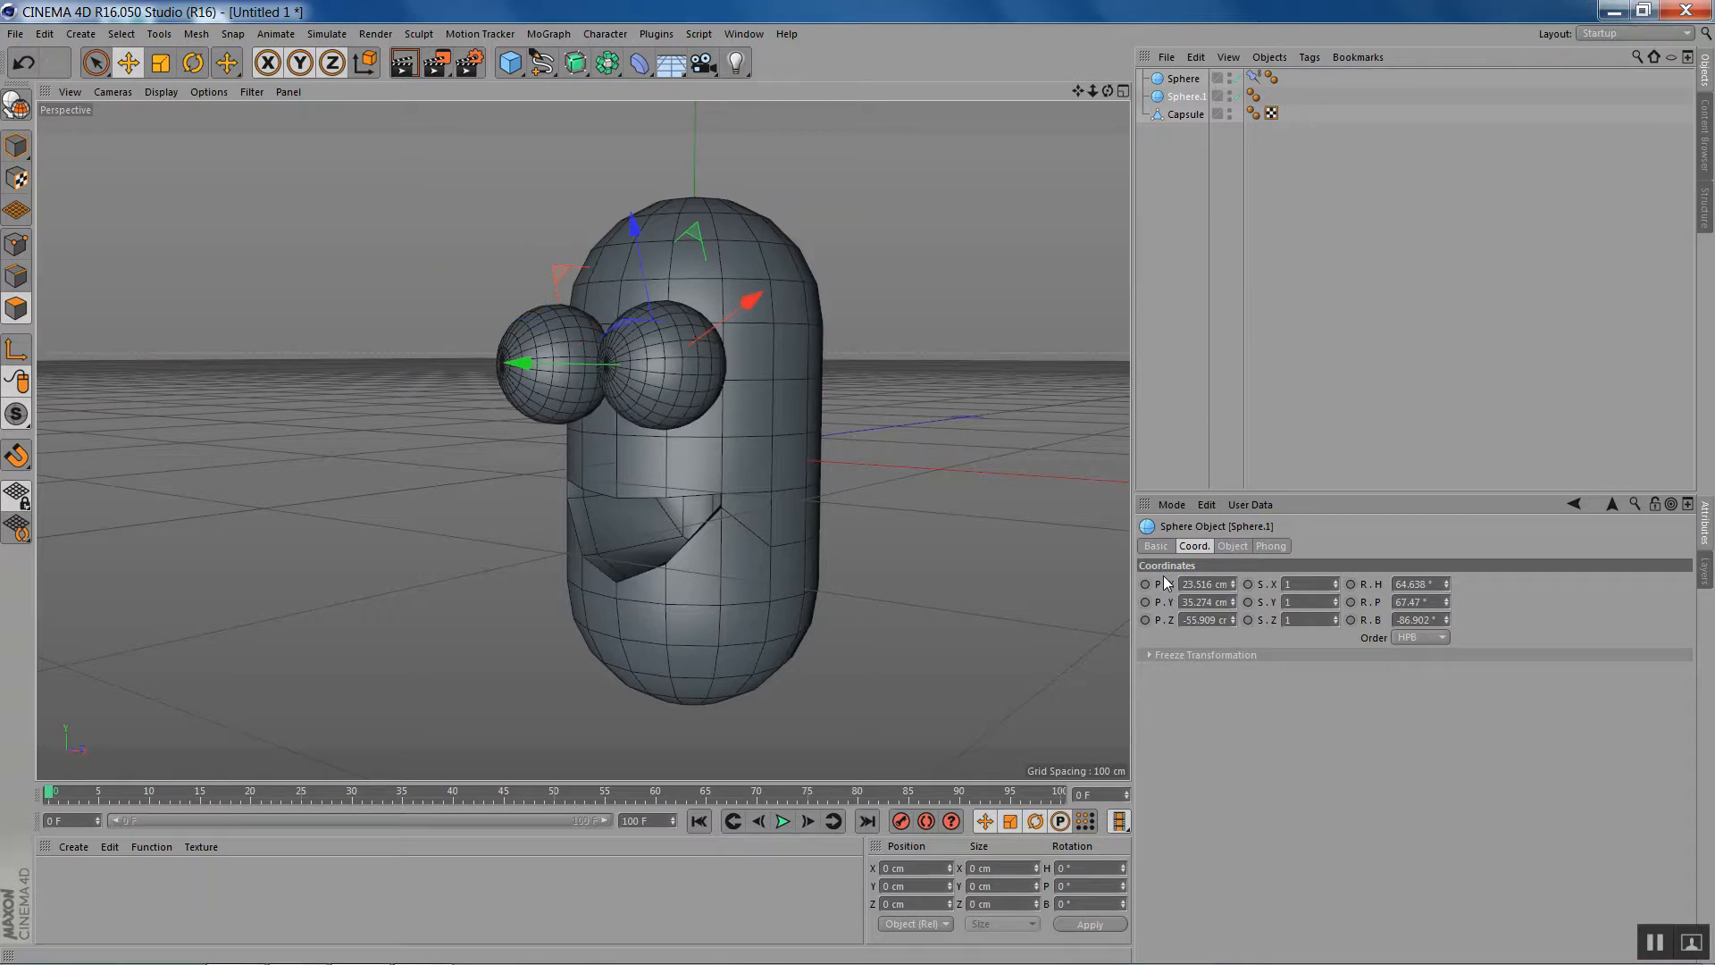
- Add a new Constraint tag to the second eye sphere and enable its Clamp constraint
left_click_drag(1107, 90, 965, 102)
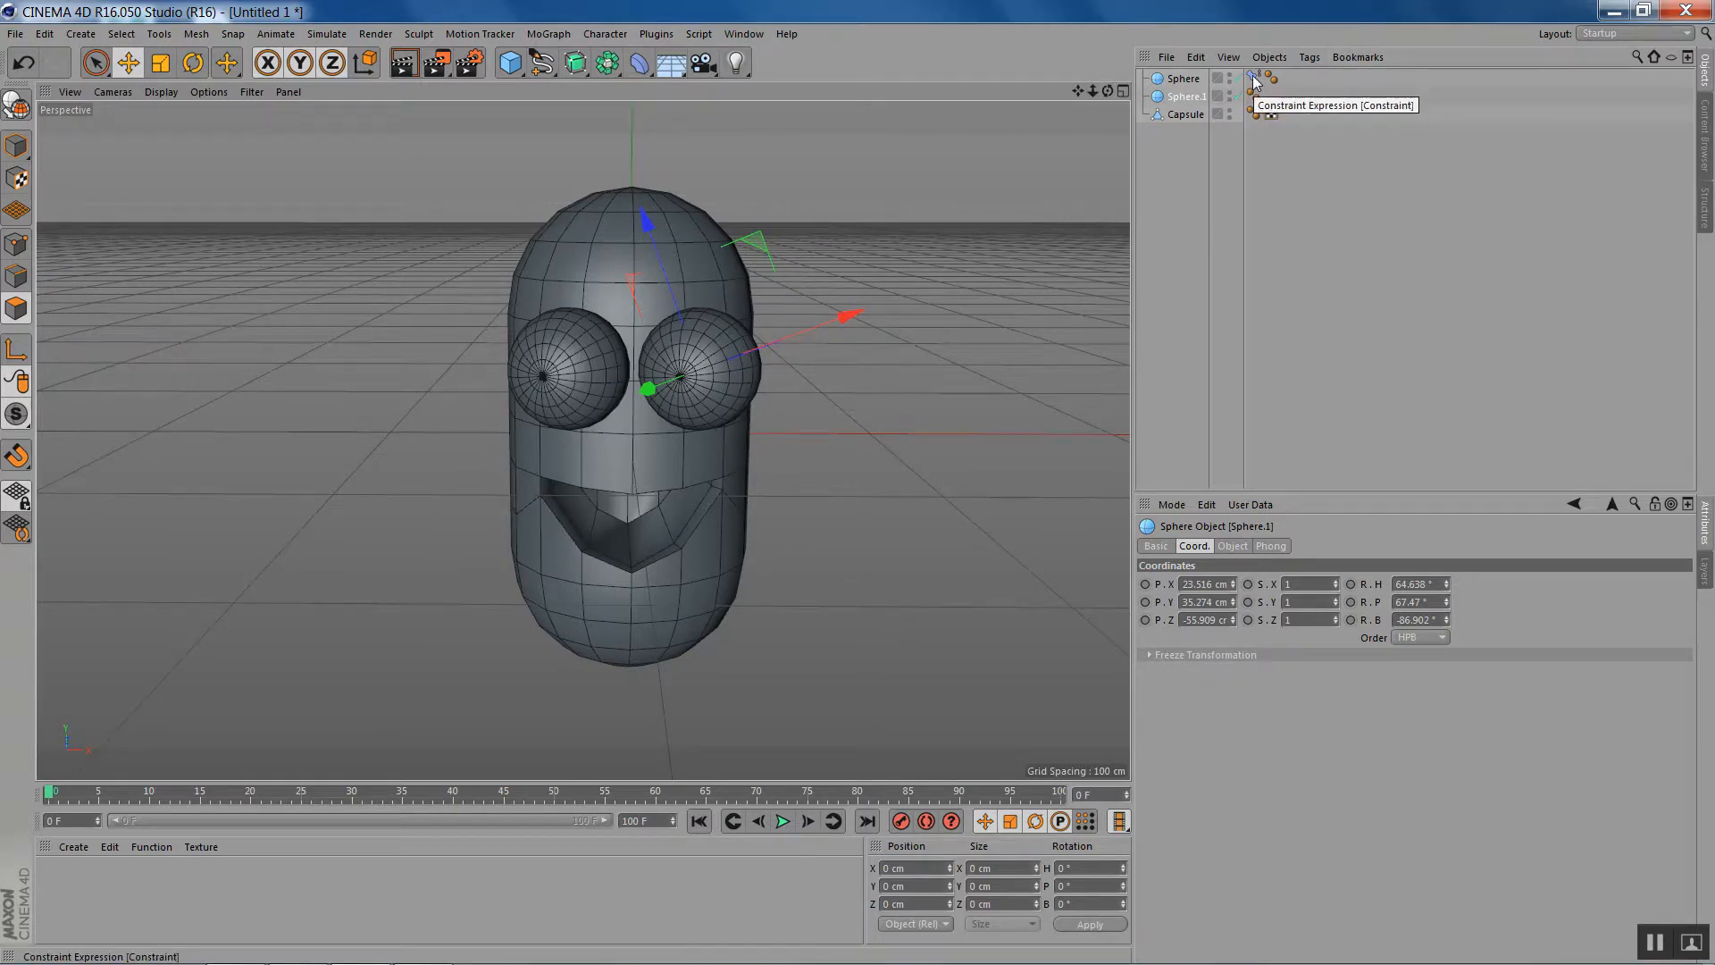
right_click(1186, 98)
mouse_move(1304, 113)
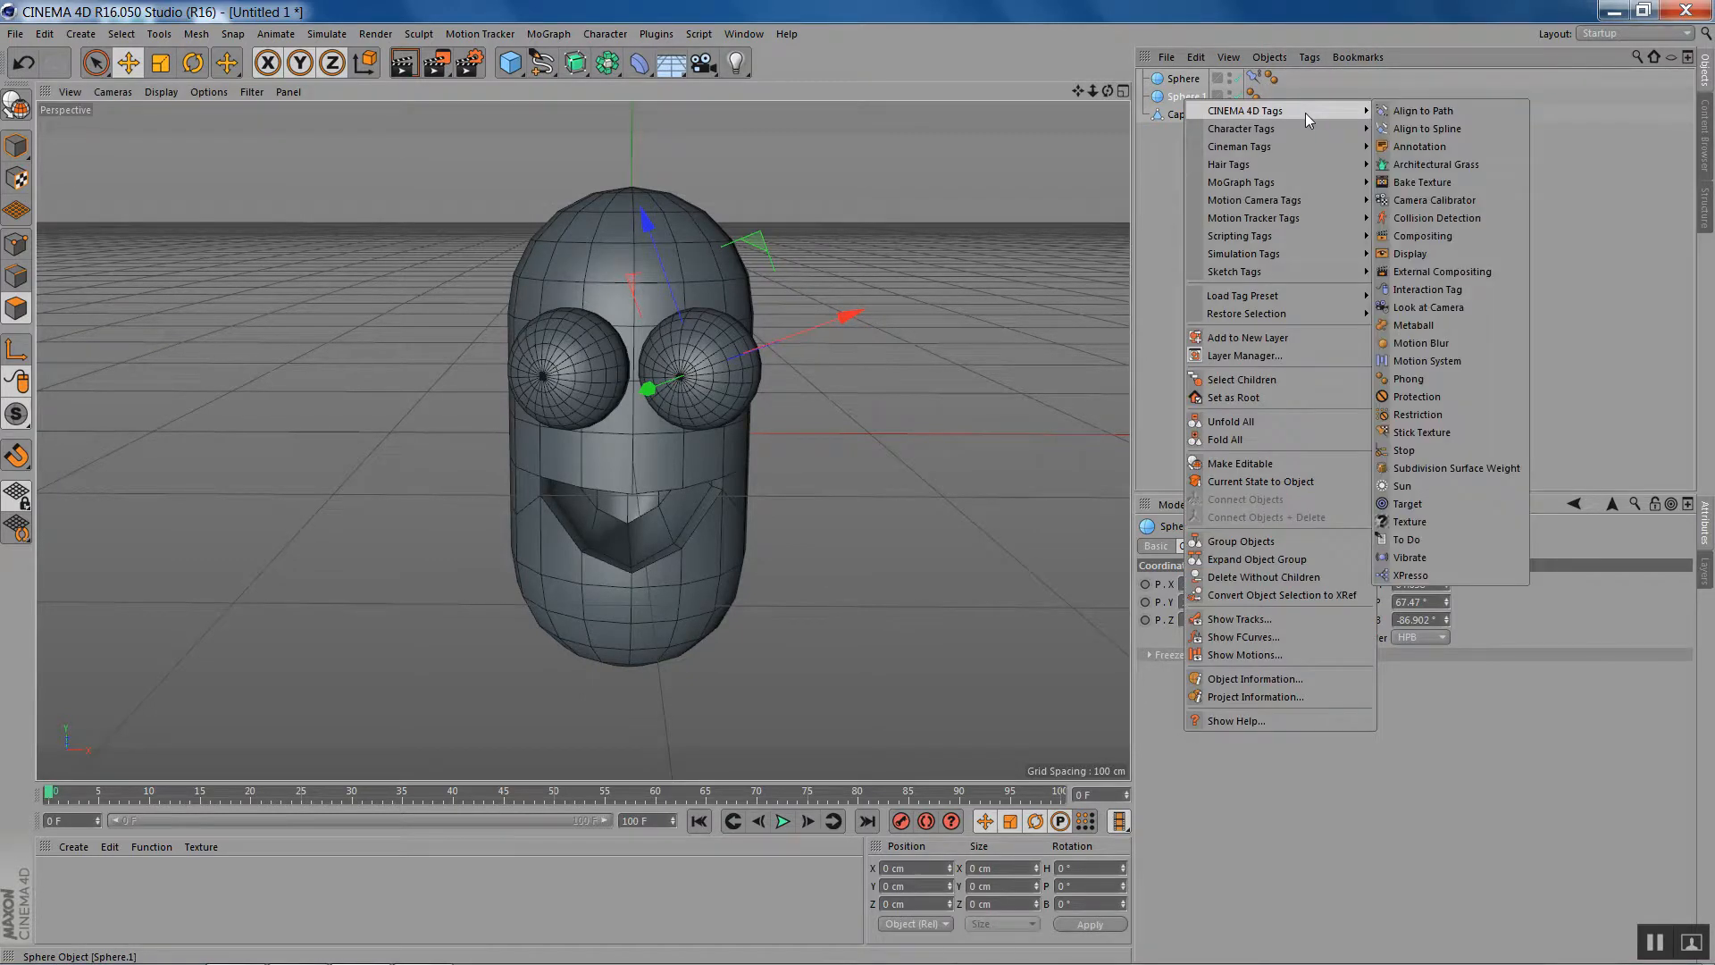
left_click(1425, 146)
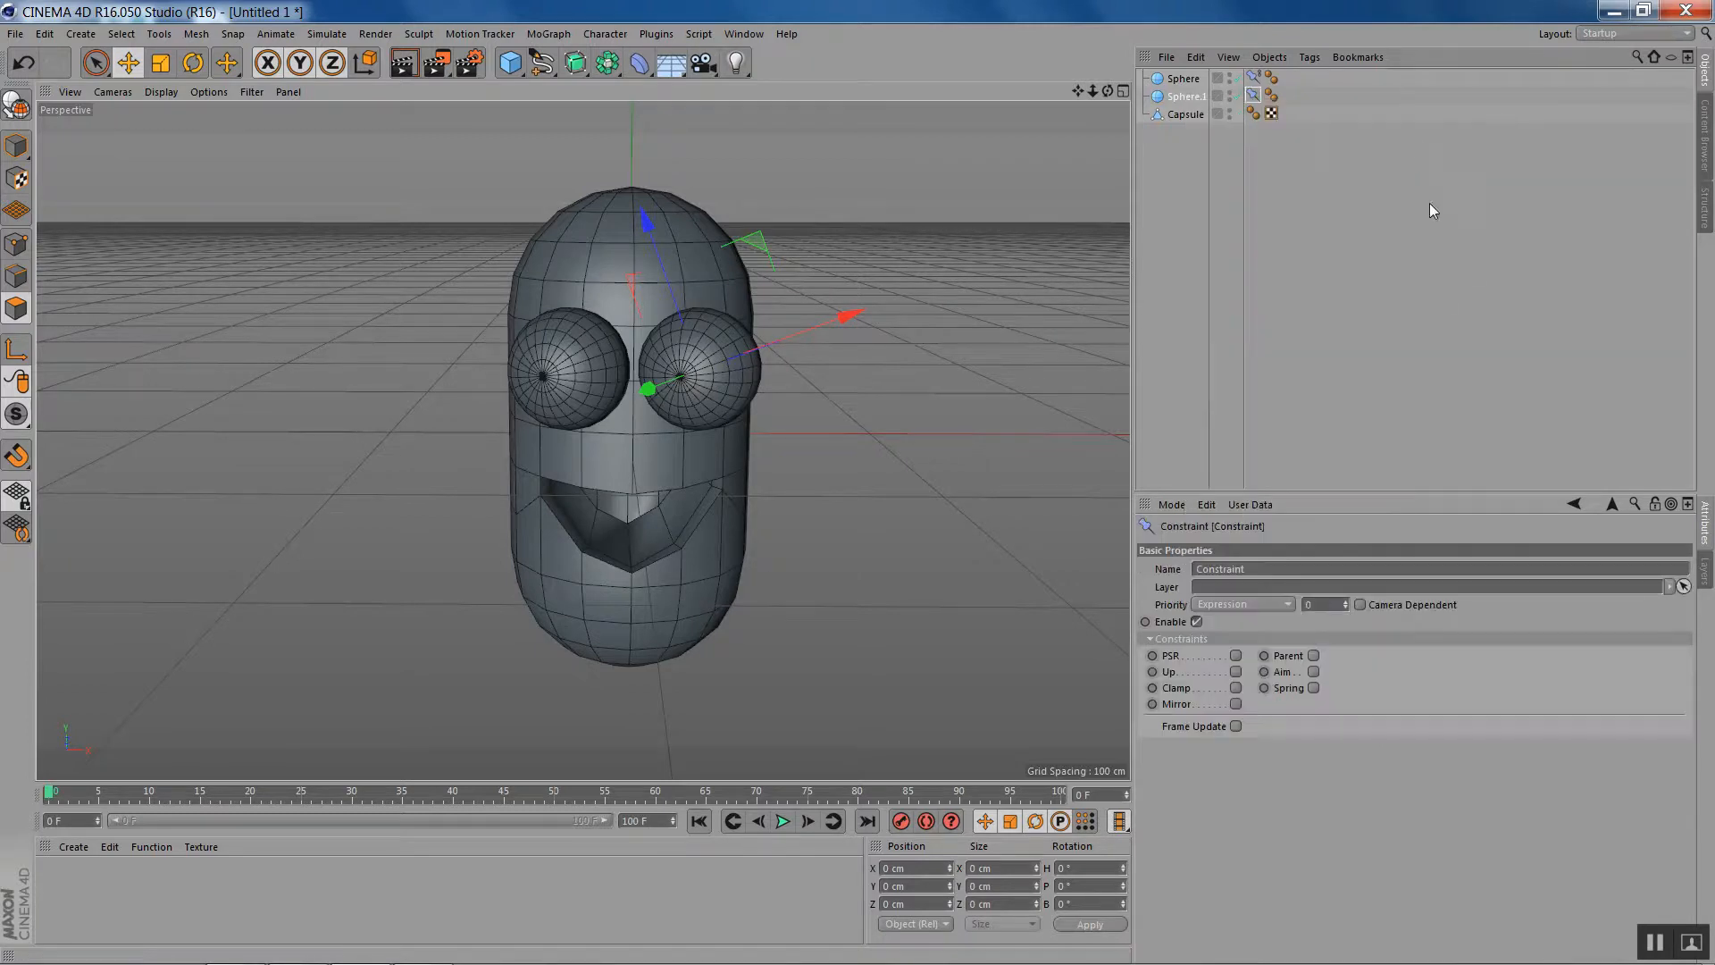
left_click(1236, 688)
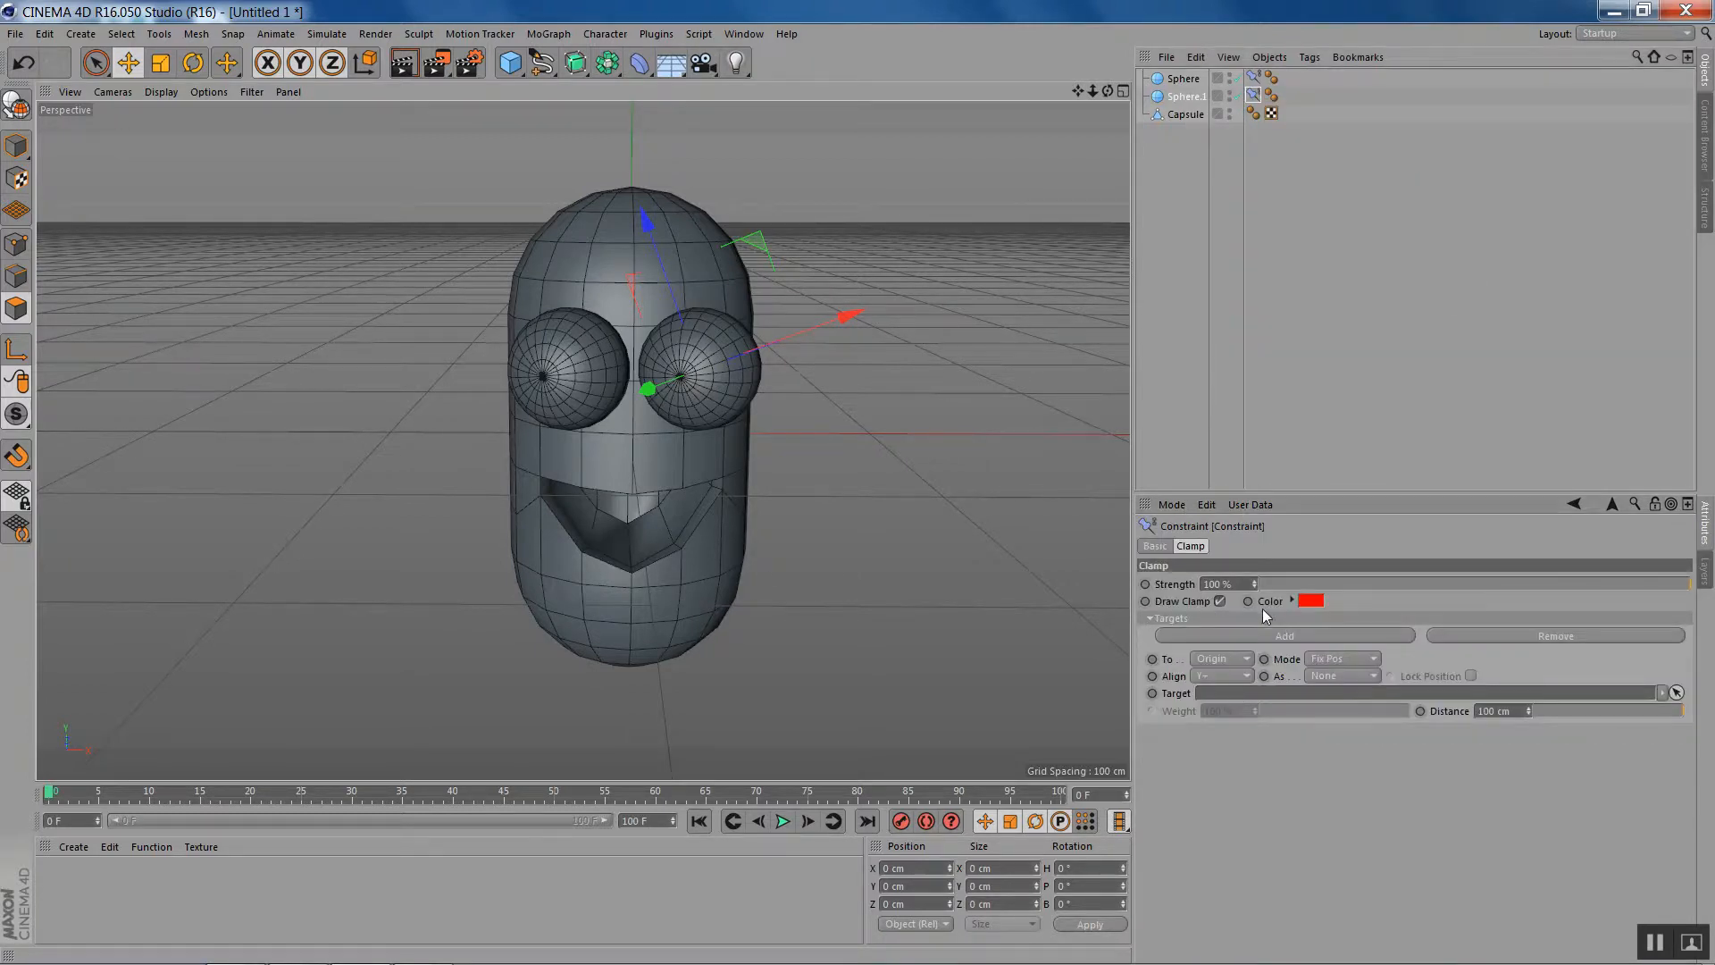
- Clamp the second eye to Surface as Phong Normal, lock its position and assign the Capsule as target
left_click(1236, 661)
left_click(1216, 748)
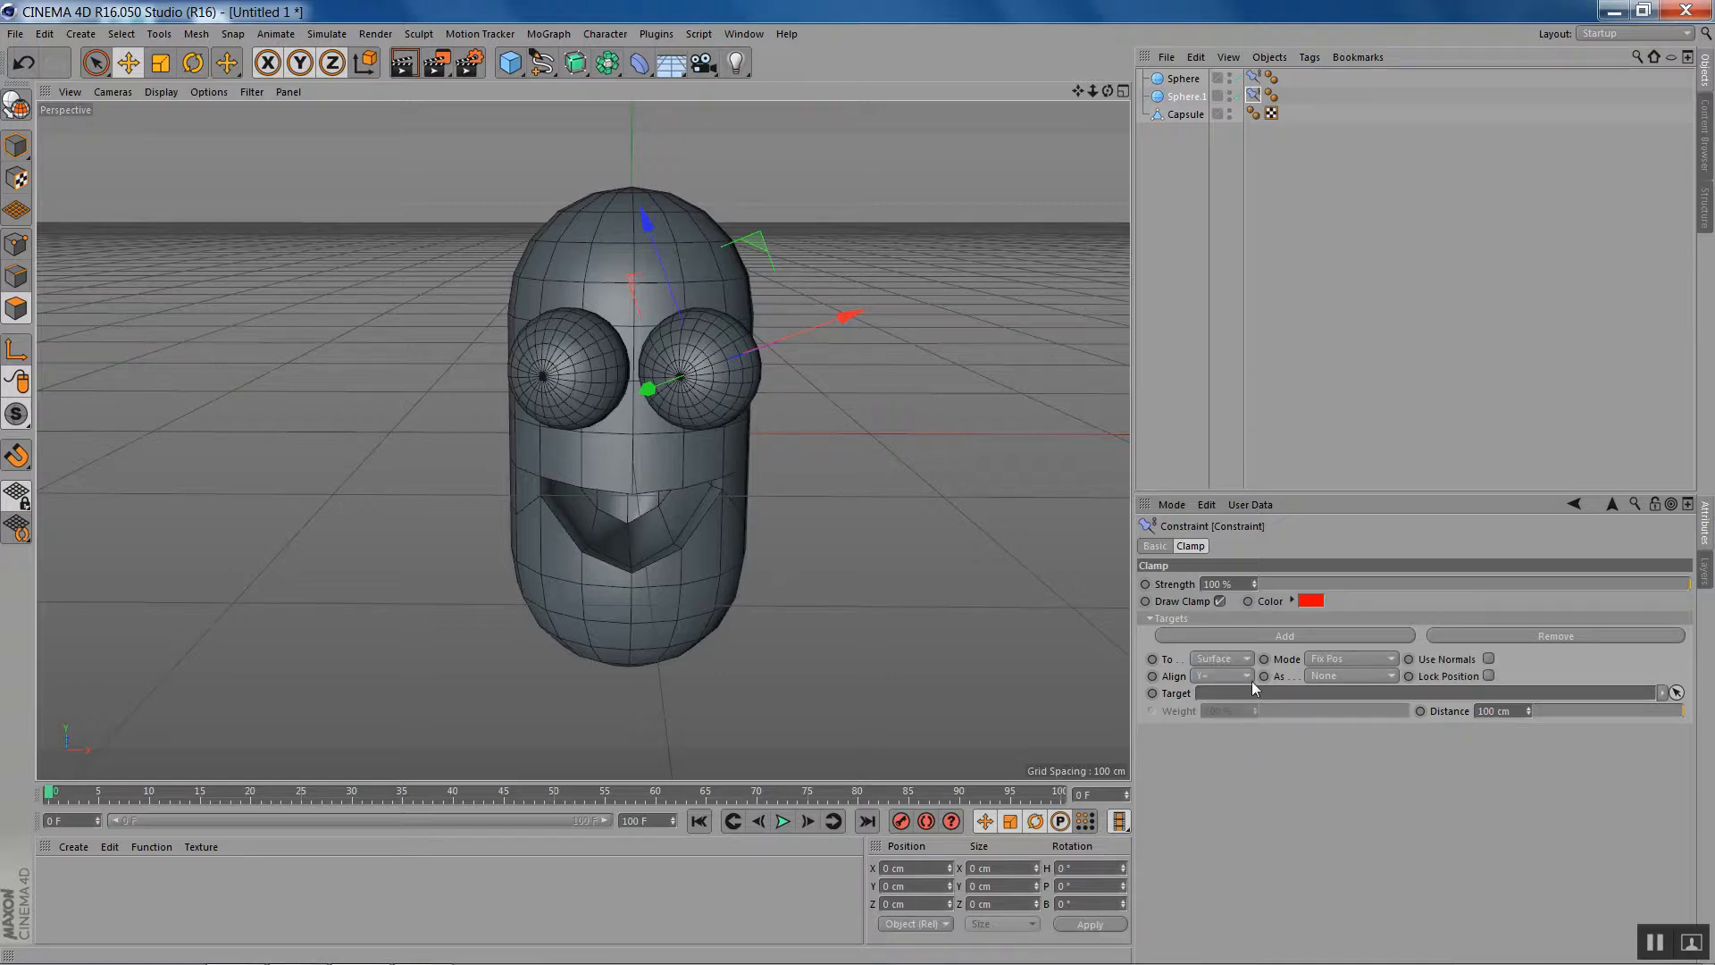
left_click(1365, 682)
left_click(1358, 712)
left_click(1488, 676)
left_click_drag(1195, 114, 1273, 693)
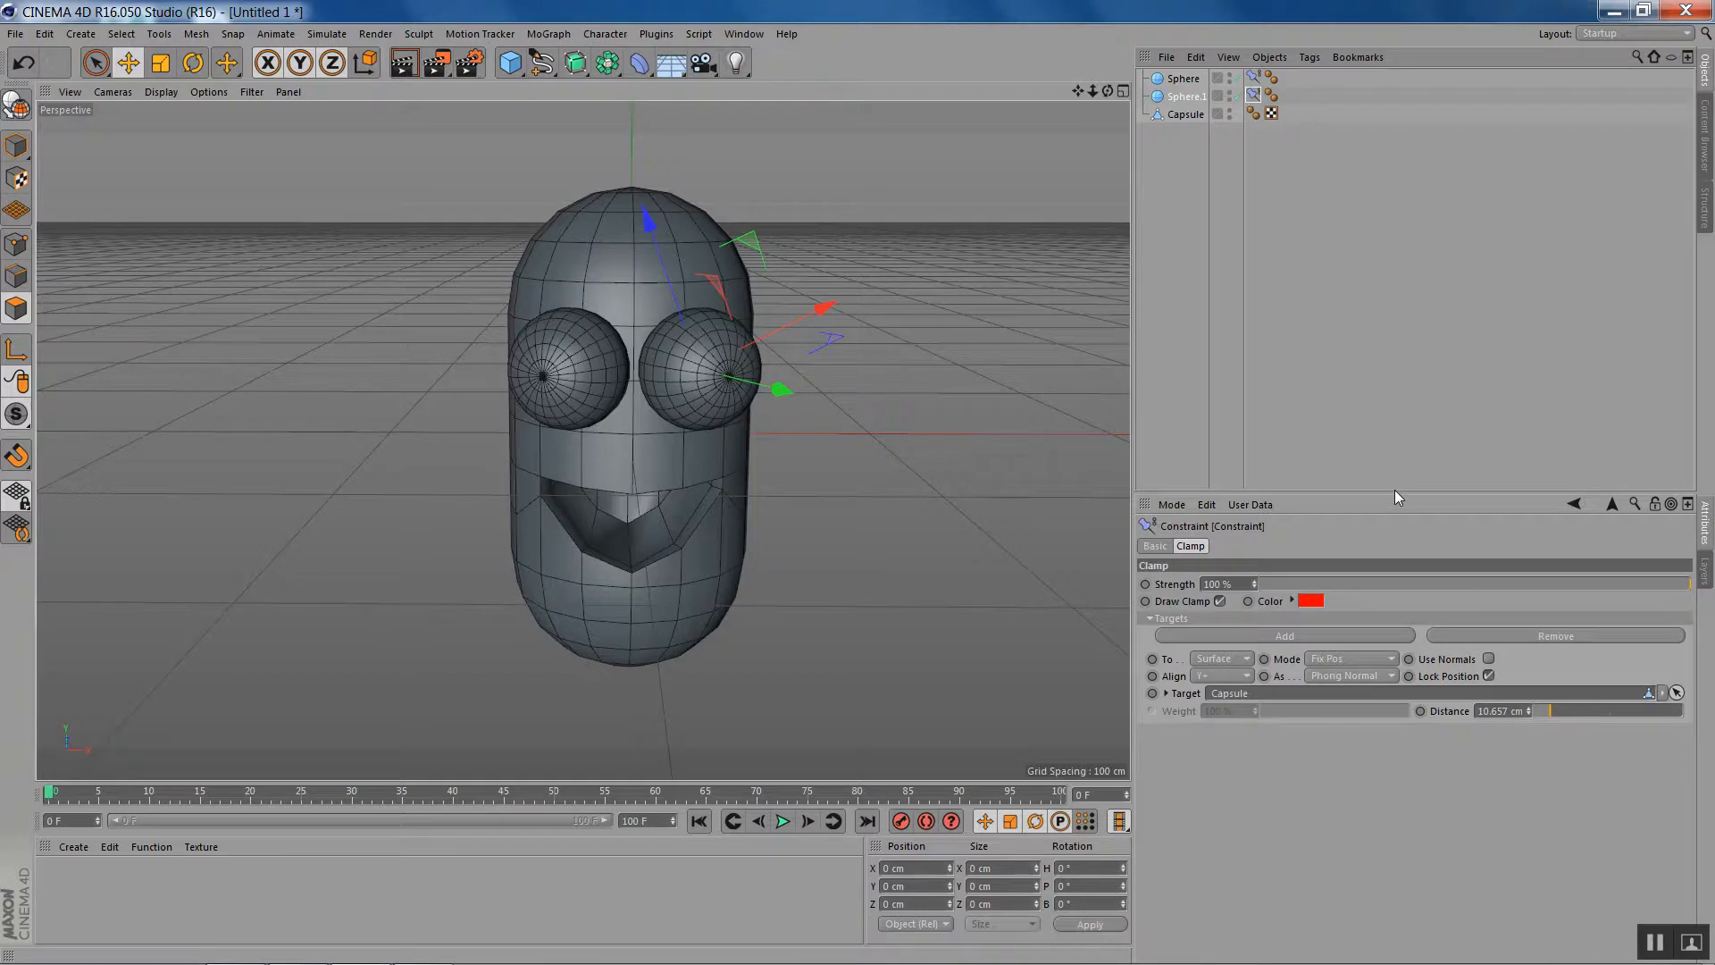
- Add a Pose Morph tag to the Capsule and enable Points mixing
left_click_drag(1107, 91, 1115, 30)
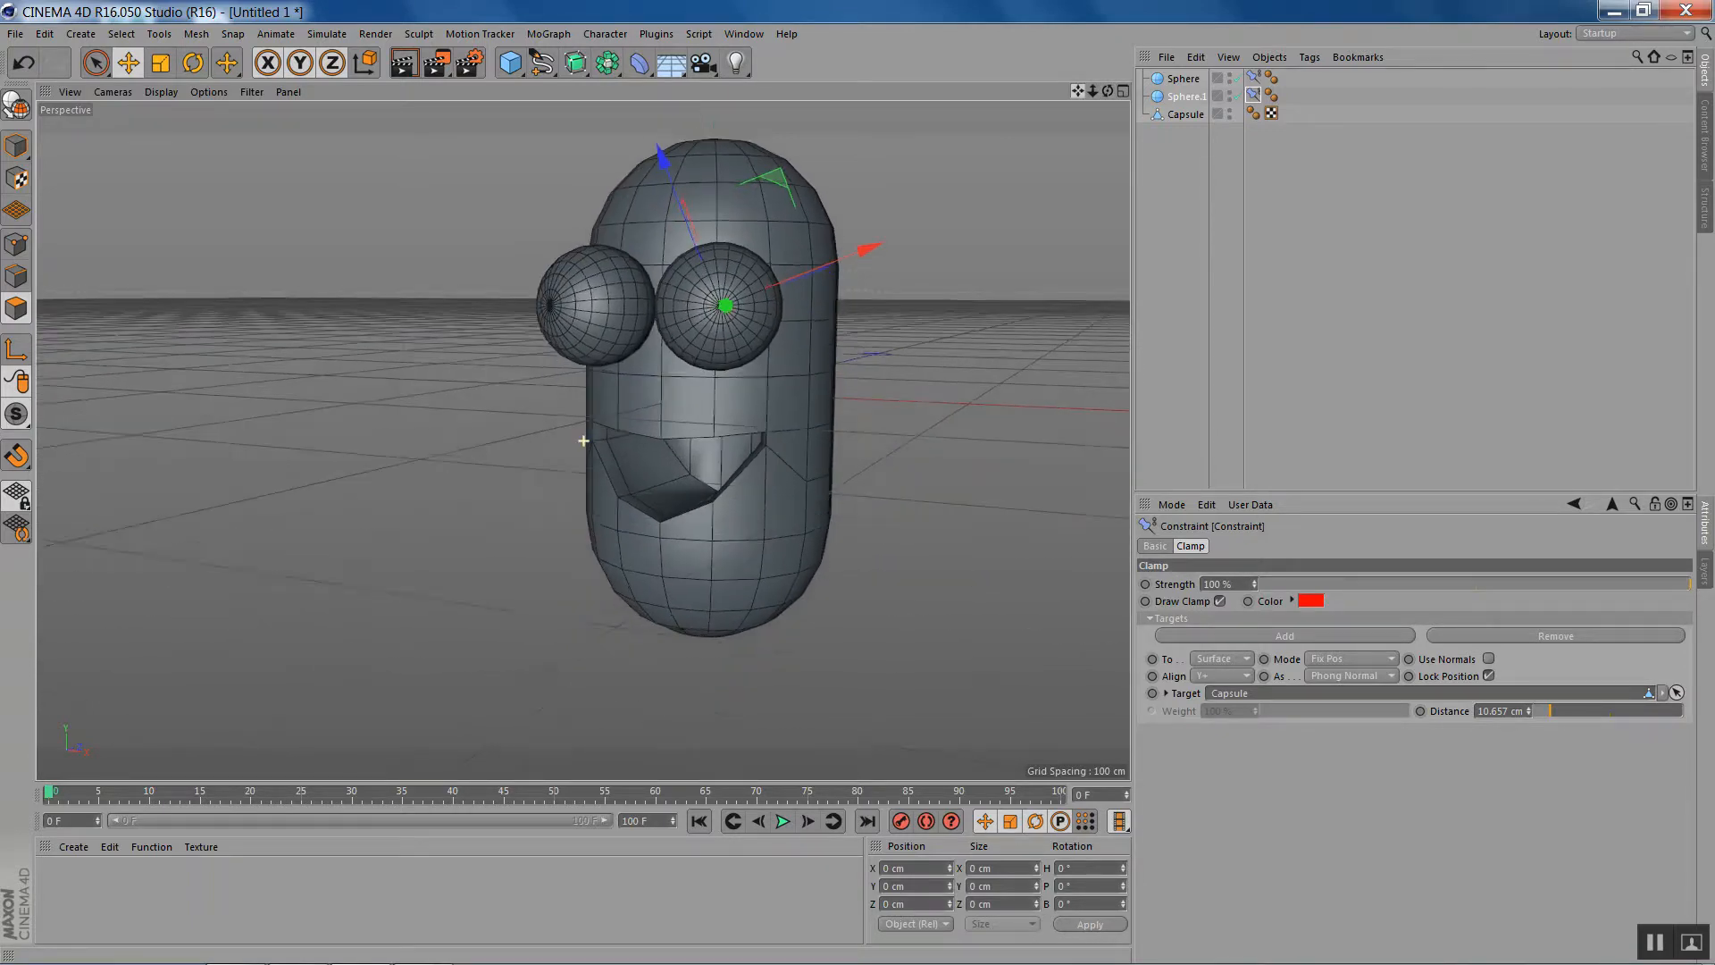
left_click(1182, 115)
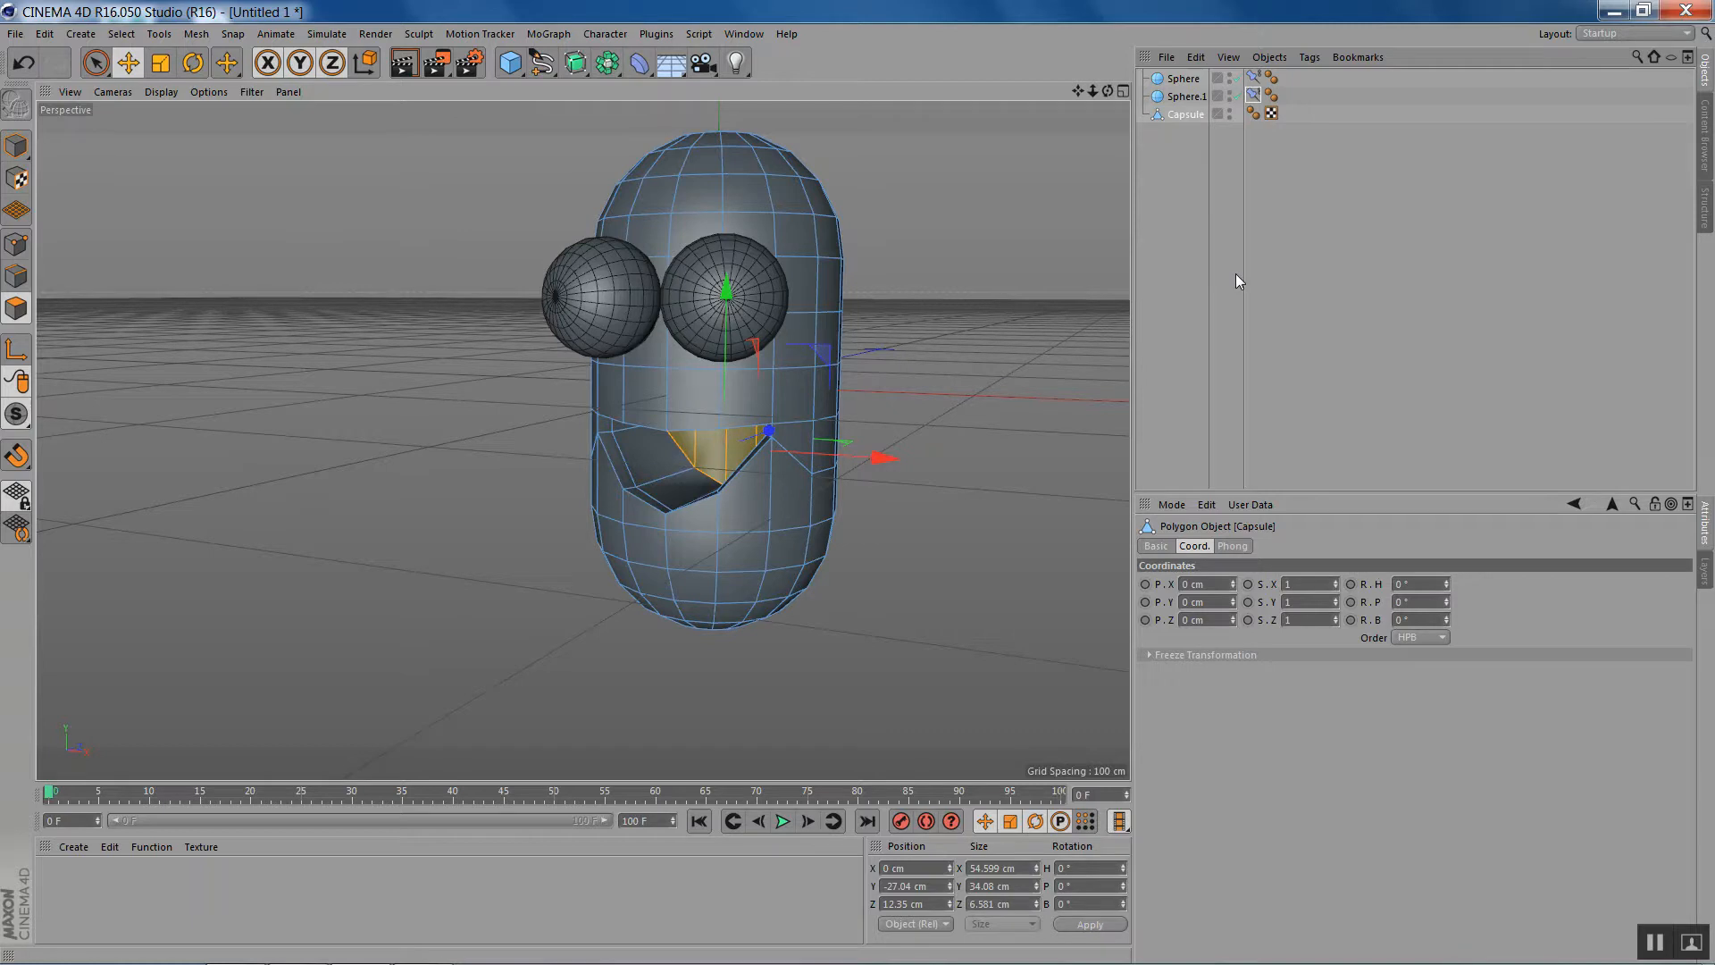
right_click(1179, 116)
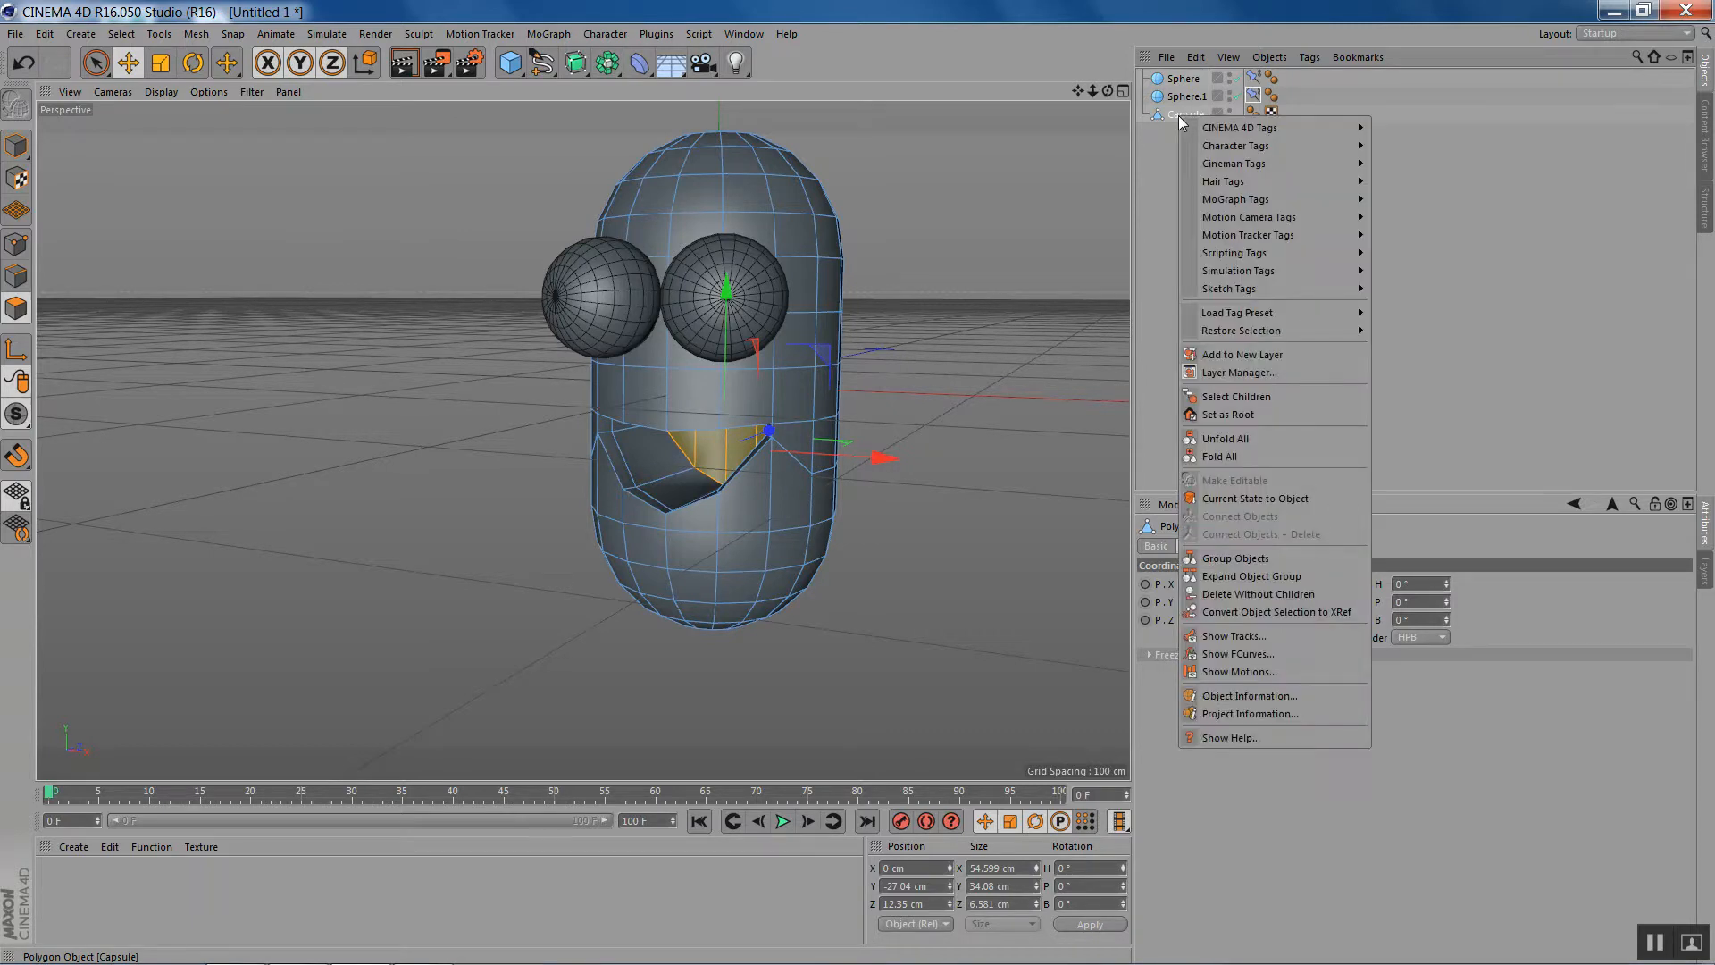
mouse_move(1228, 145)
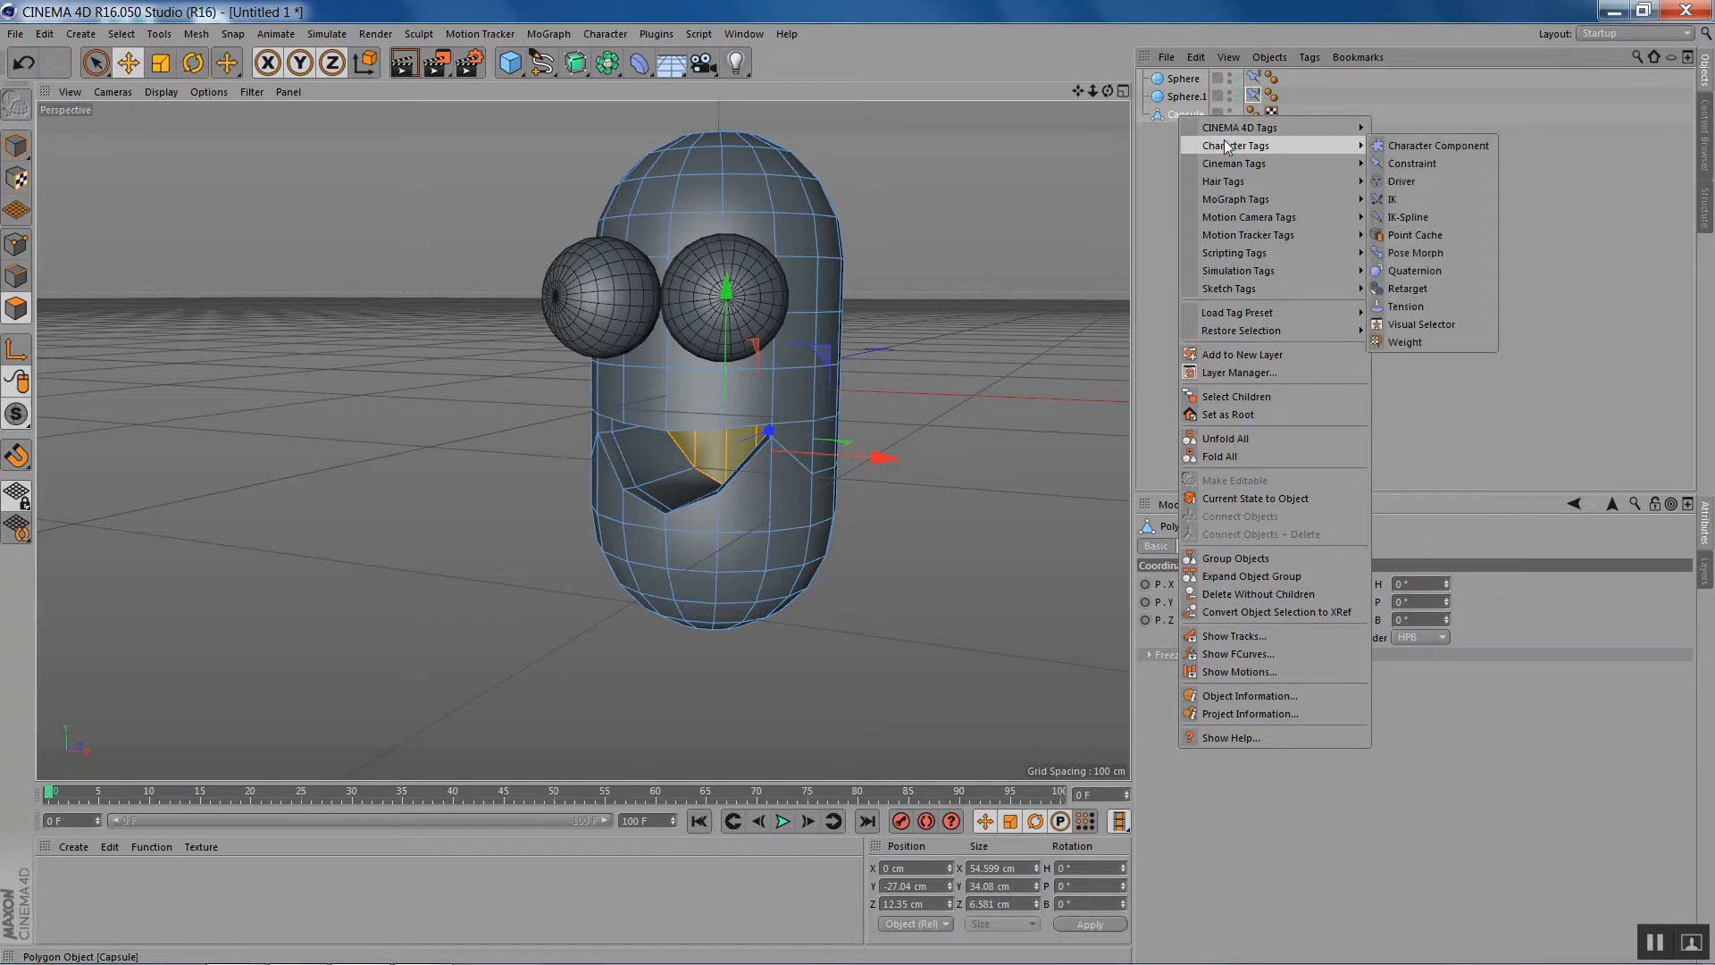
left_click(1443, 254)
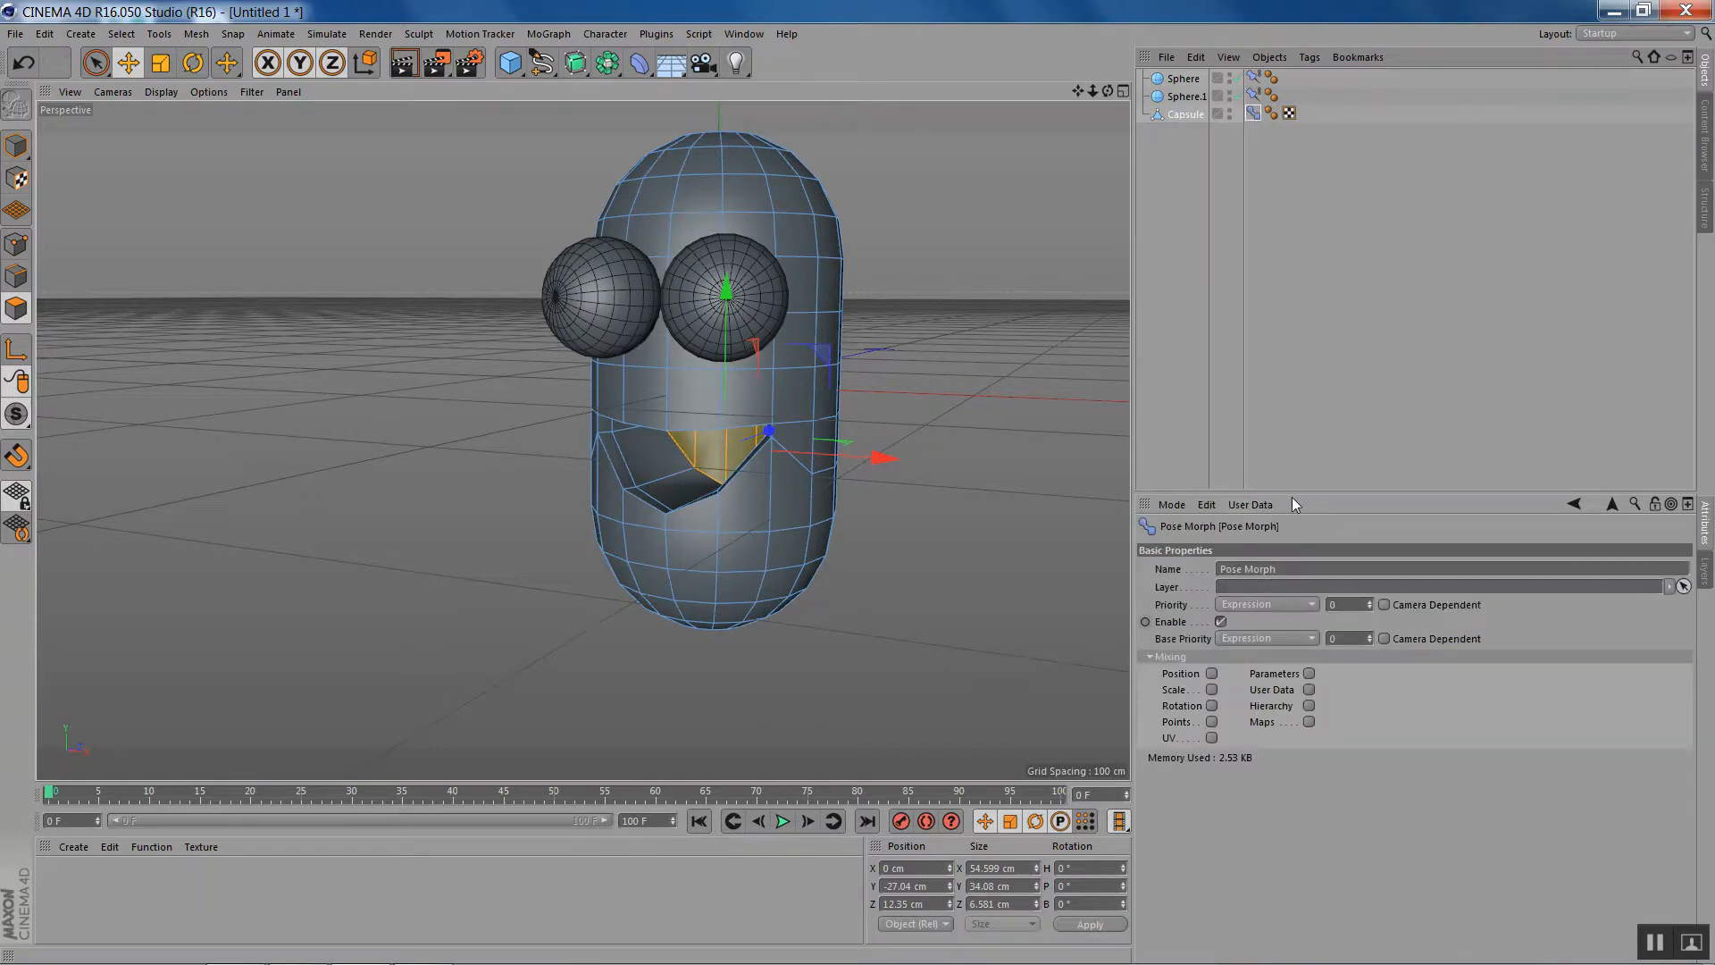
left_click_drag(1292, 494, 1292, 343)
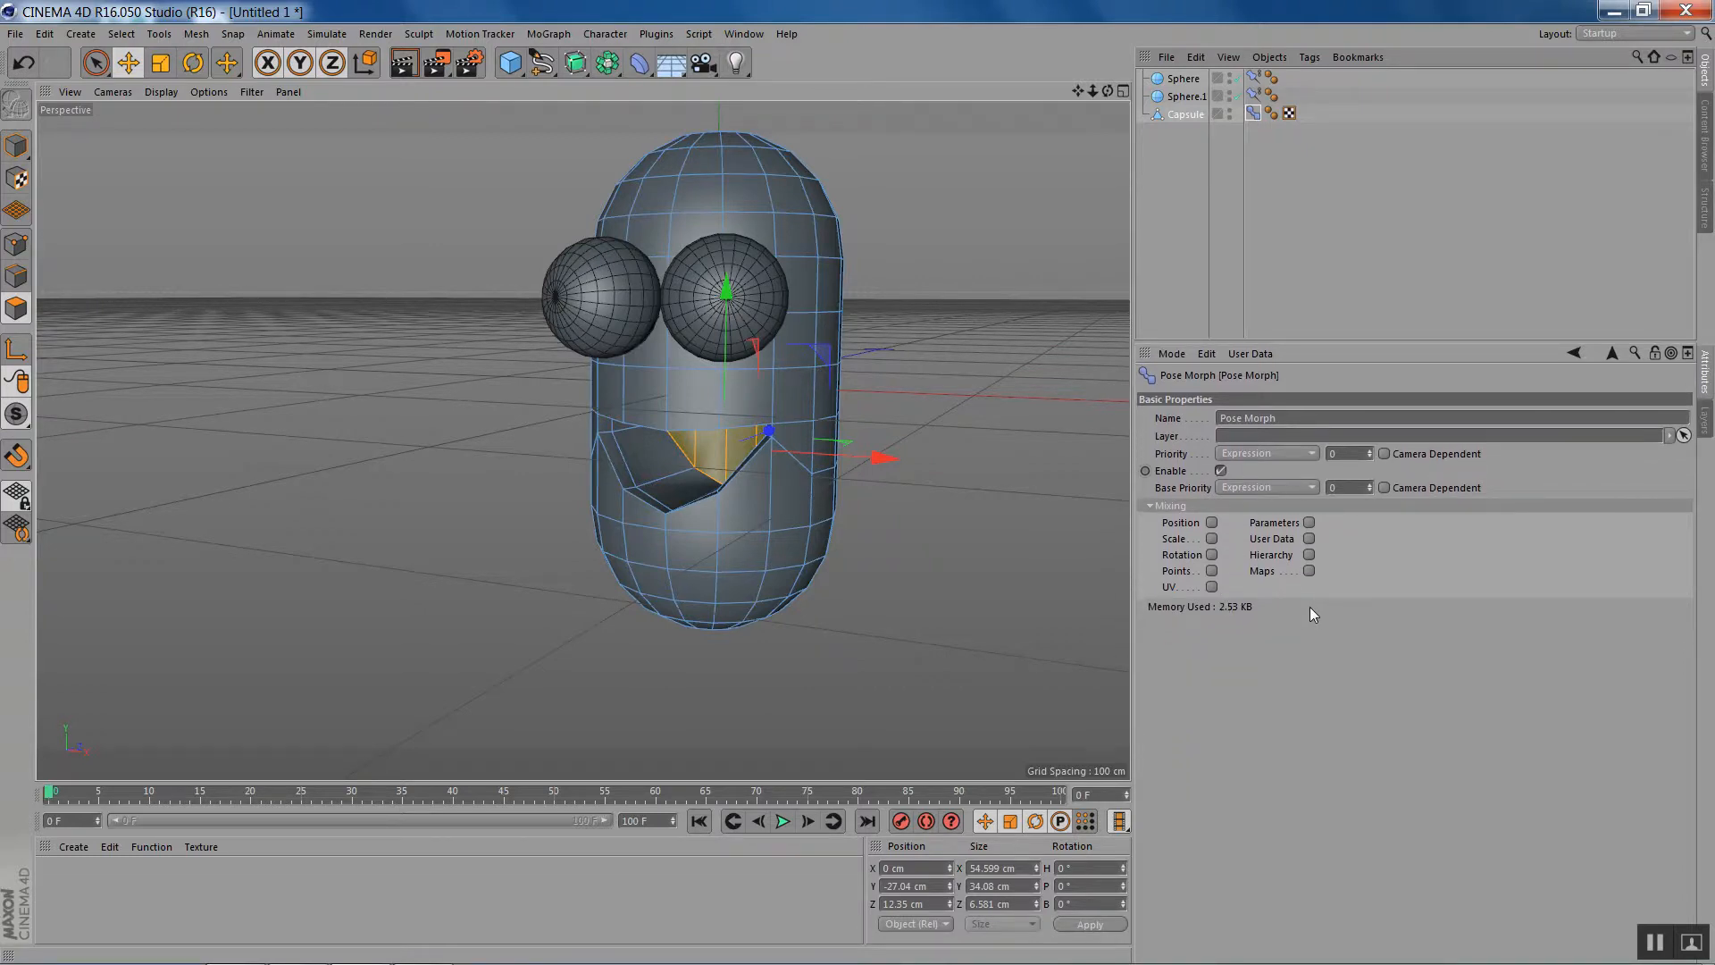
left_click(1211, 571)
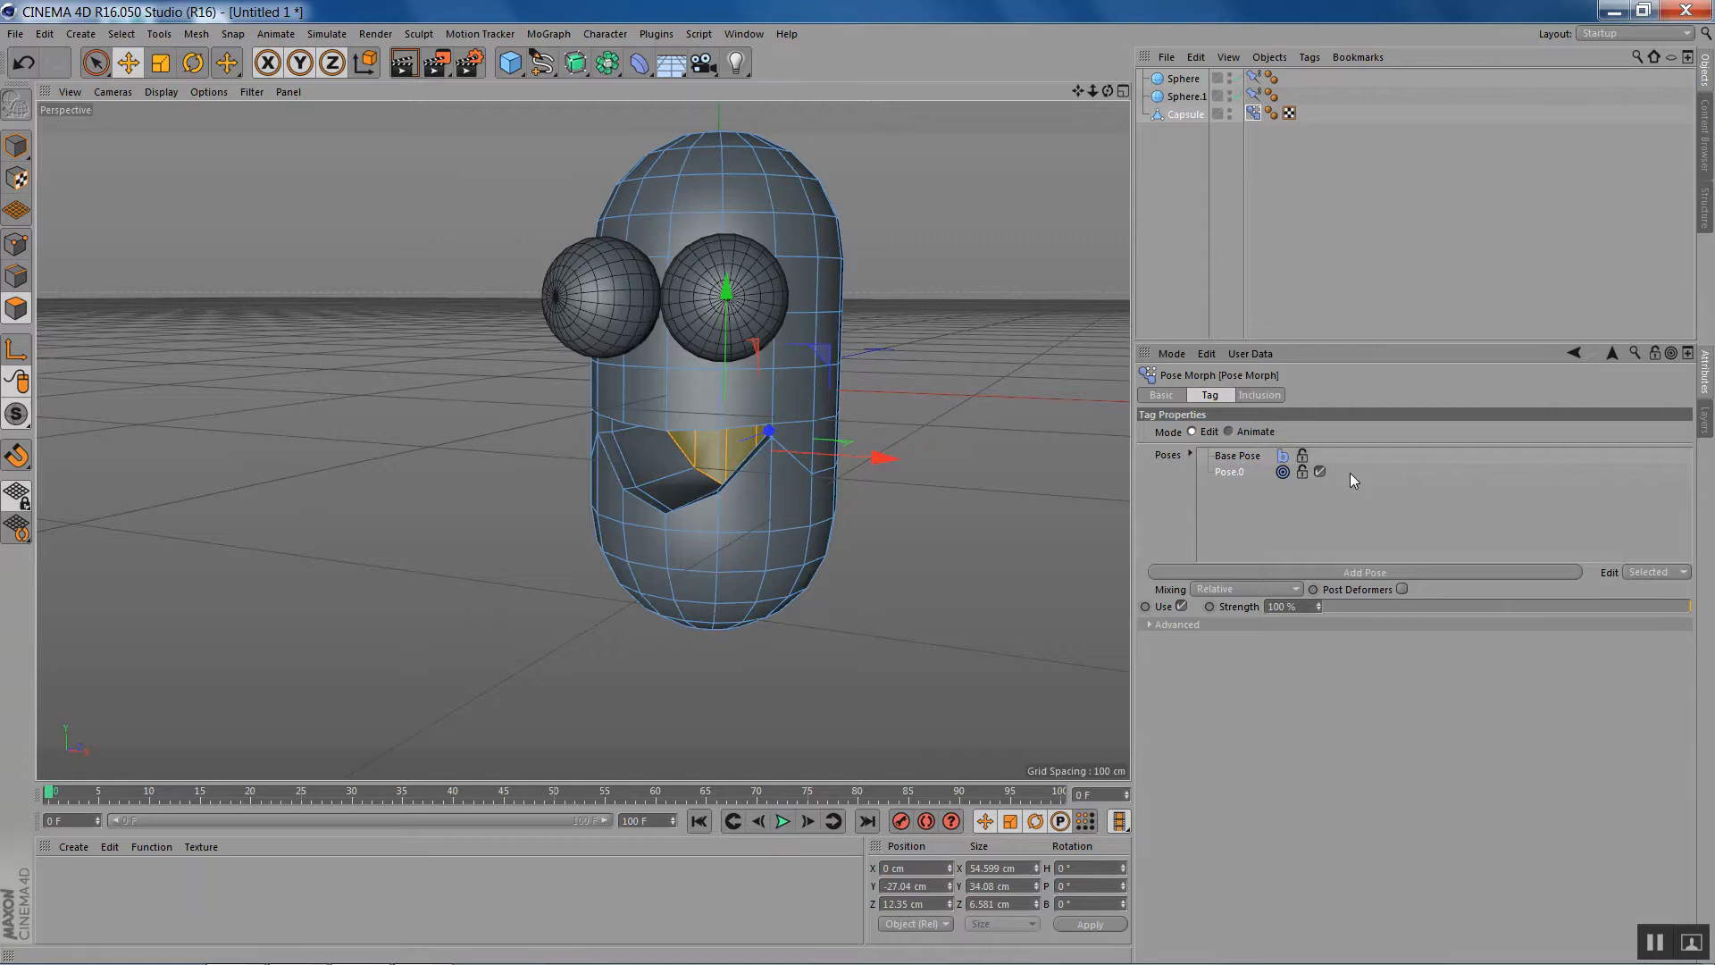
- Add another pose to the Capsule's Pose Morph tag and name it "close mouth"
left_click(1372, 571)
double_click(1227, 490)
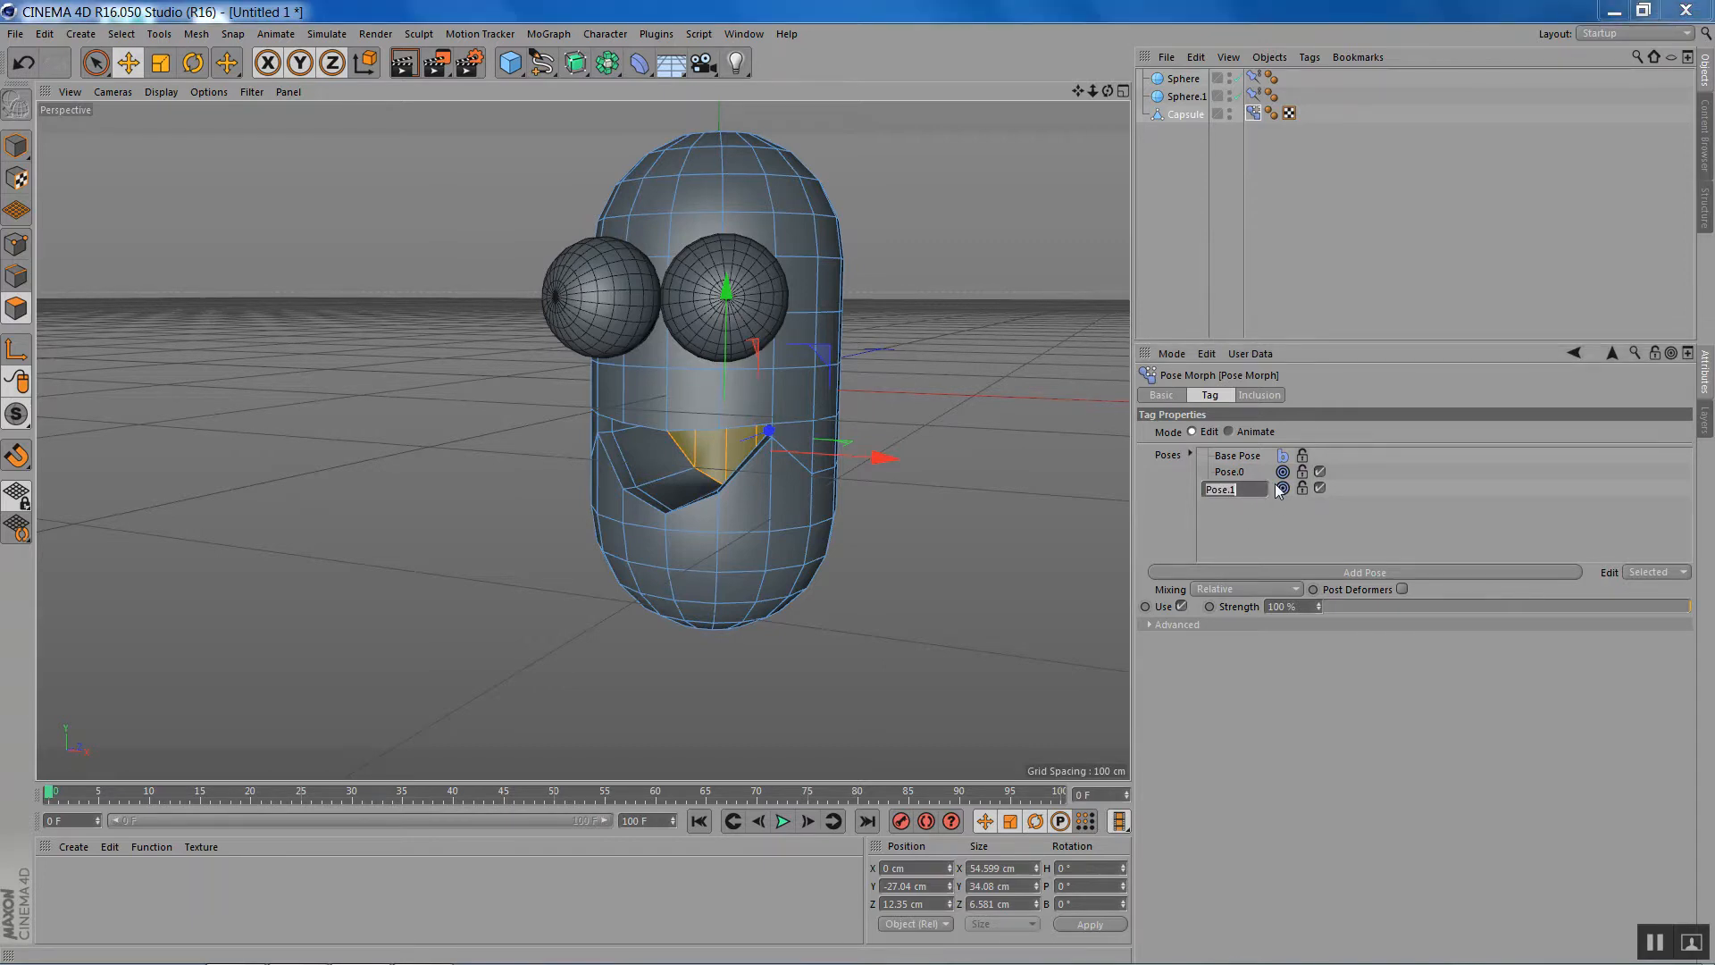
type("close mouth")
key("Return")
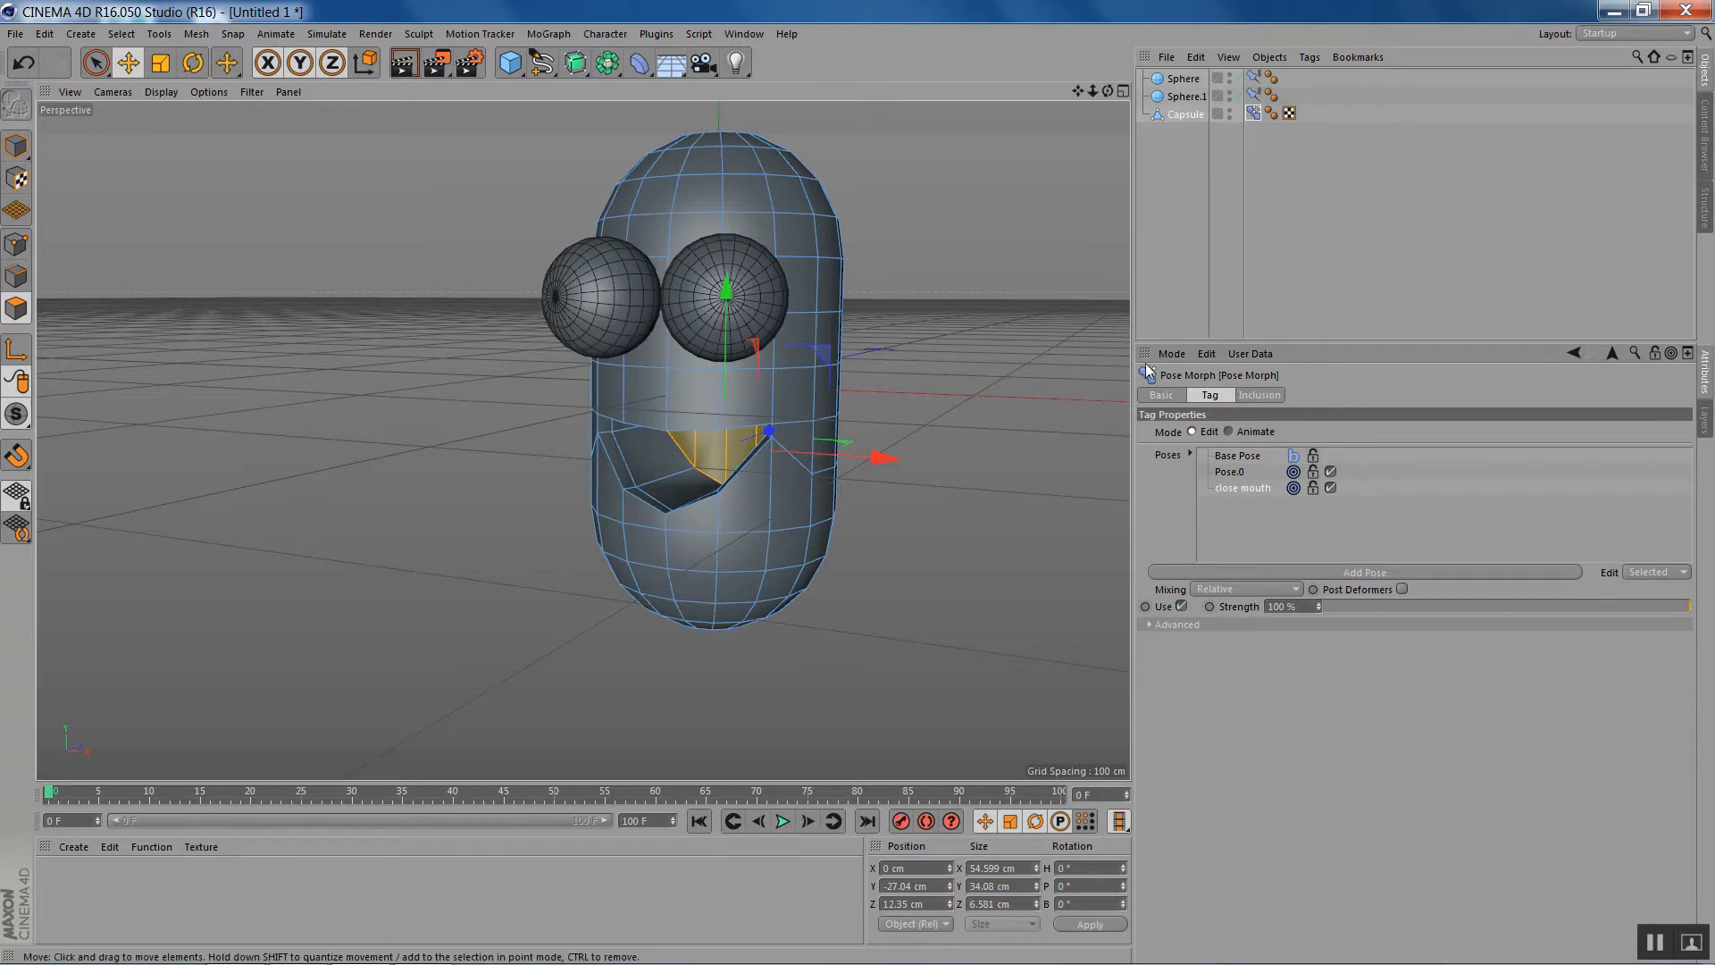
mouse_move(1104, 94)
left_mouse_down()
mouse_move(1062, 95)
mouse_move(1108, 93)
left_mouse_up()
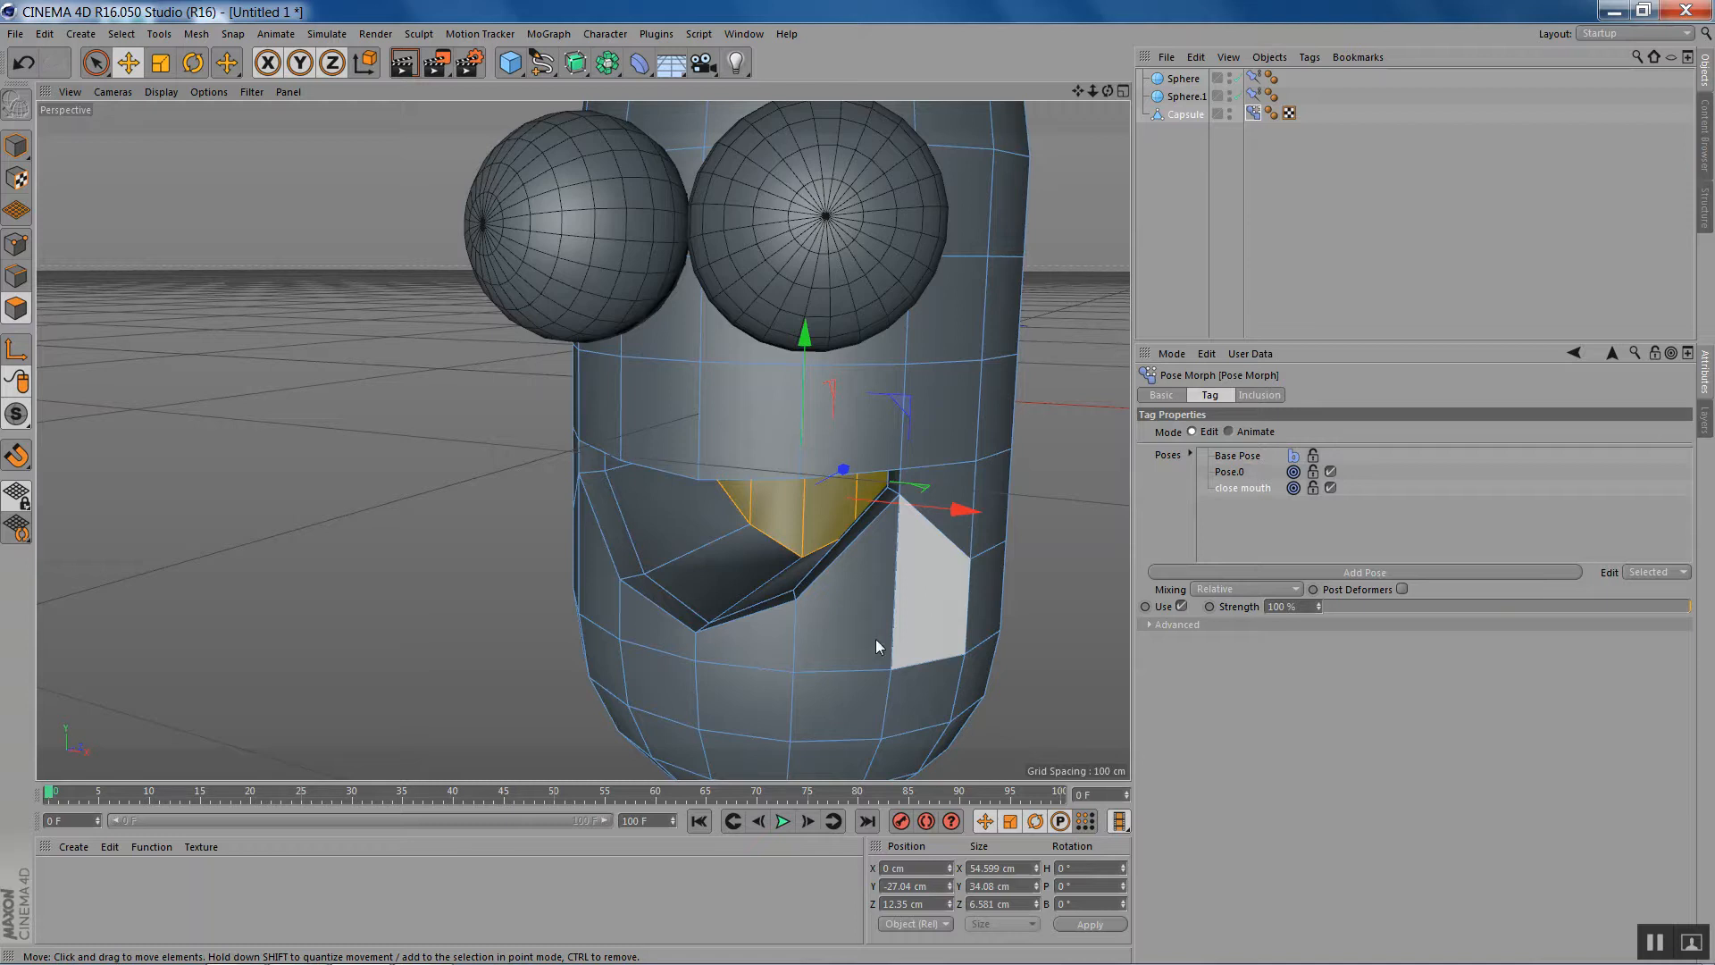
- Loop-select the ring of rim polygons around the Capsule's mouth opening
left_click(97, 66)
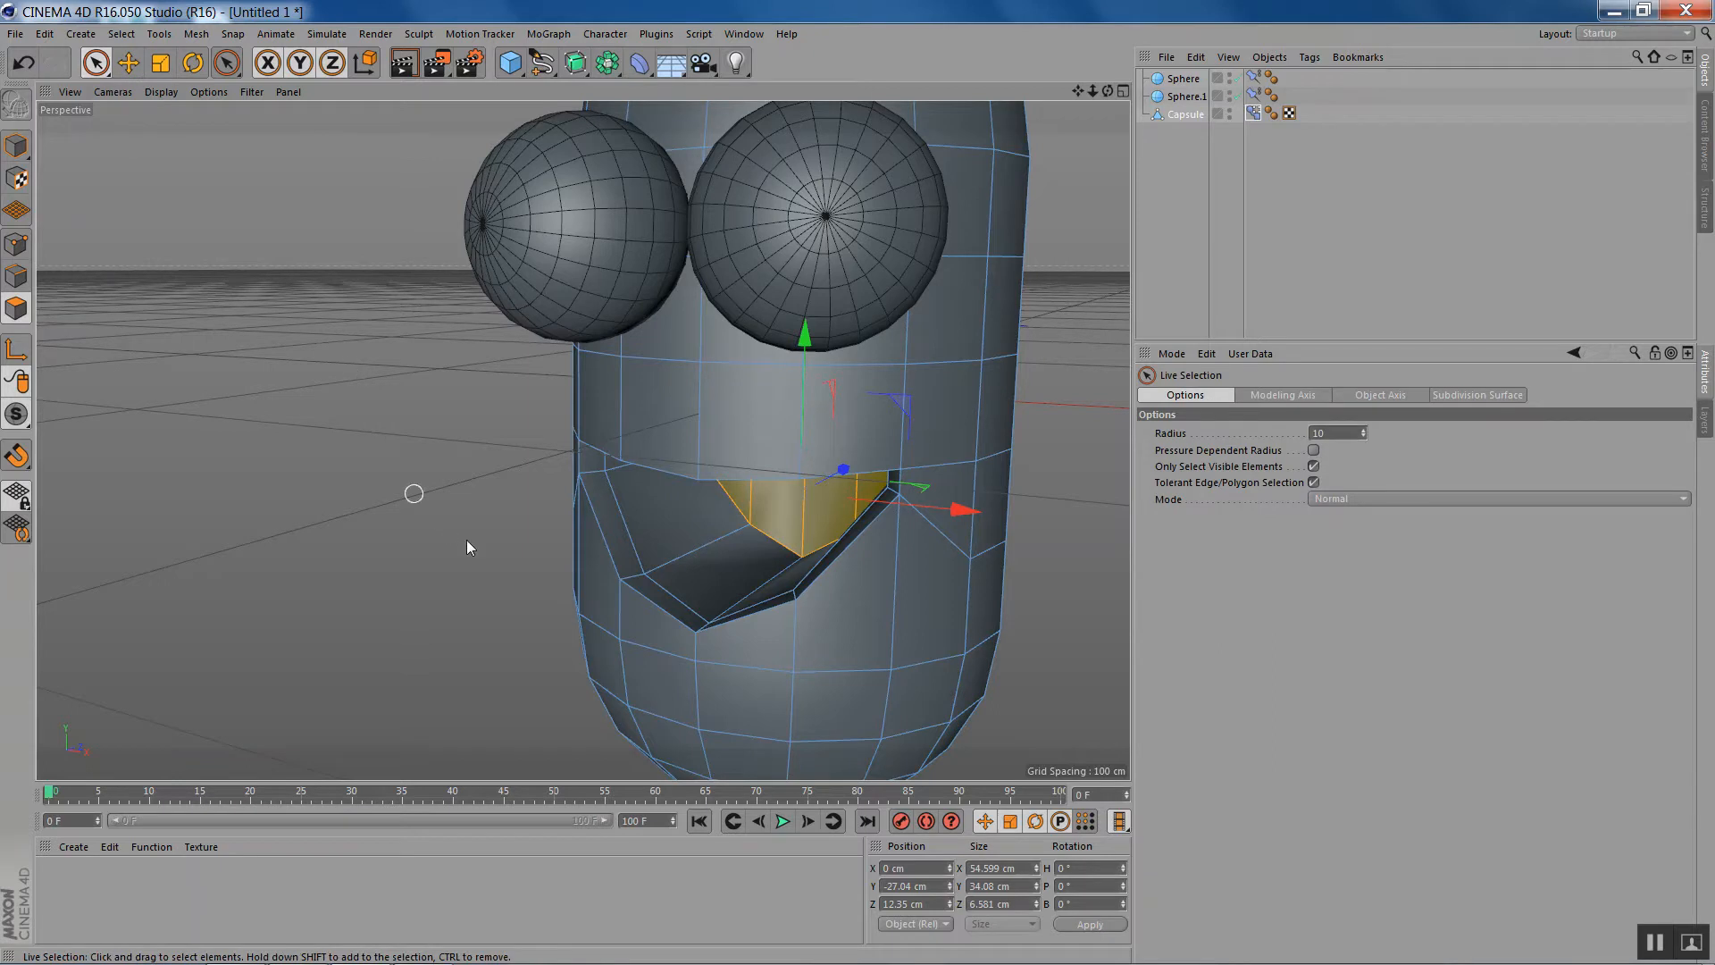
left_click(122, 34)
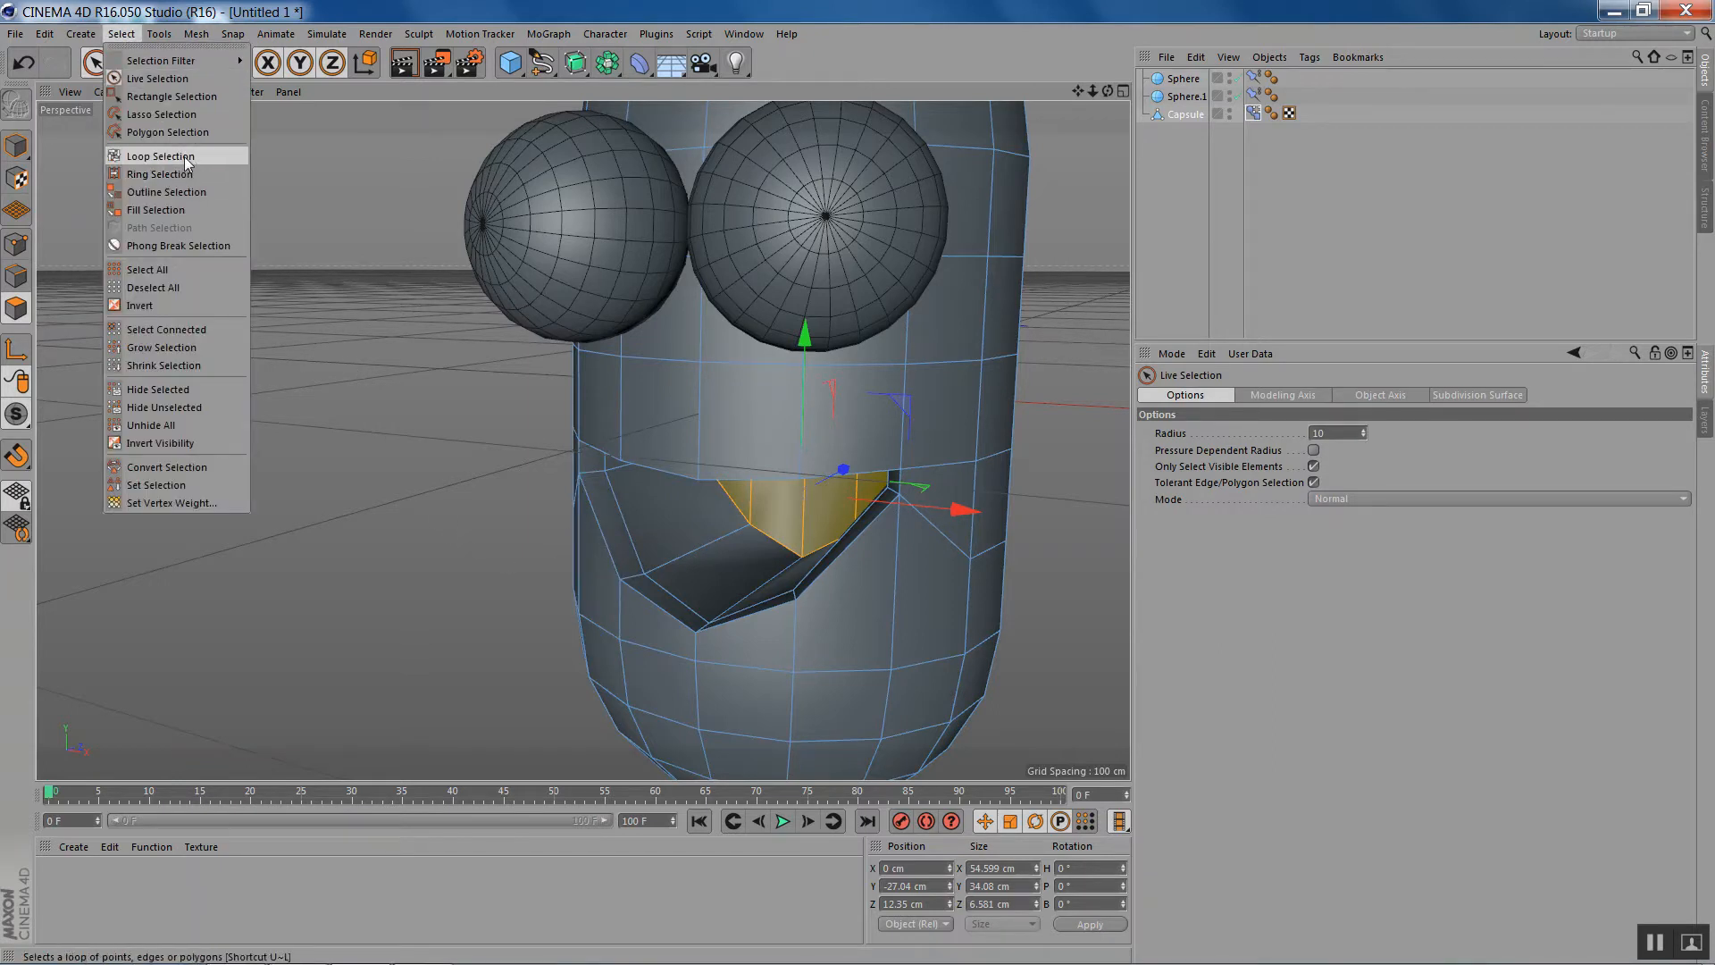
left_click(160, 157)
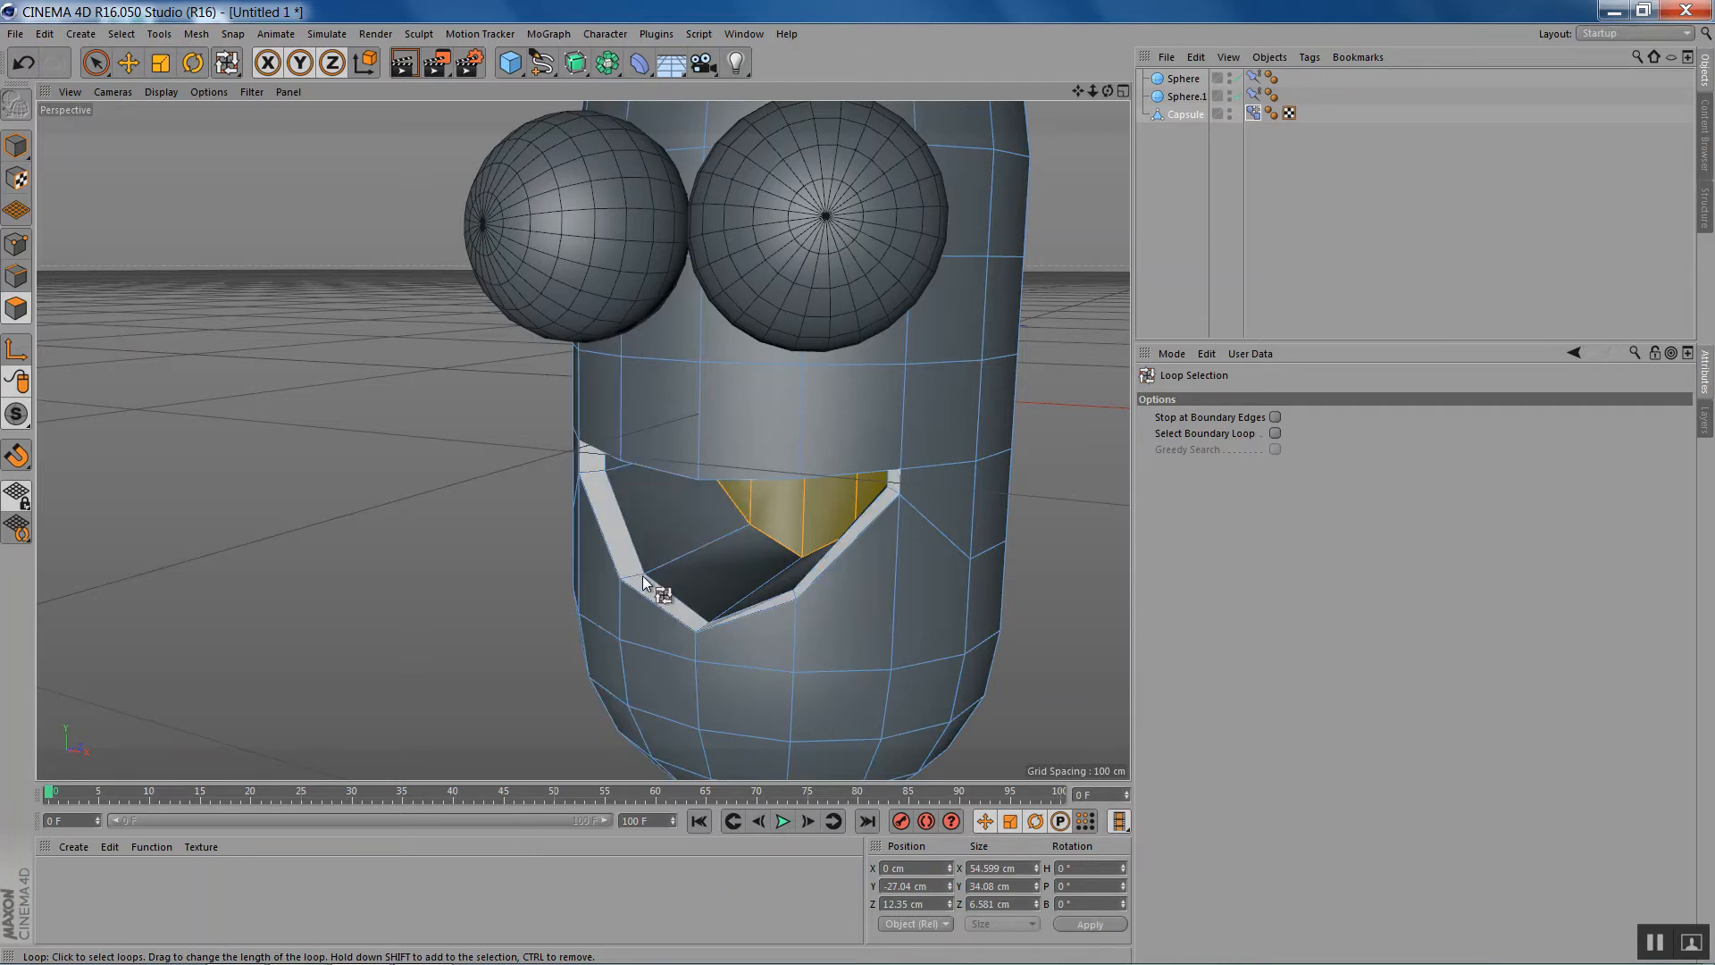
left_click(643, 583)
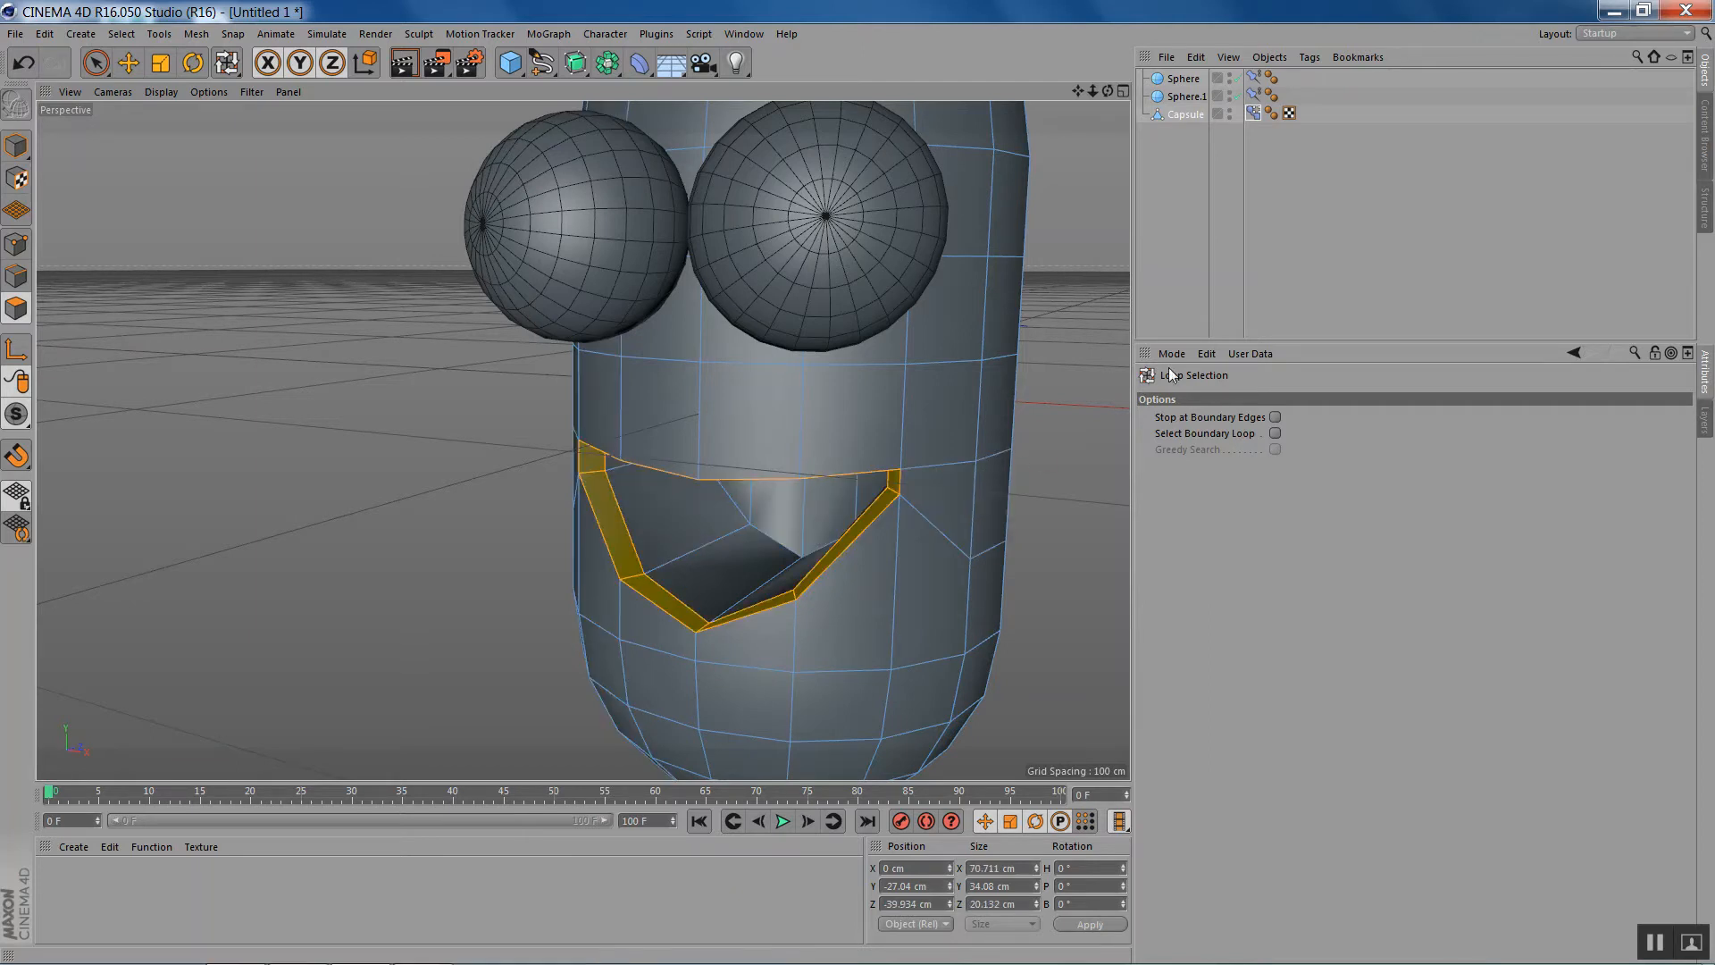
- Flatten the mouth rim vertically to about 5.6 cm high and raise it to Y about -15.8 cm to shape the closed mouth
left_click_drag(1107, 91, 1152, 21)
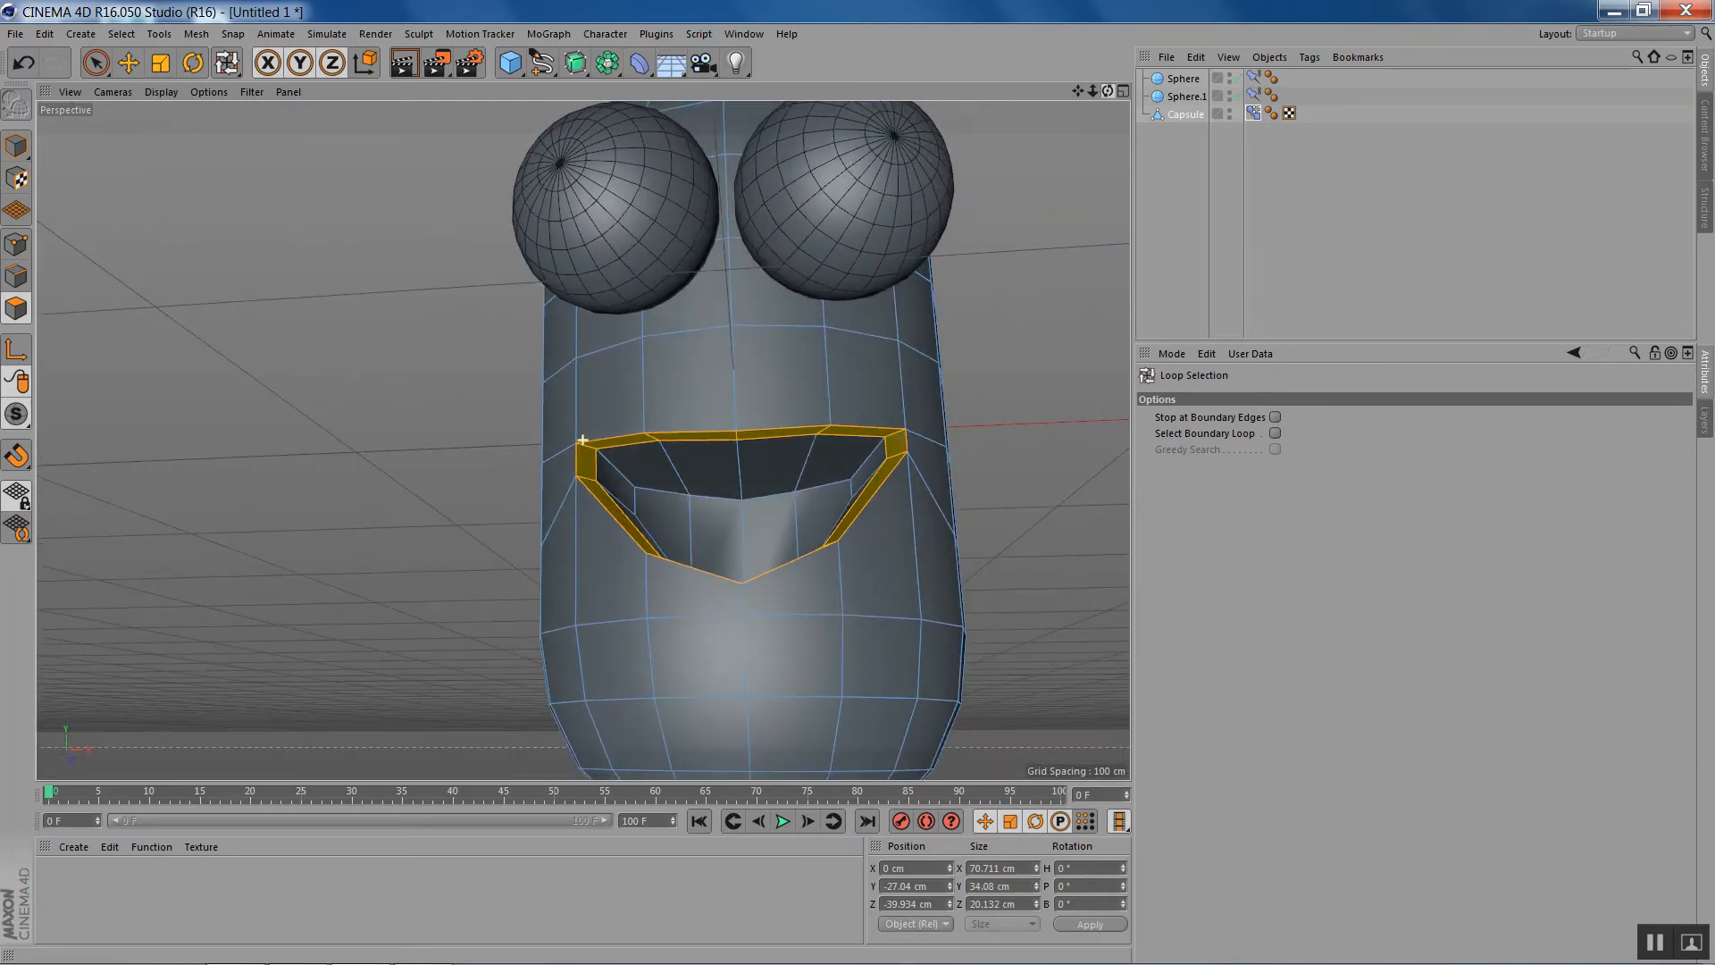
key("t")
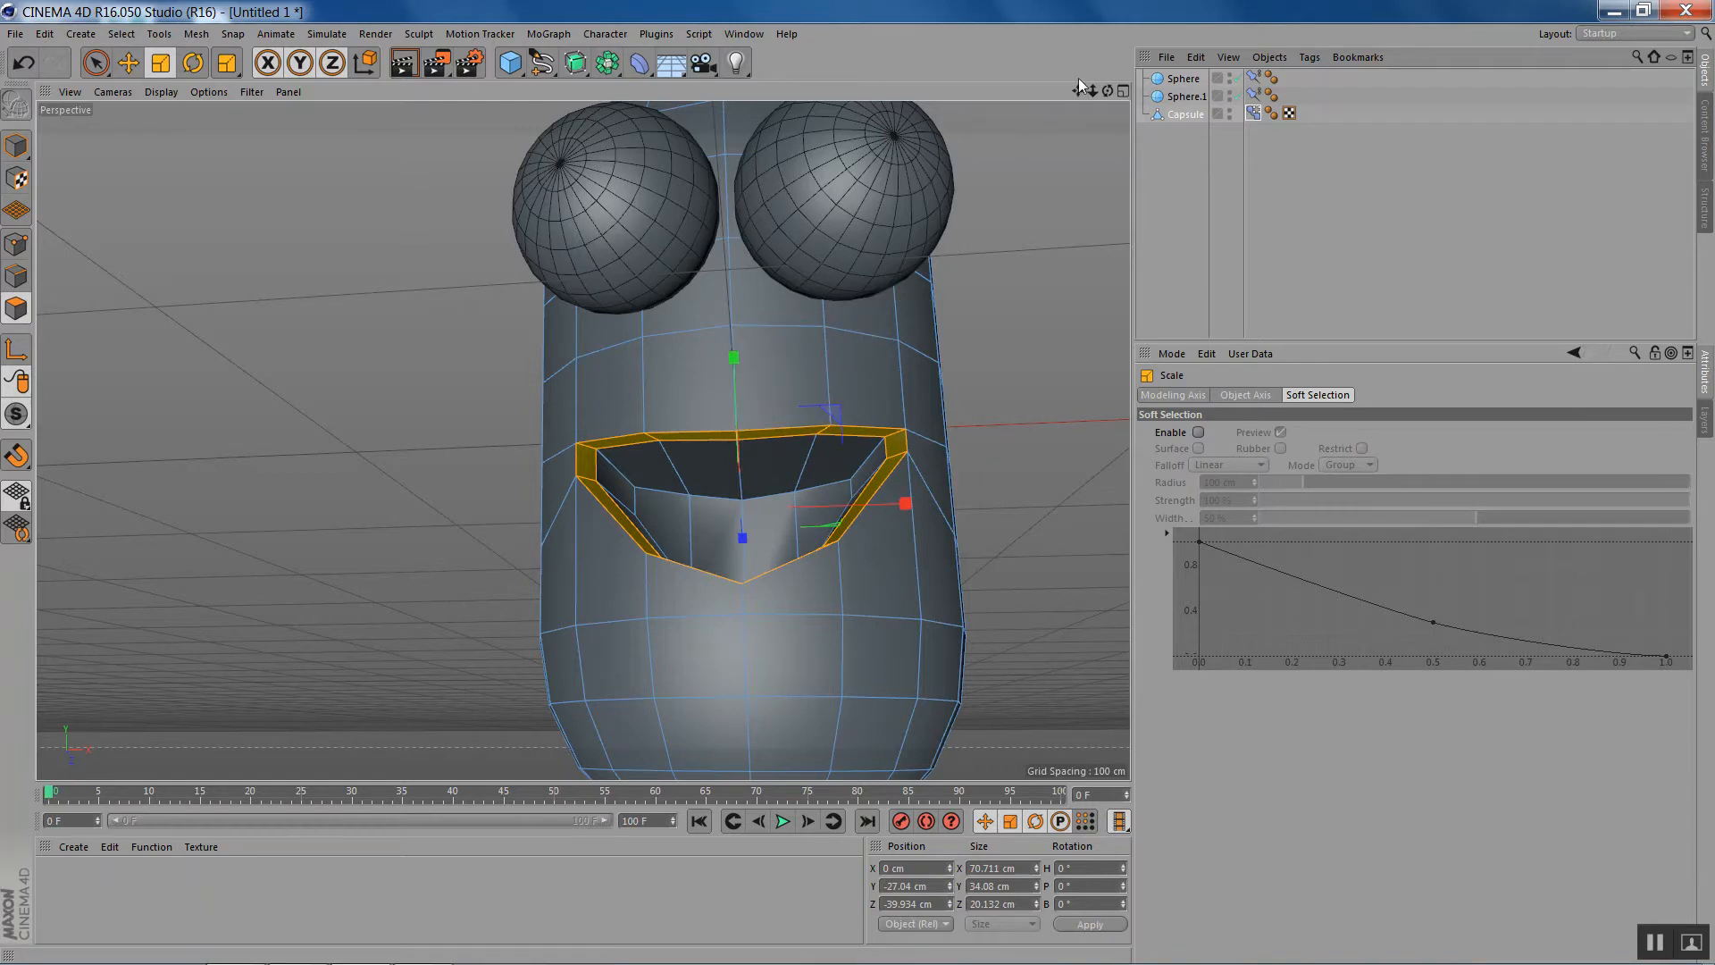
left_click_drag(1106, 94, 680, 534)
key("e")
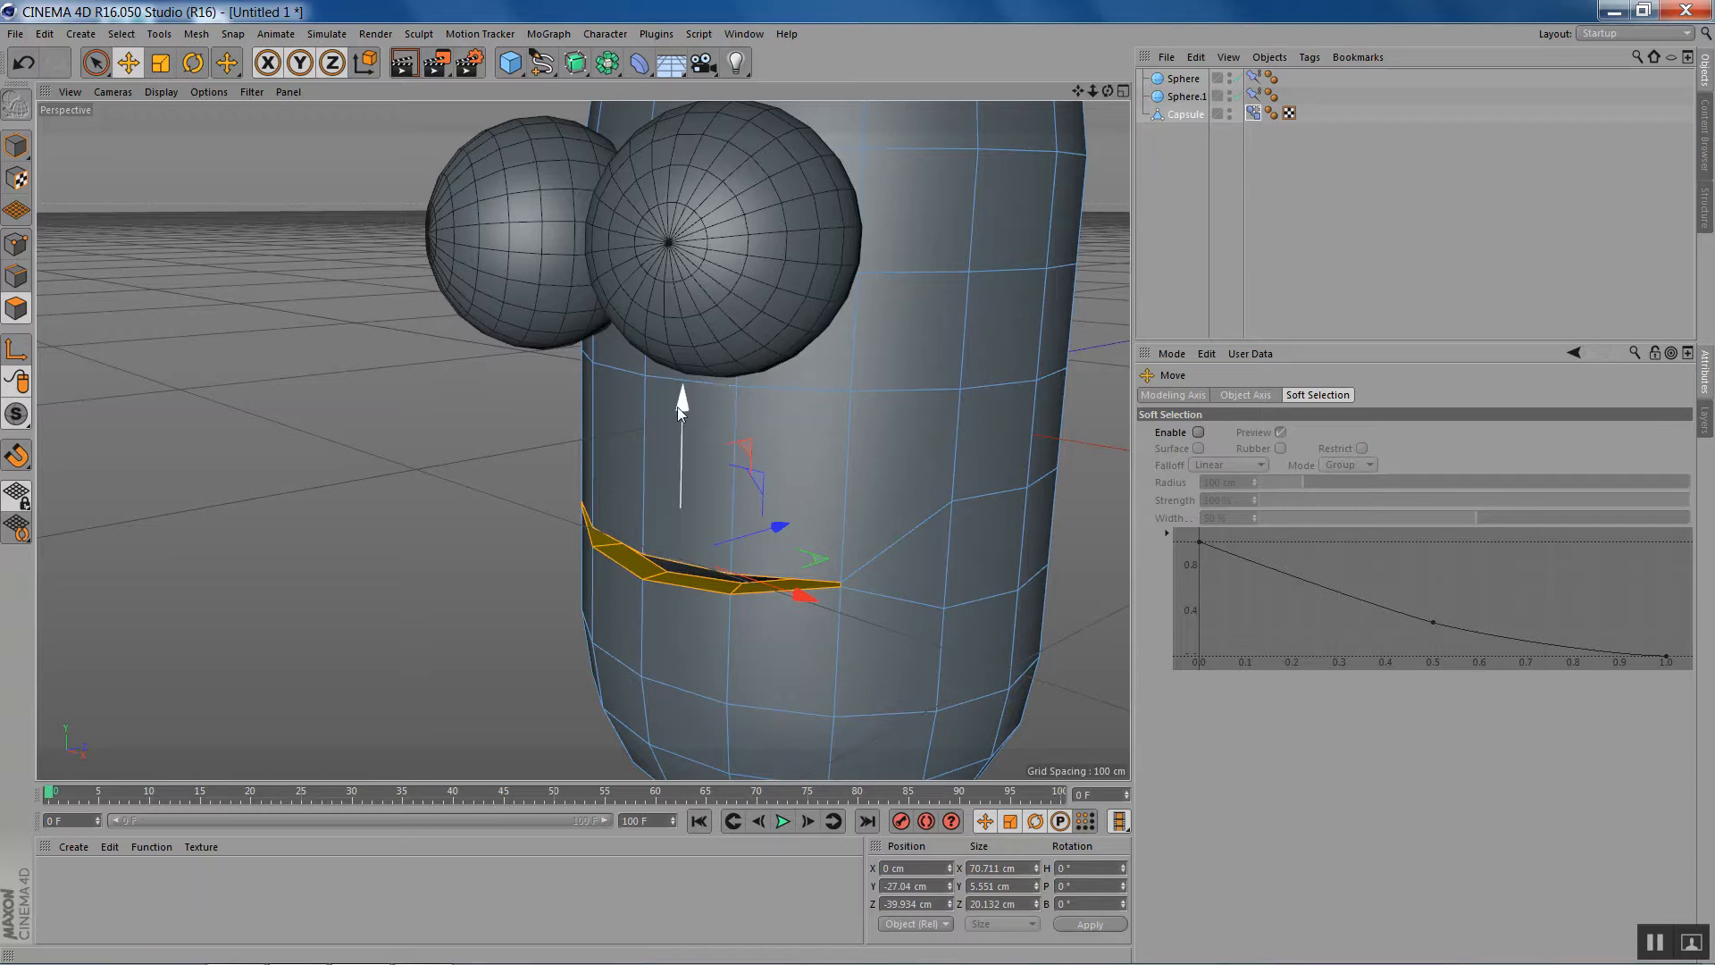
left_click_drag(683, 409, 684, 352)
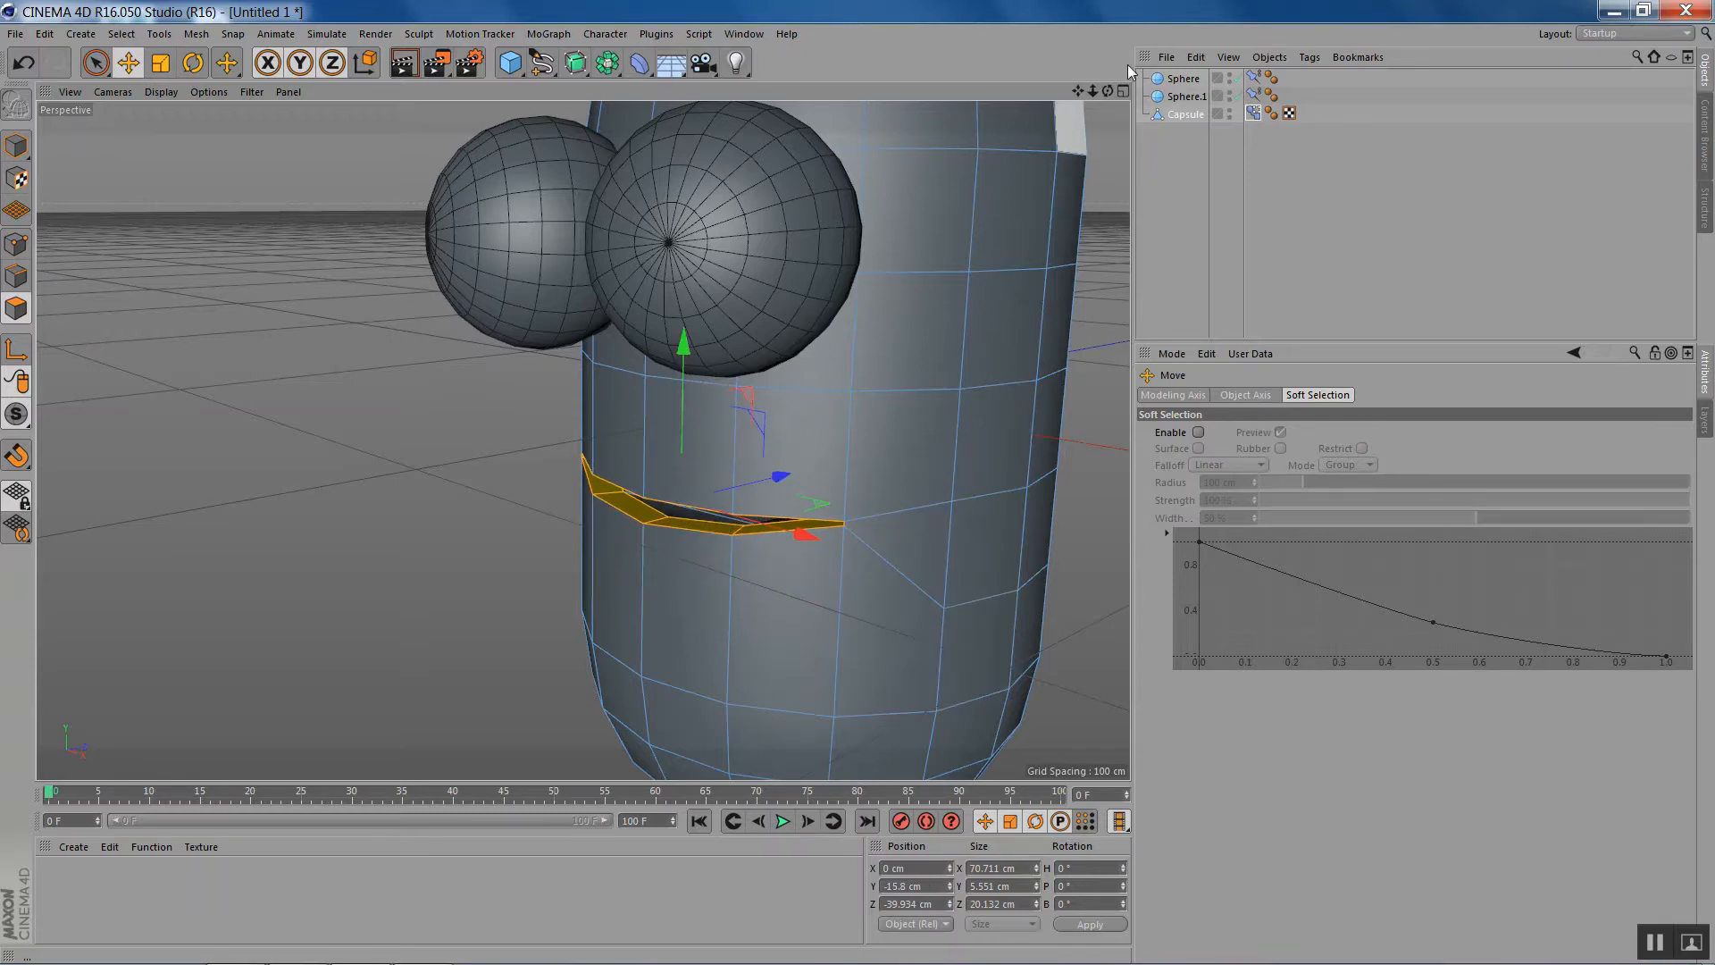
left_click_drag(1107, 93, 946, 102)
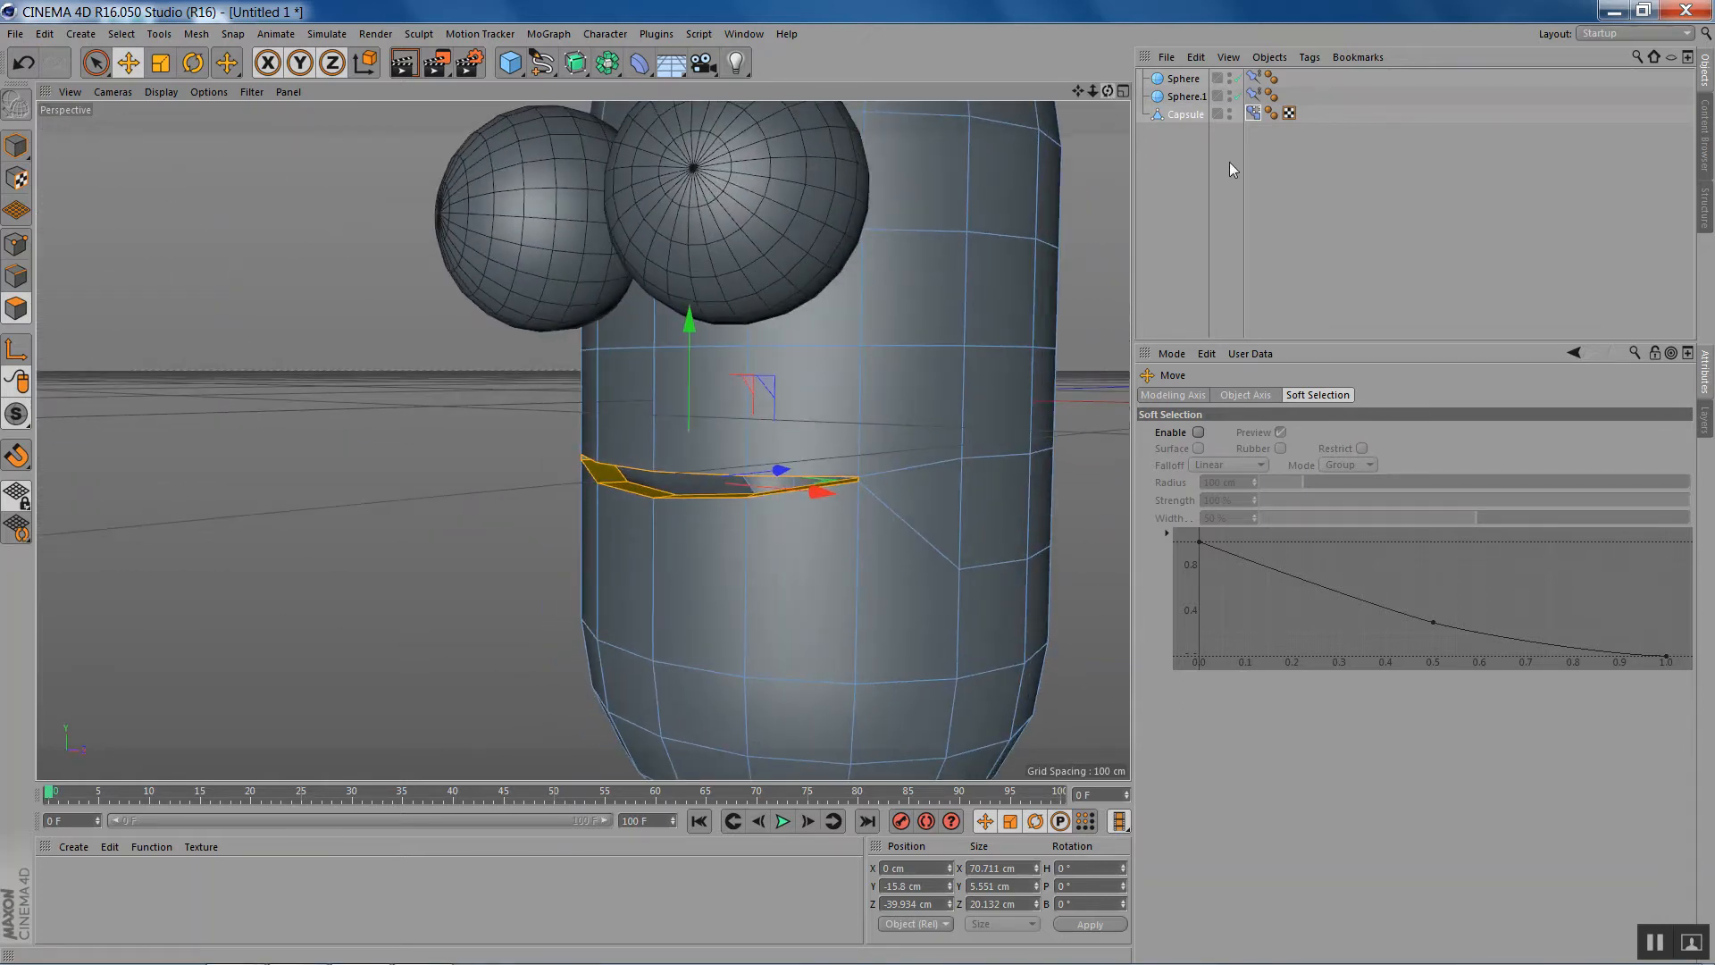
- Switch the Capsule's Pose Morph tag to Animate mode and test the pose strengths between 0 and 100 %
left_click(1252, 113)
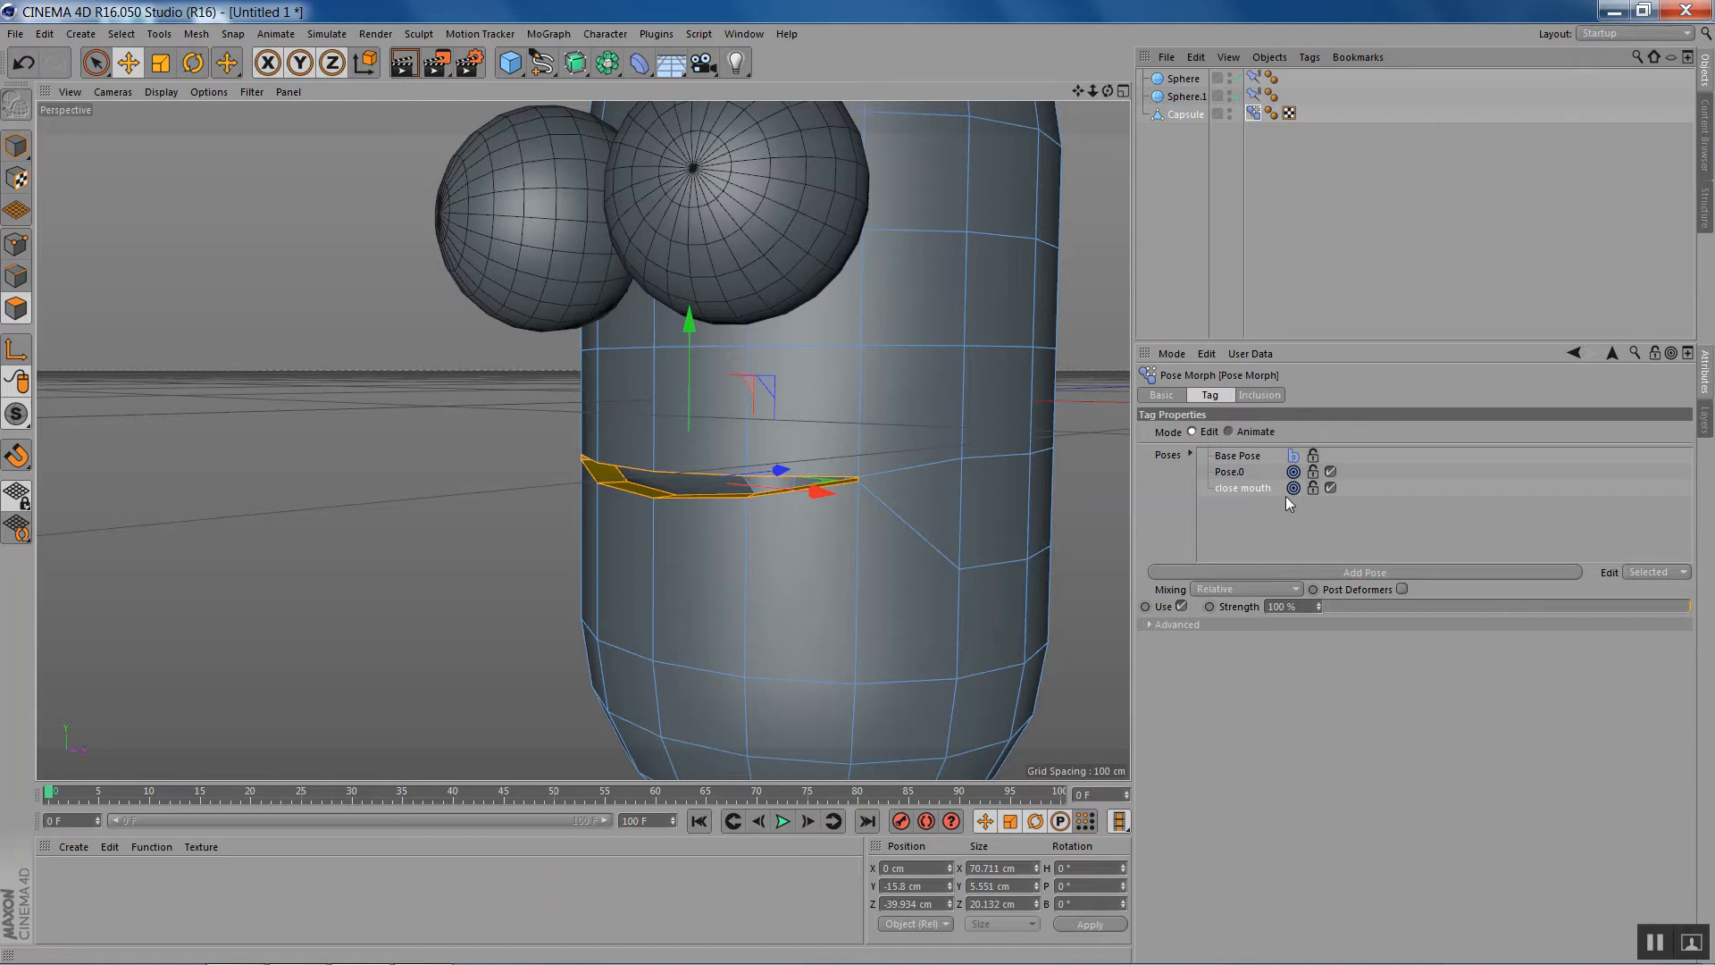
left_click(1229, 431)
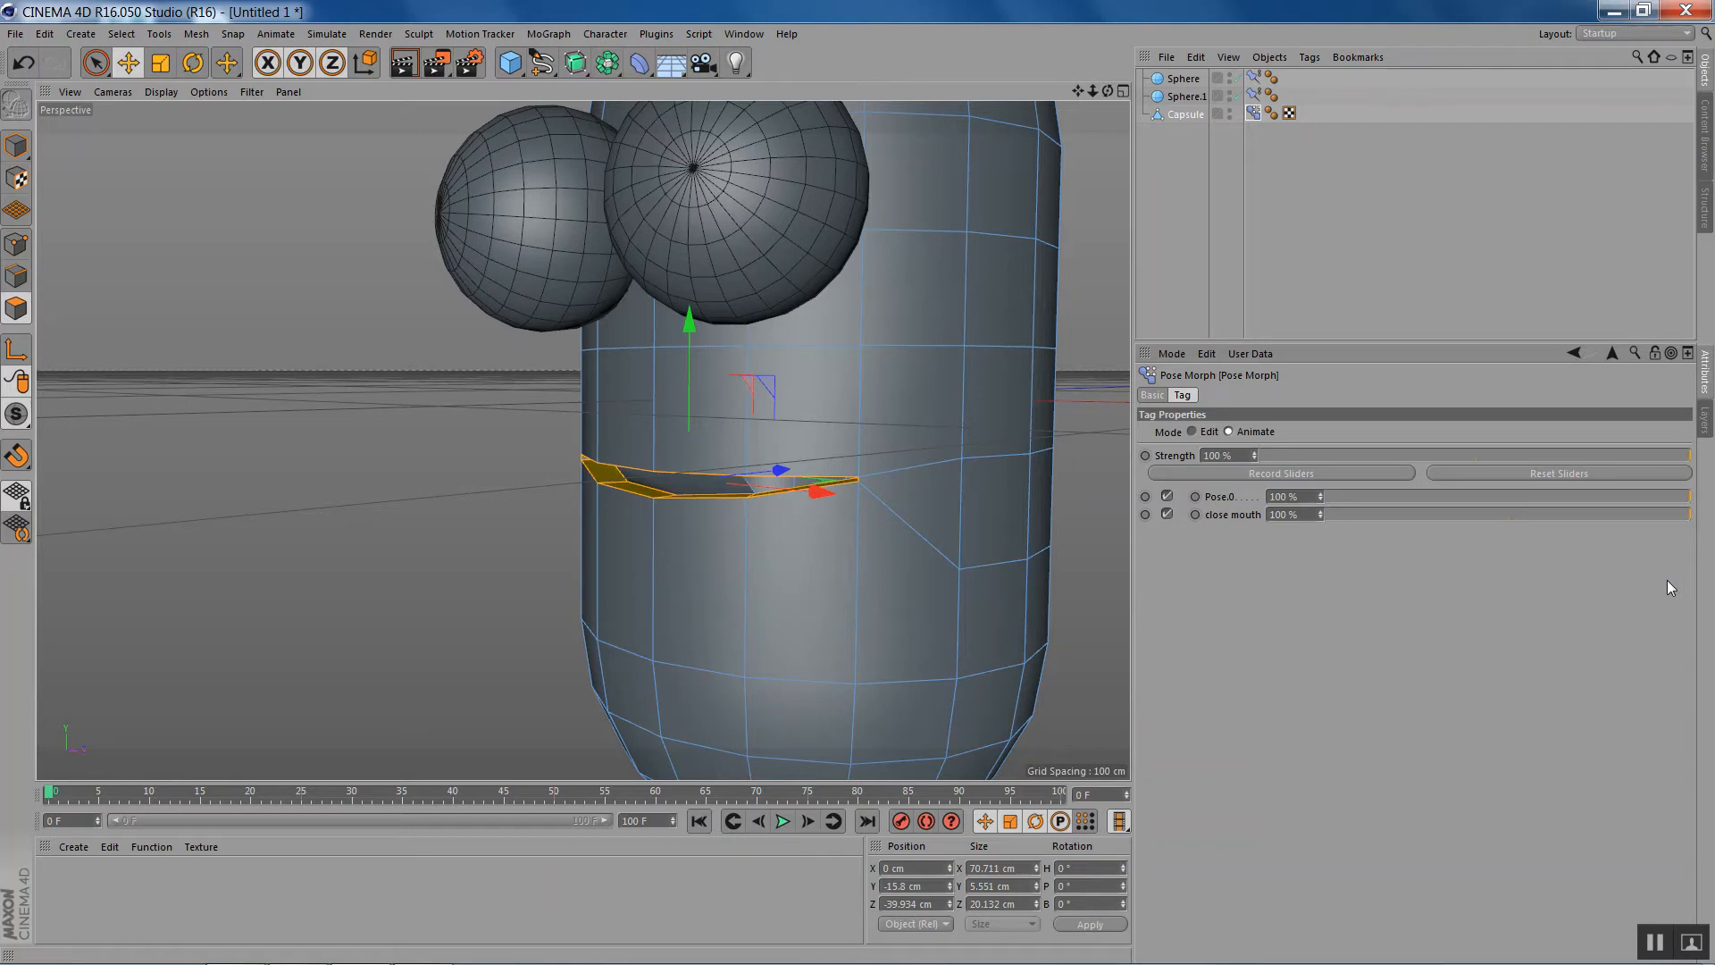
mouse_move(1504, 496)
left_mouse_down()
mouse_move(1369, 484)
mouse_move(1690, 500)
left_mouse_up()
left_click_drag(1687, 516, 1310, 517)
left_click_drag(1433, 527, 1711, 525)
- Add another pose in Edit mode and shape it by moving the mouth rim forward to Z about -64.4 cm and shrinking it to about 24.5 cm wide
left_click(1192, 431)
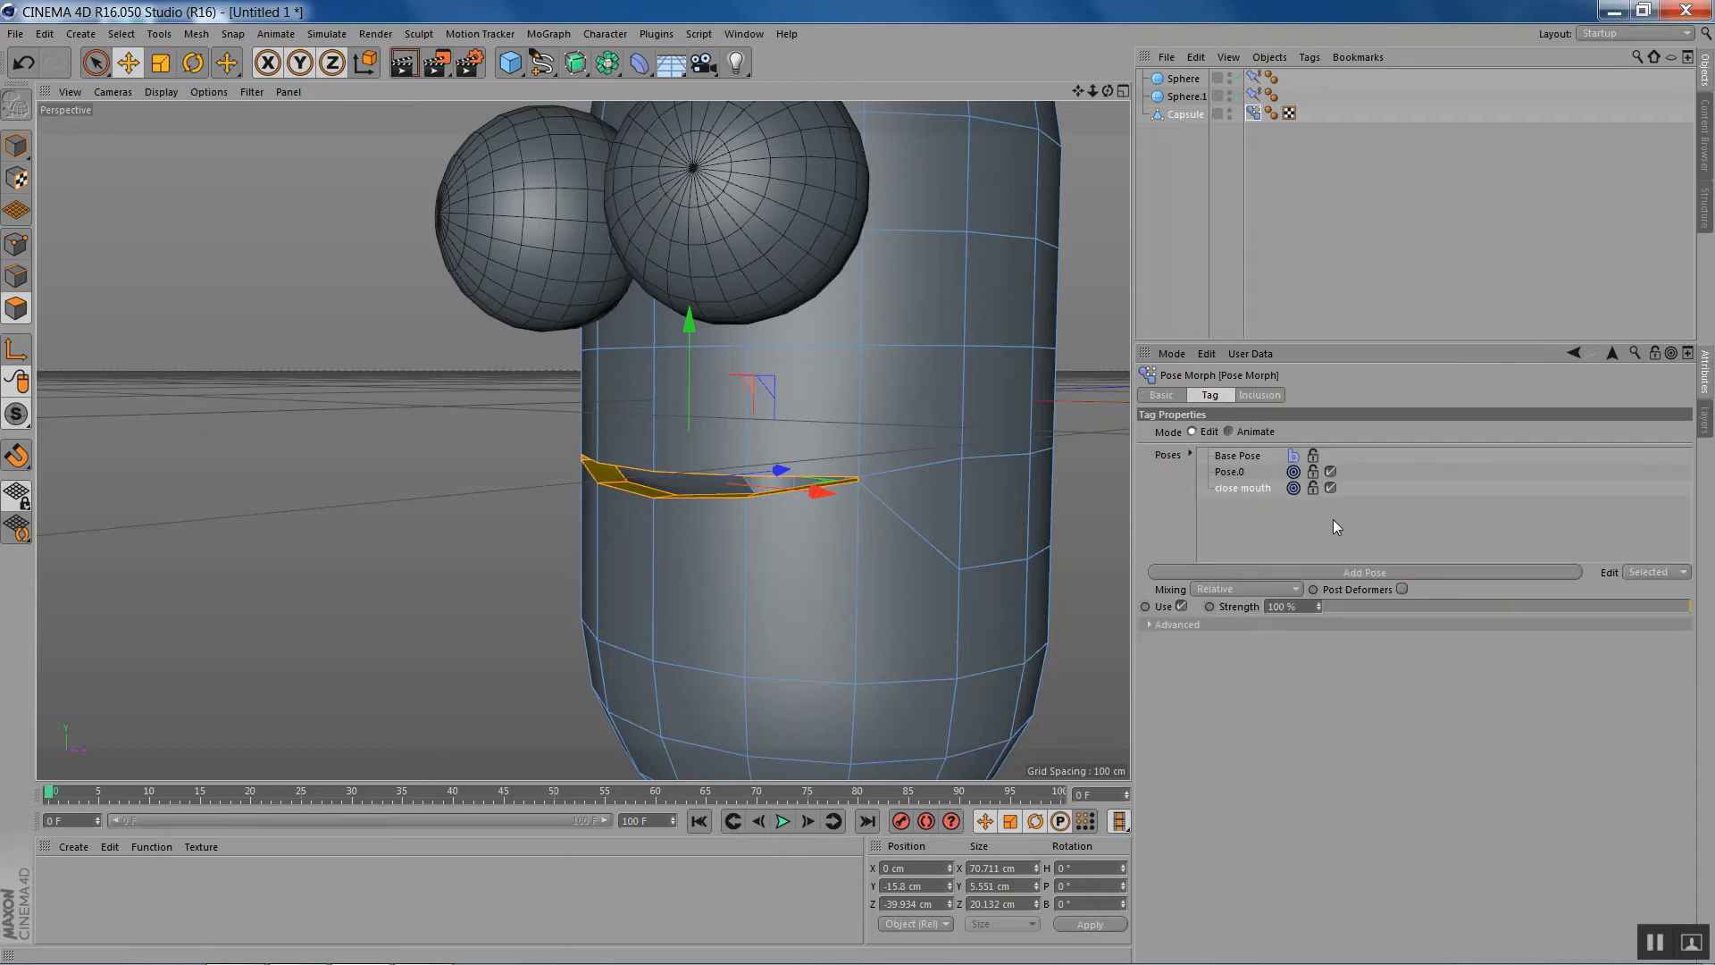
left_click(1368, 572)
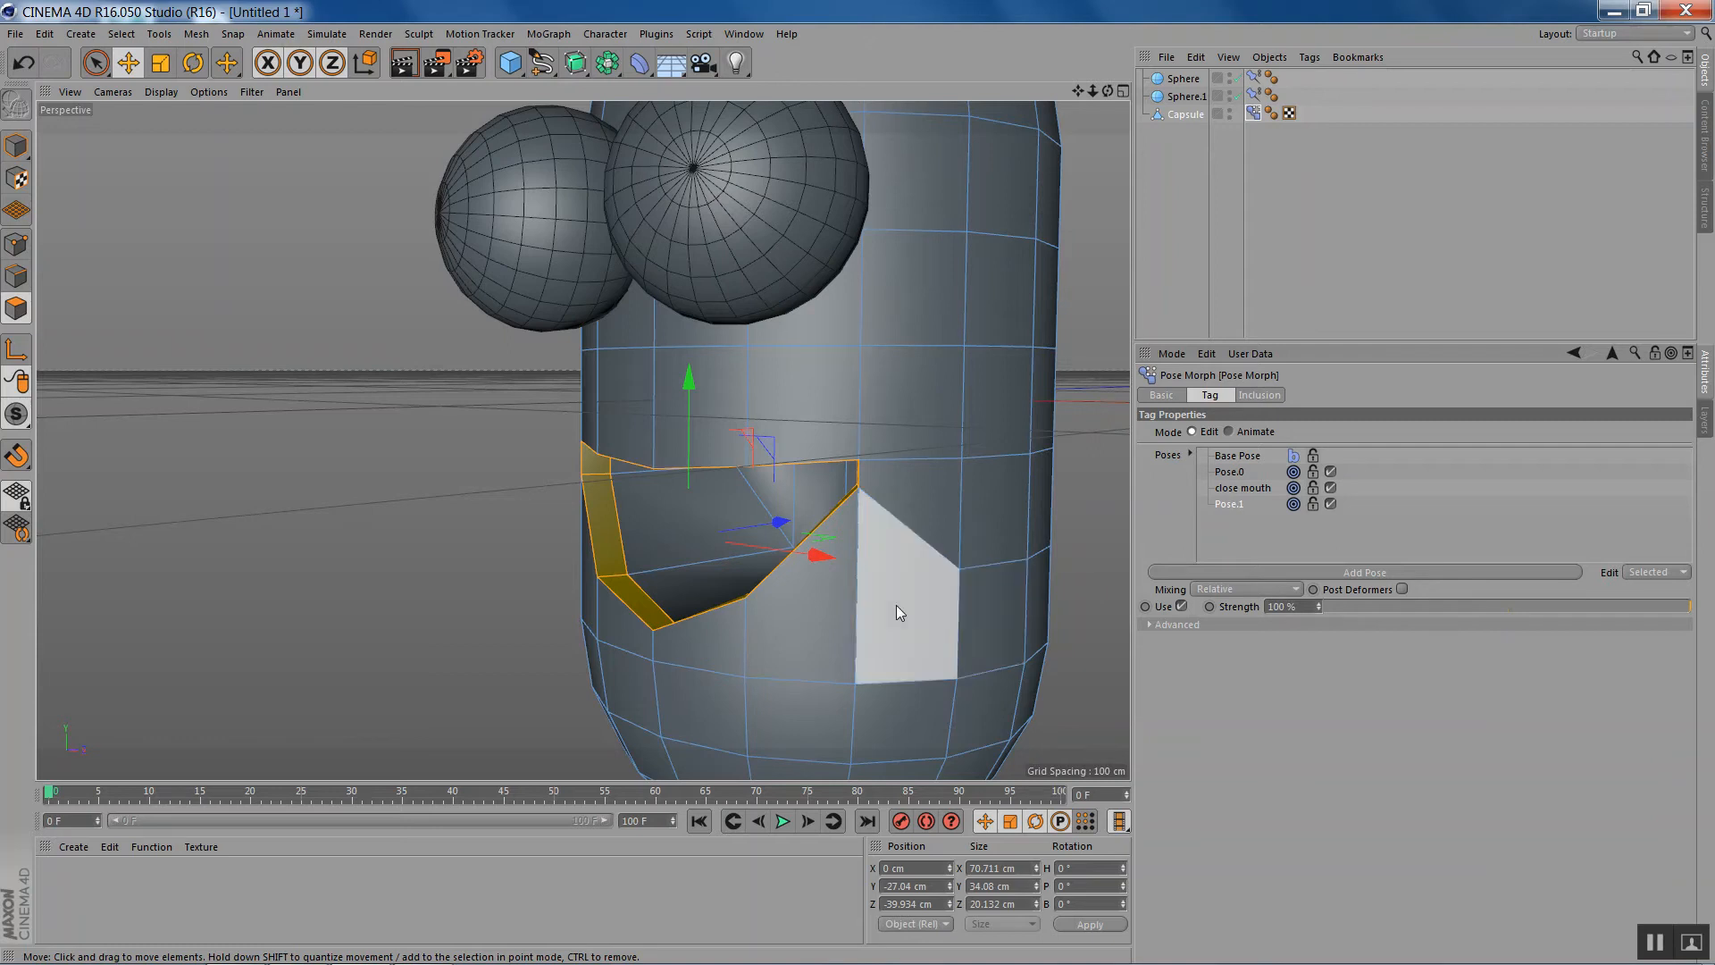
left_click_drag(761, 527, 695, 541)
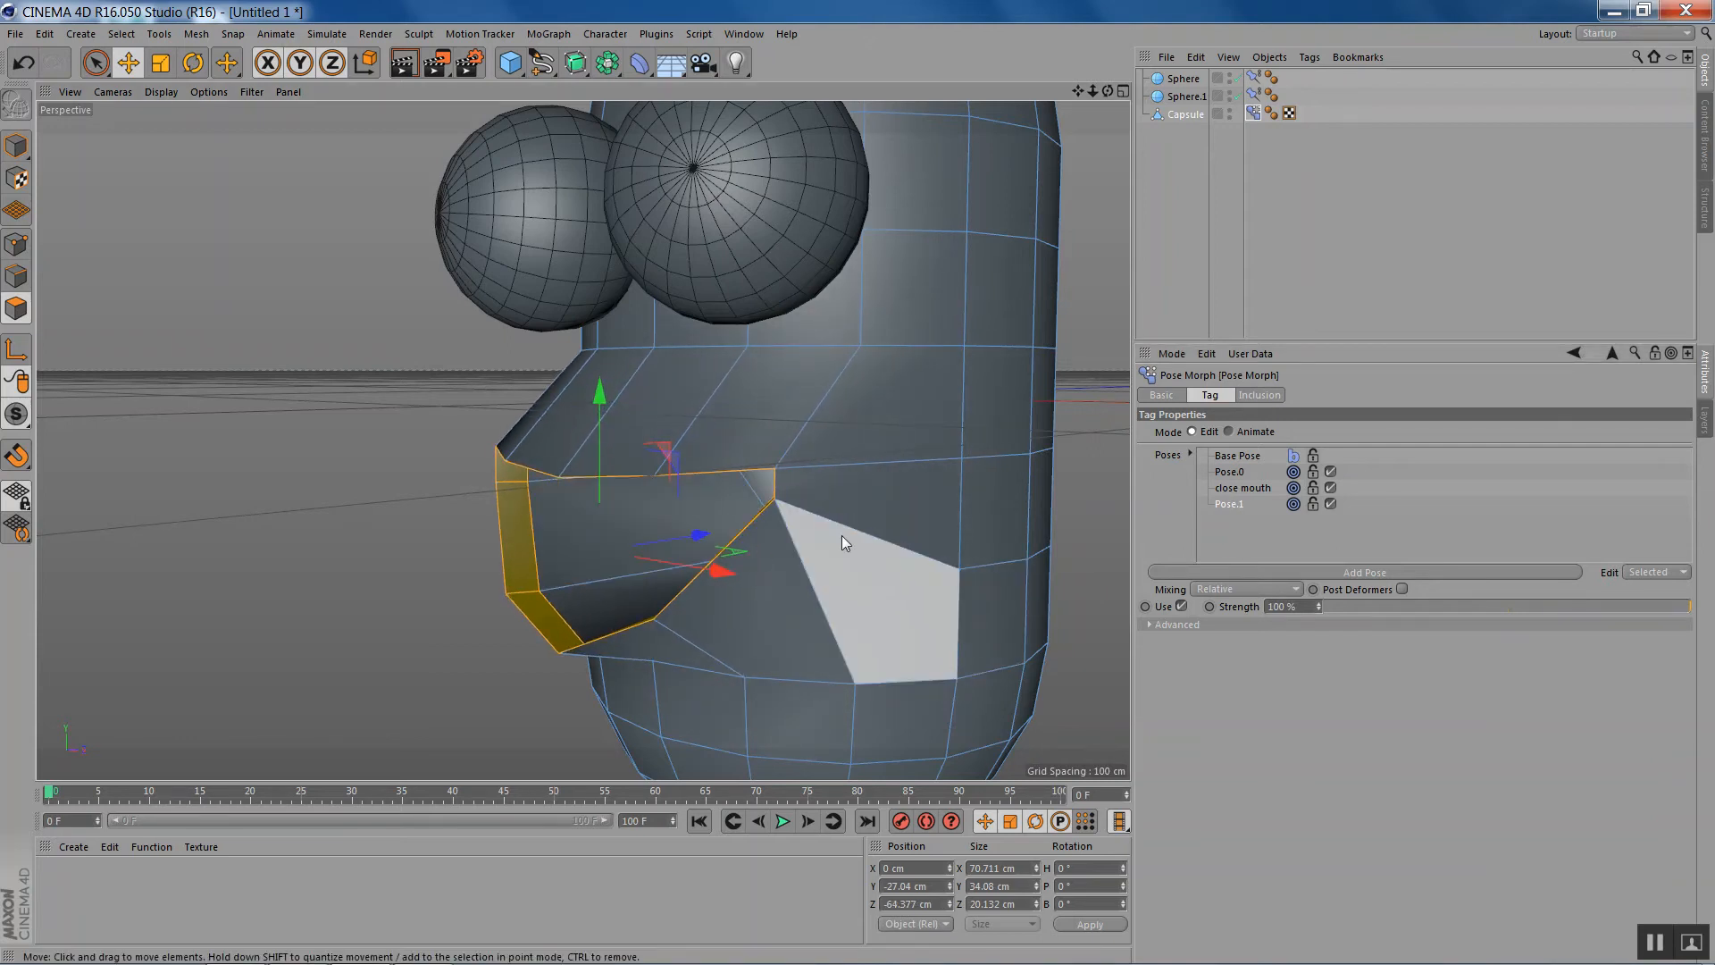
key("t")
left_click_drag(453, 553, 213, 651)
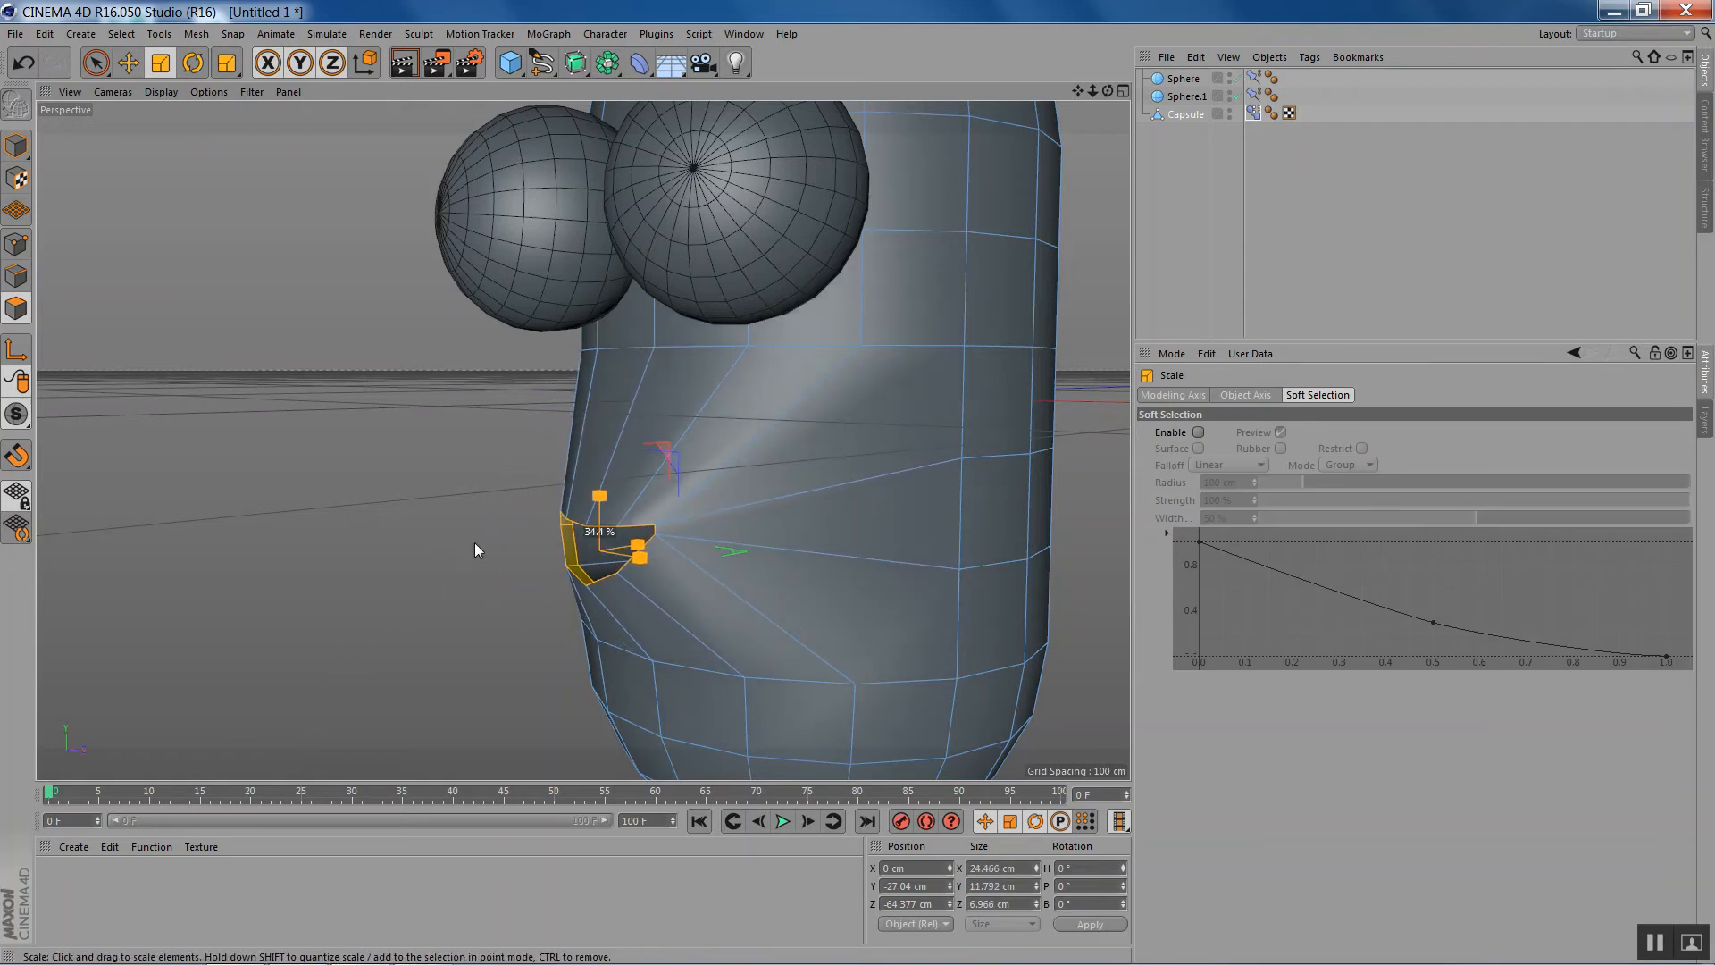
- Switch the Pose Morph tag to Animate mode and blend close mouth at about 49 % with Pose.1 at about 32 %
left_click(1254, 113)
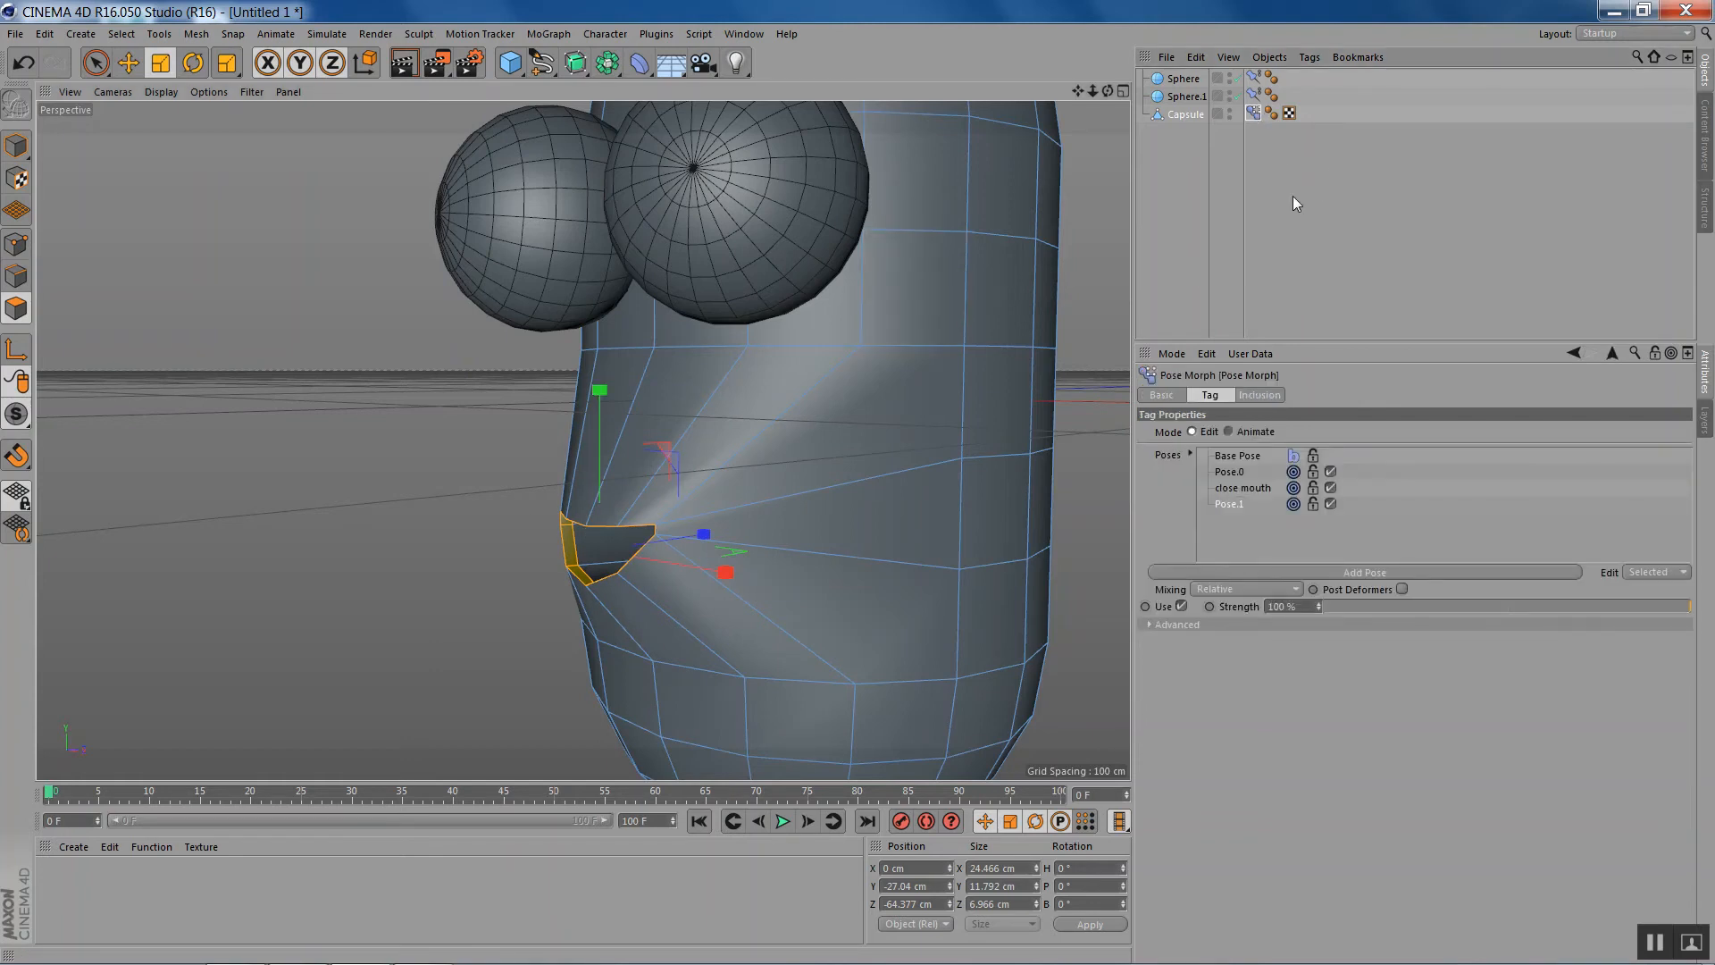
left_click(1229, 431)
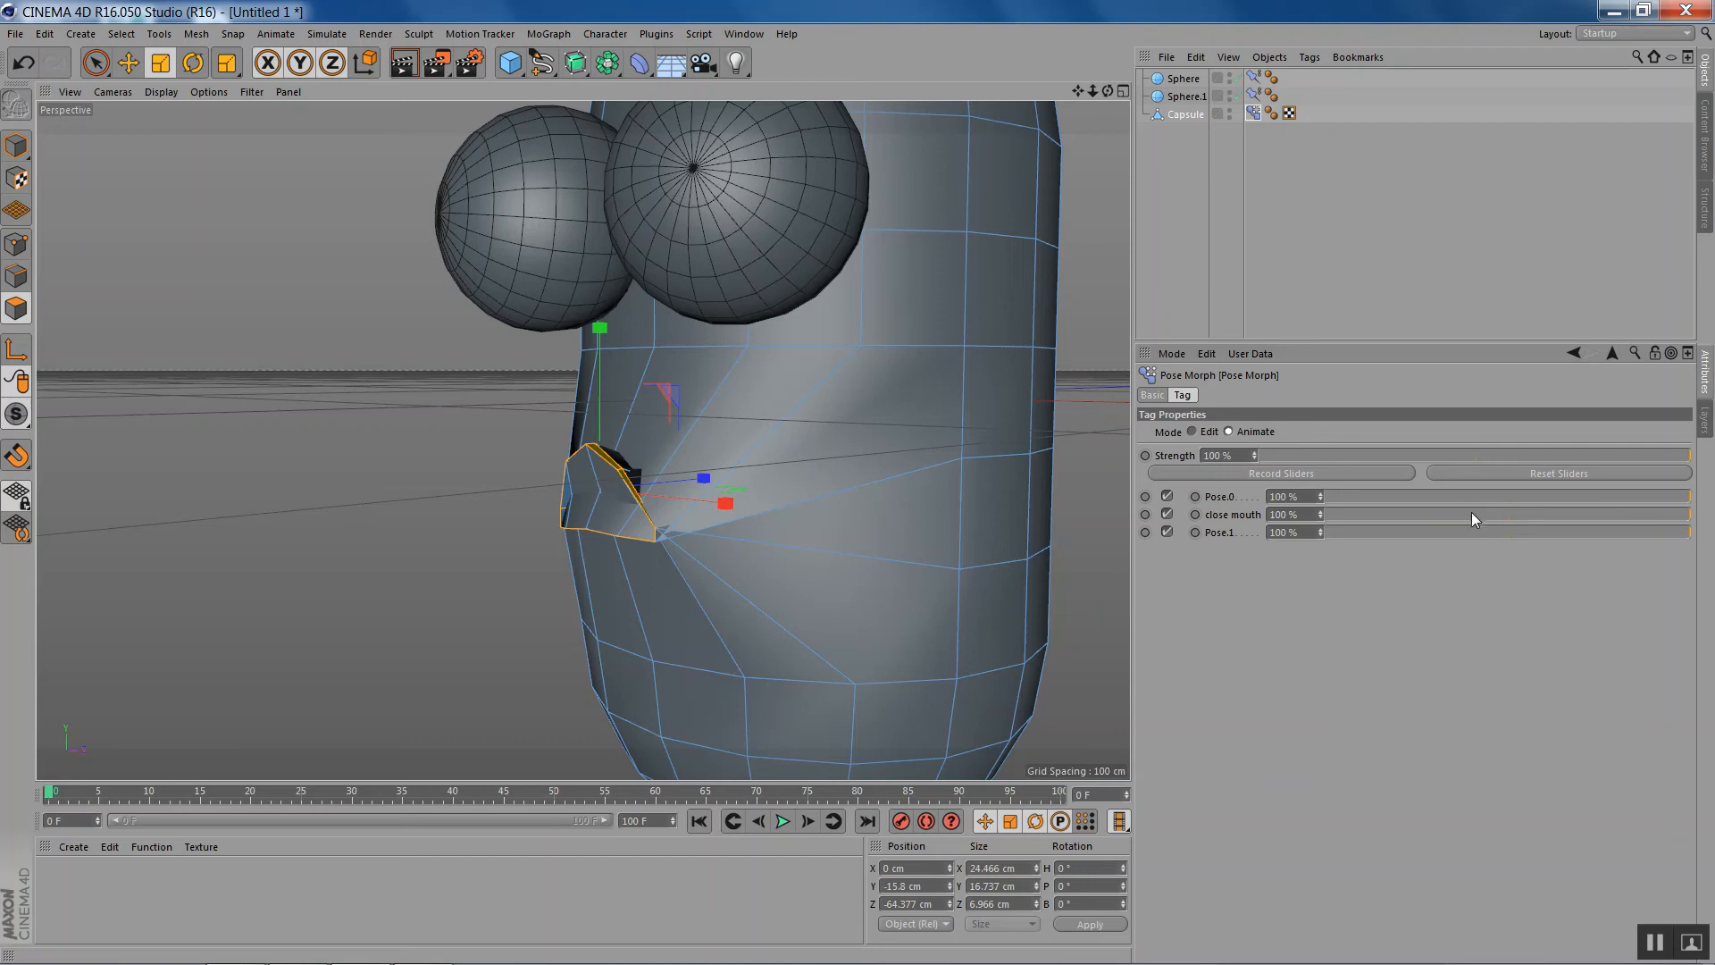
left_click_drag(1471, 514, 1295, 516)
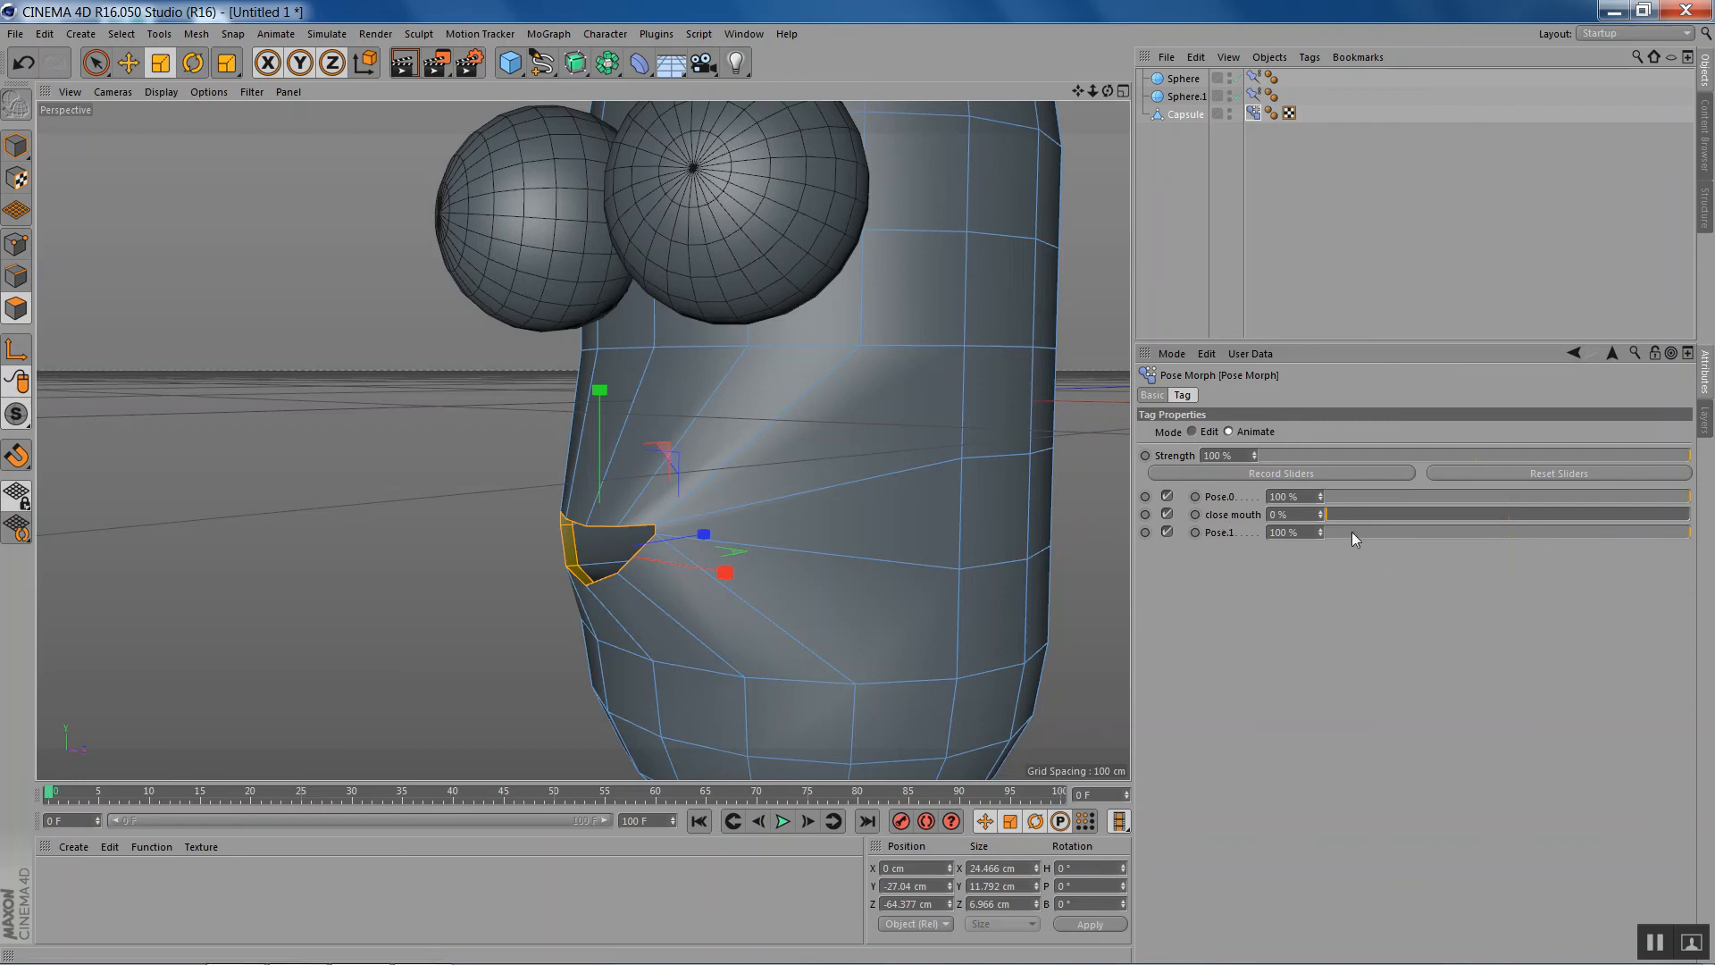
left_click_drag(1547, 534, 1509, 518)
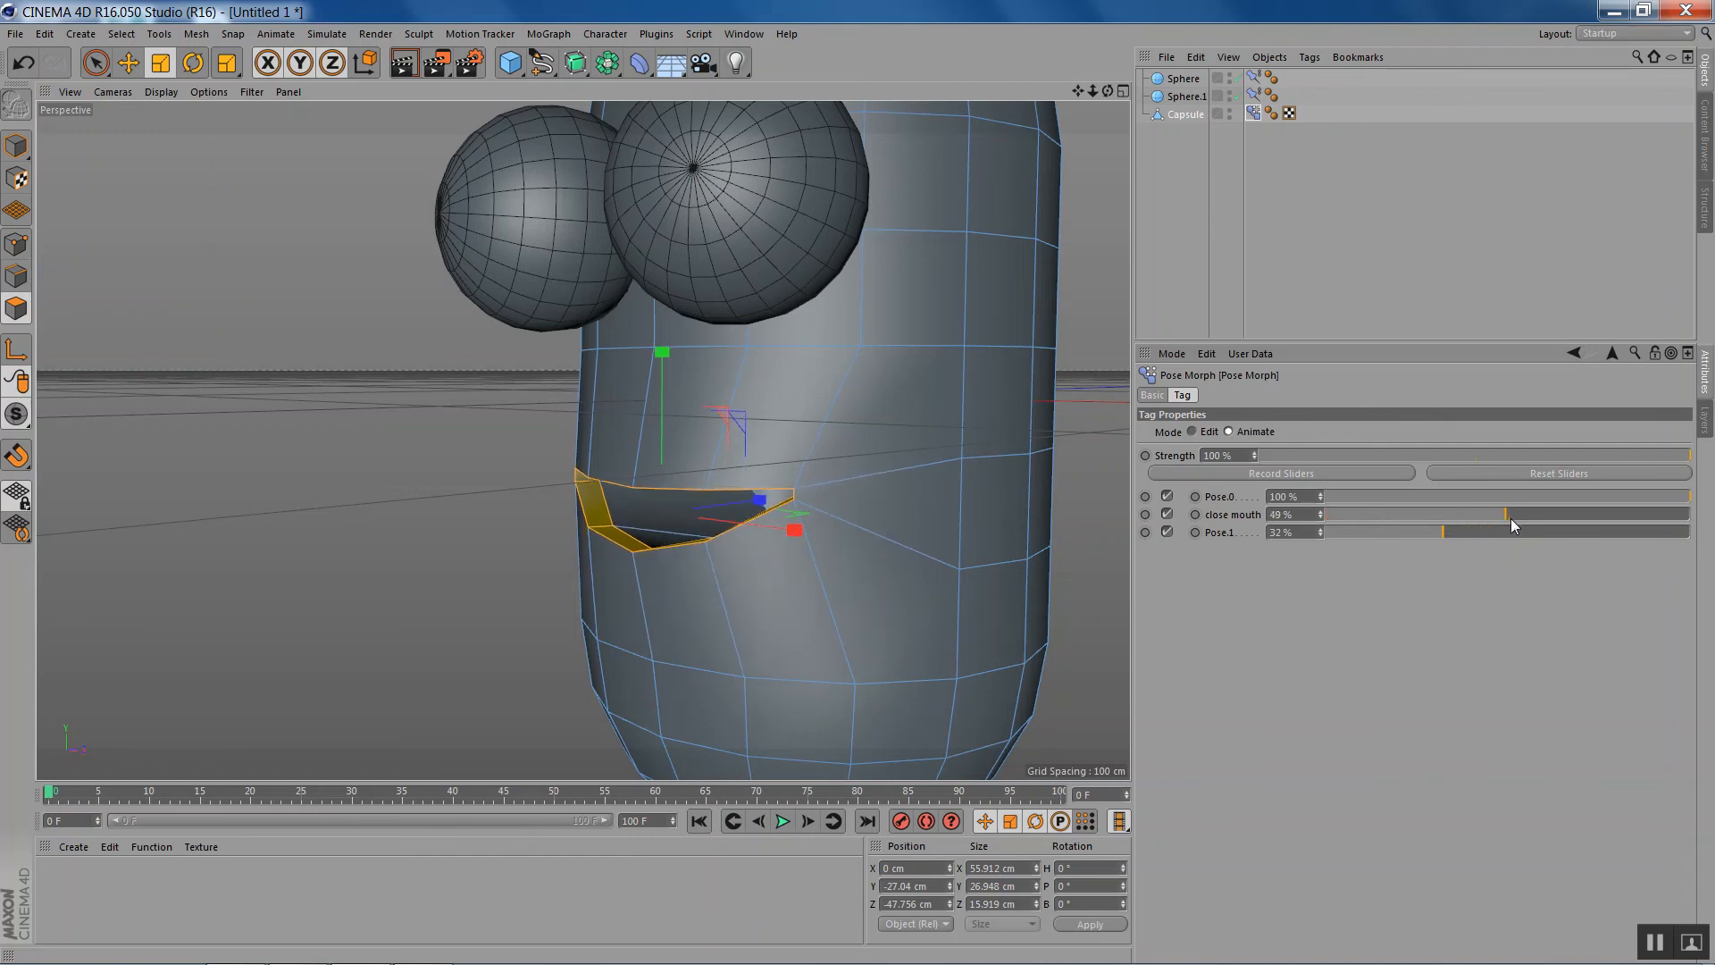